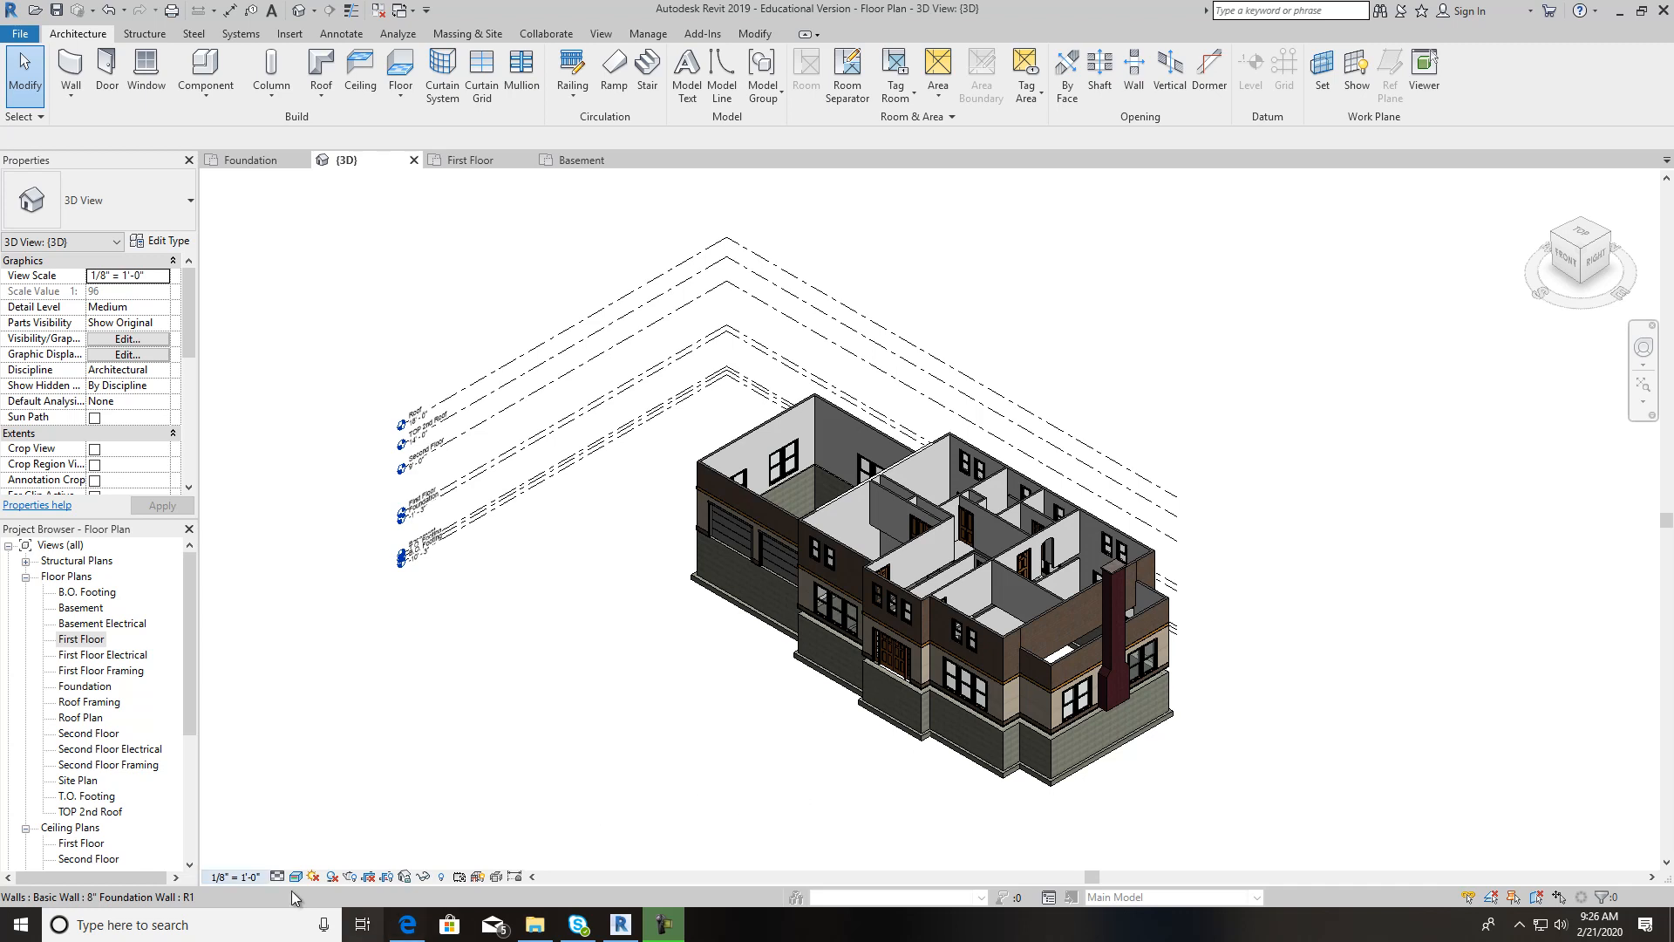
In the First Floor plan, window-select the interior layout between garage and living area and filter the selection to only Doors and Walls
{"action": "double_click", "coordinate": [90, 639]}
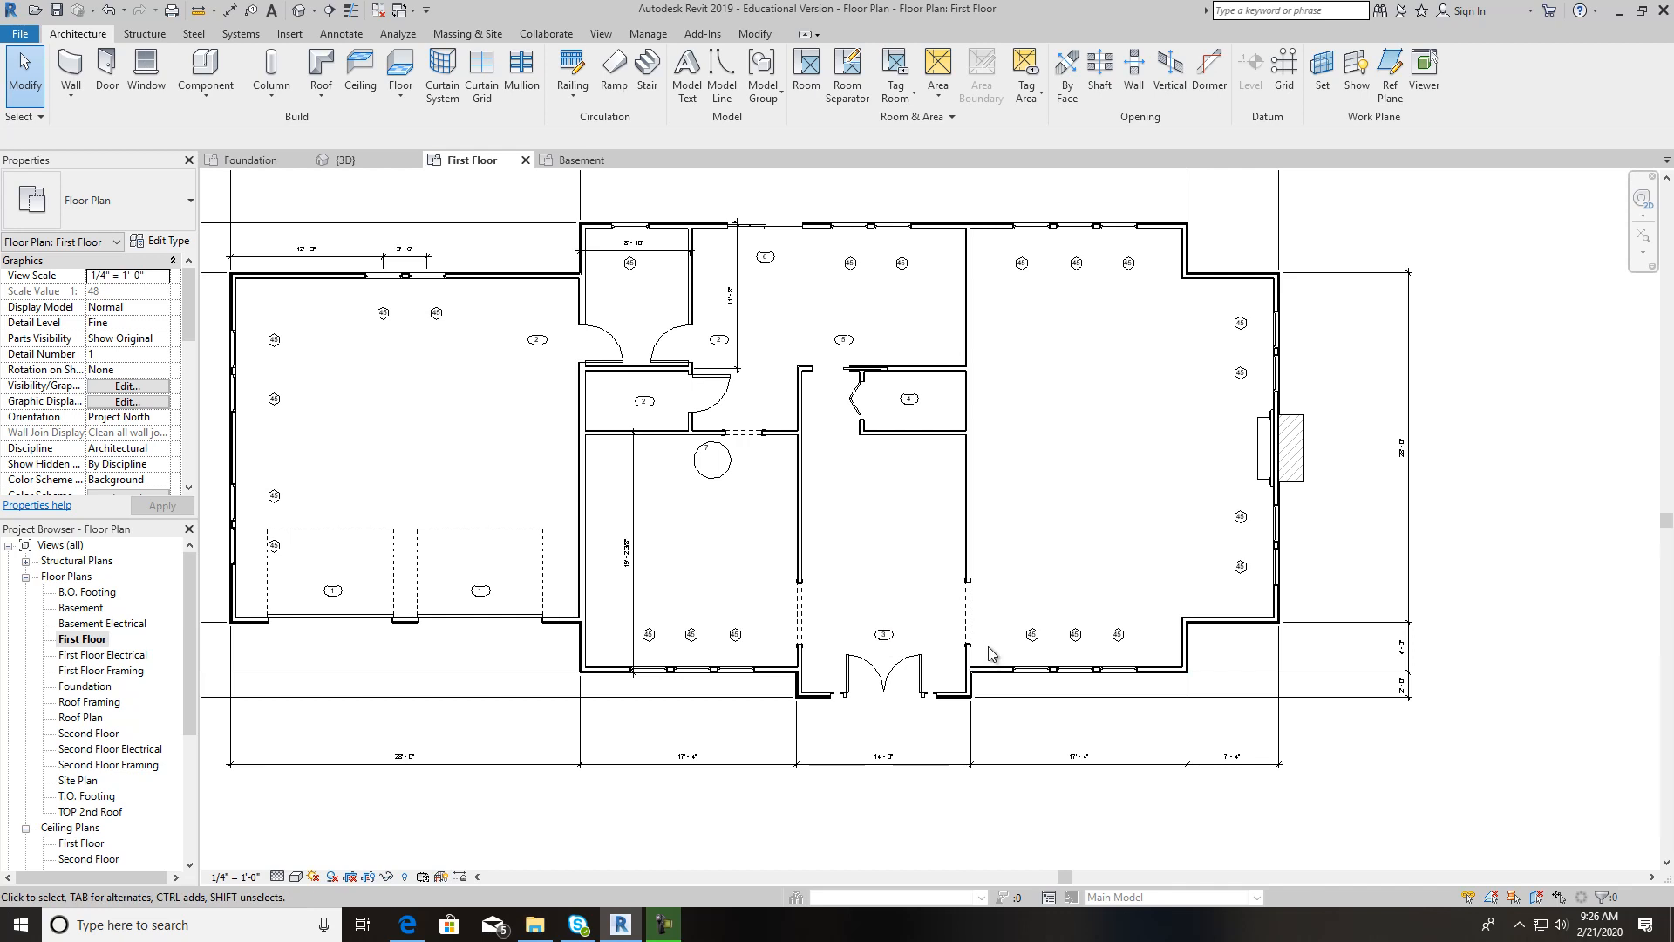
{"action": "left_click_drag", "start_coordinate": [991, 651], "coordinate": [616, 241]}
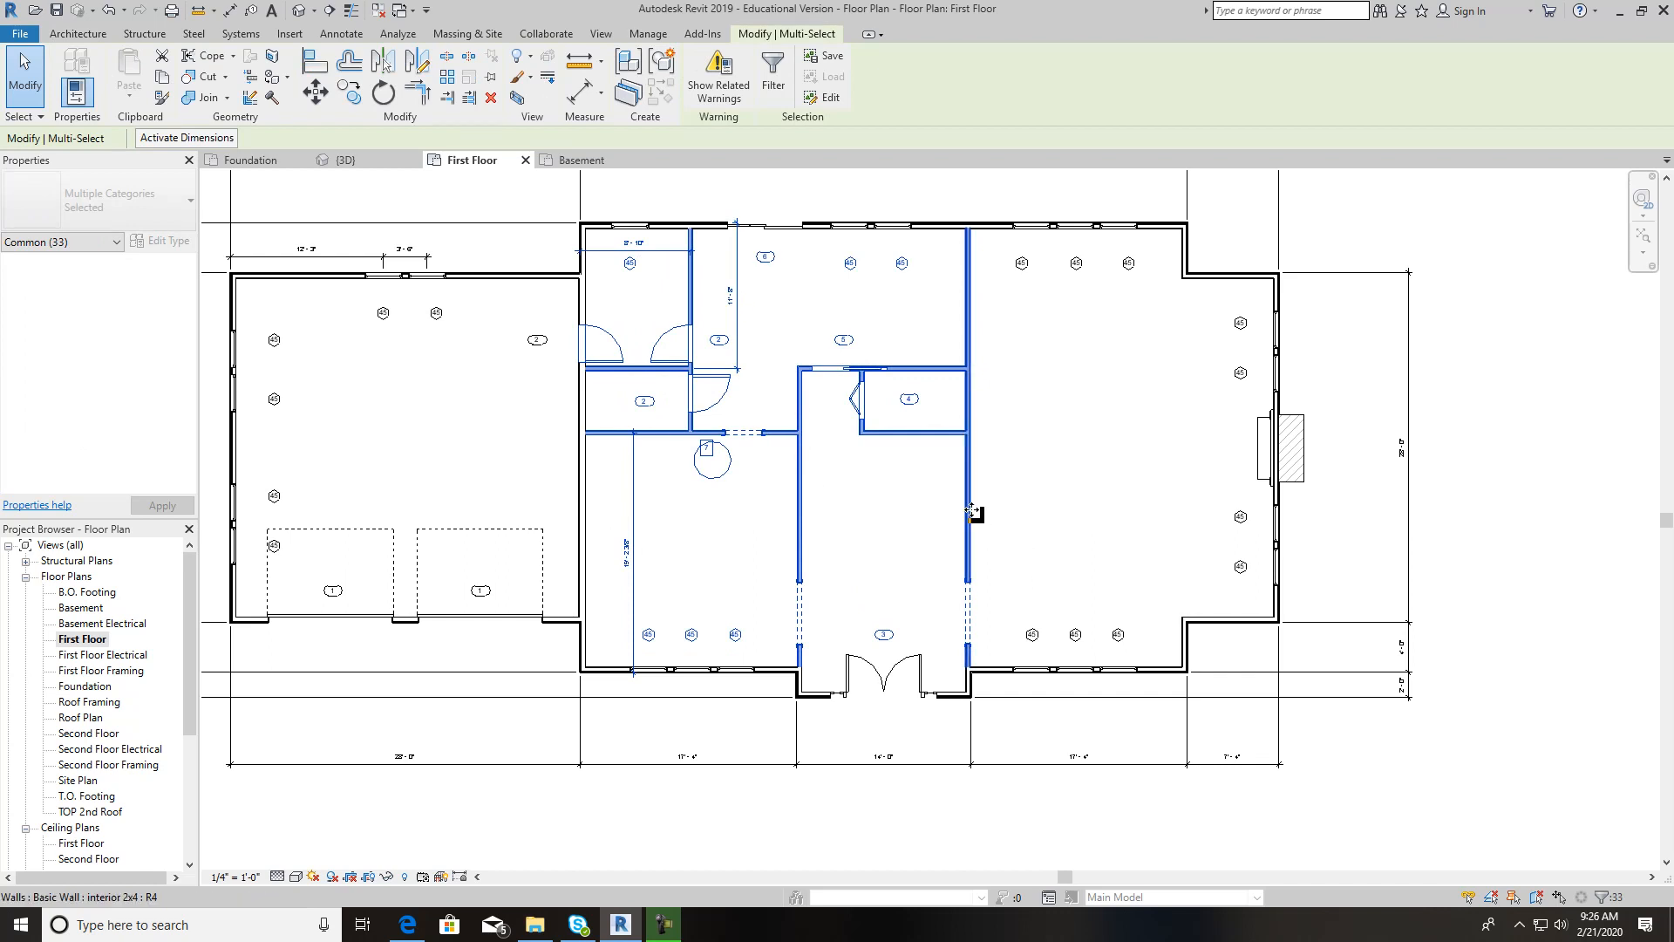
{"action": "left_click", "coordinate": [780, 96]}
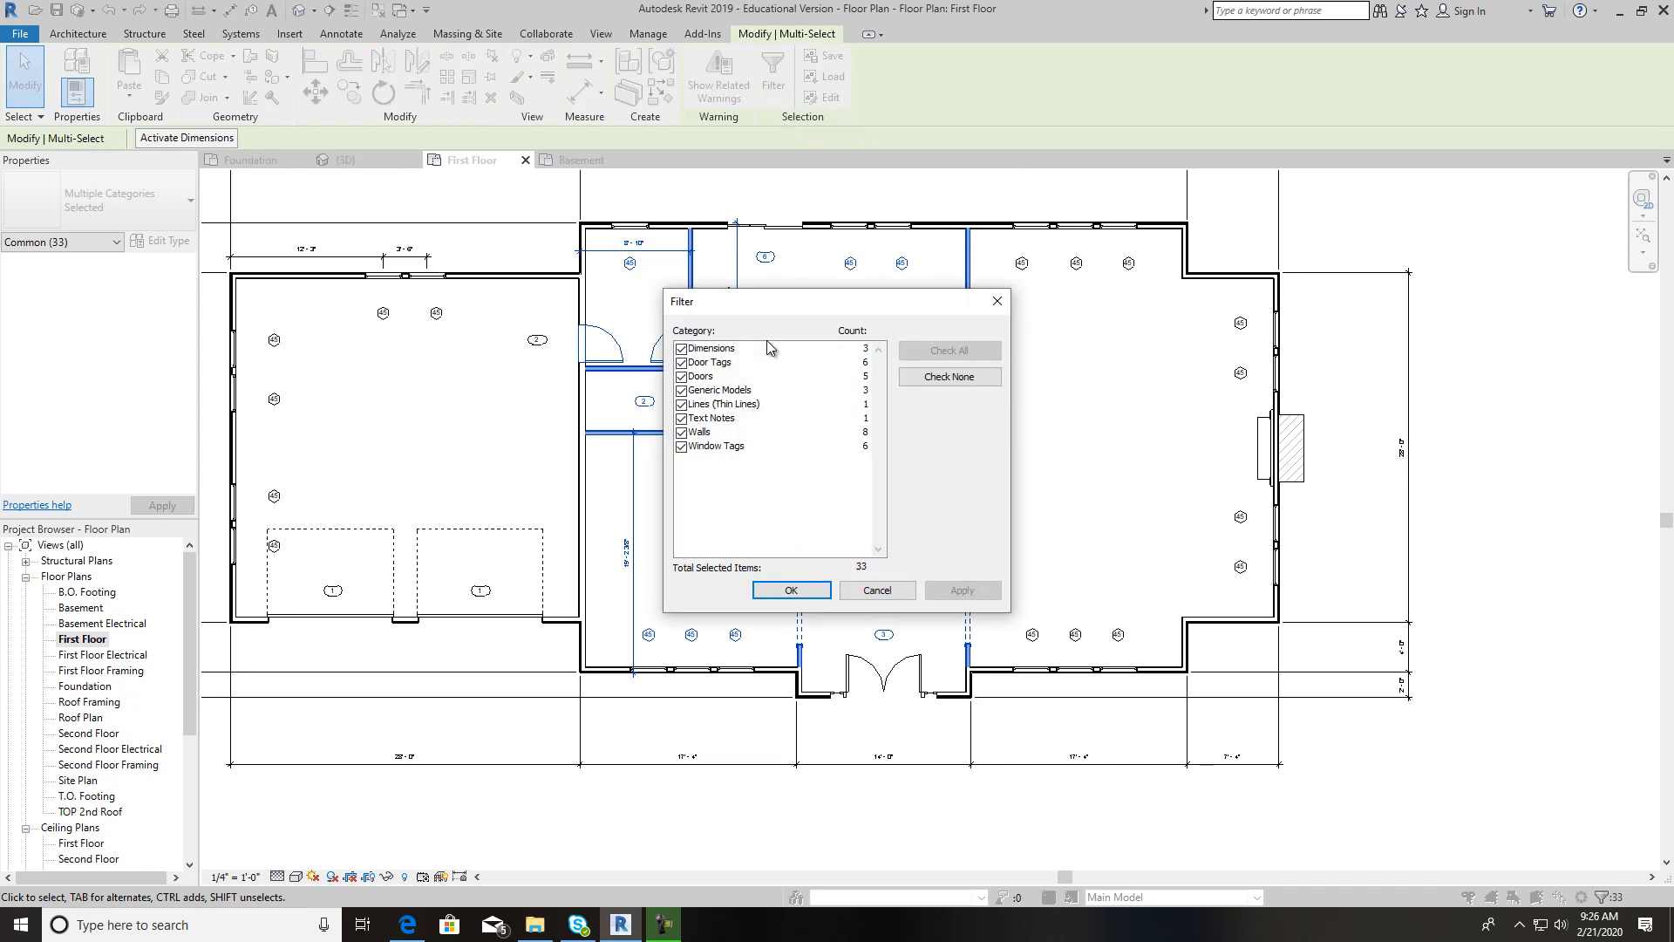
{"action": "left_click", "coordinate": [682, 349]}
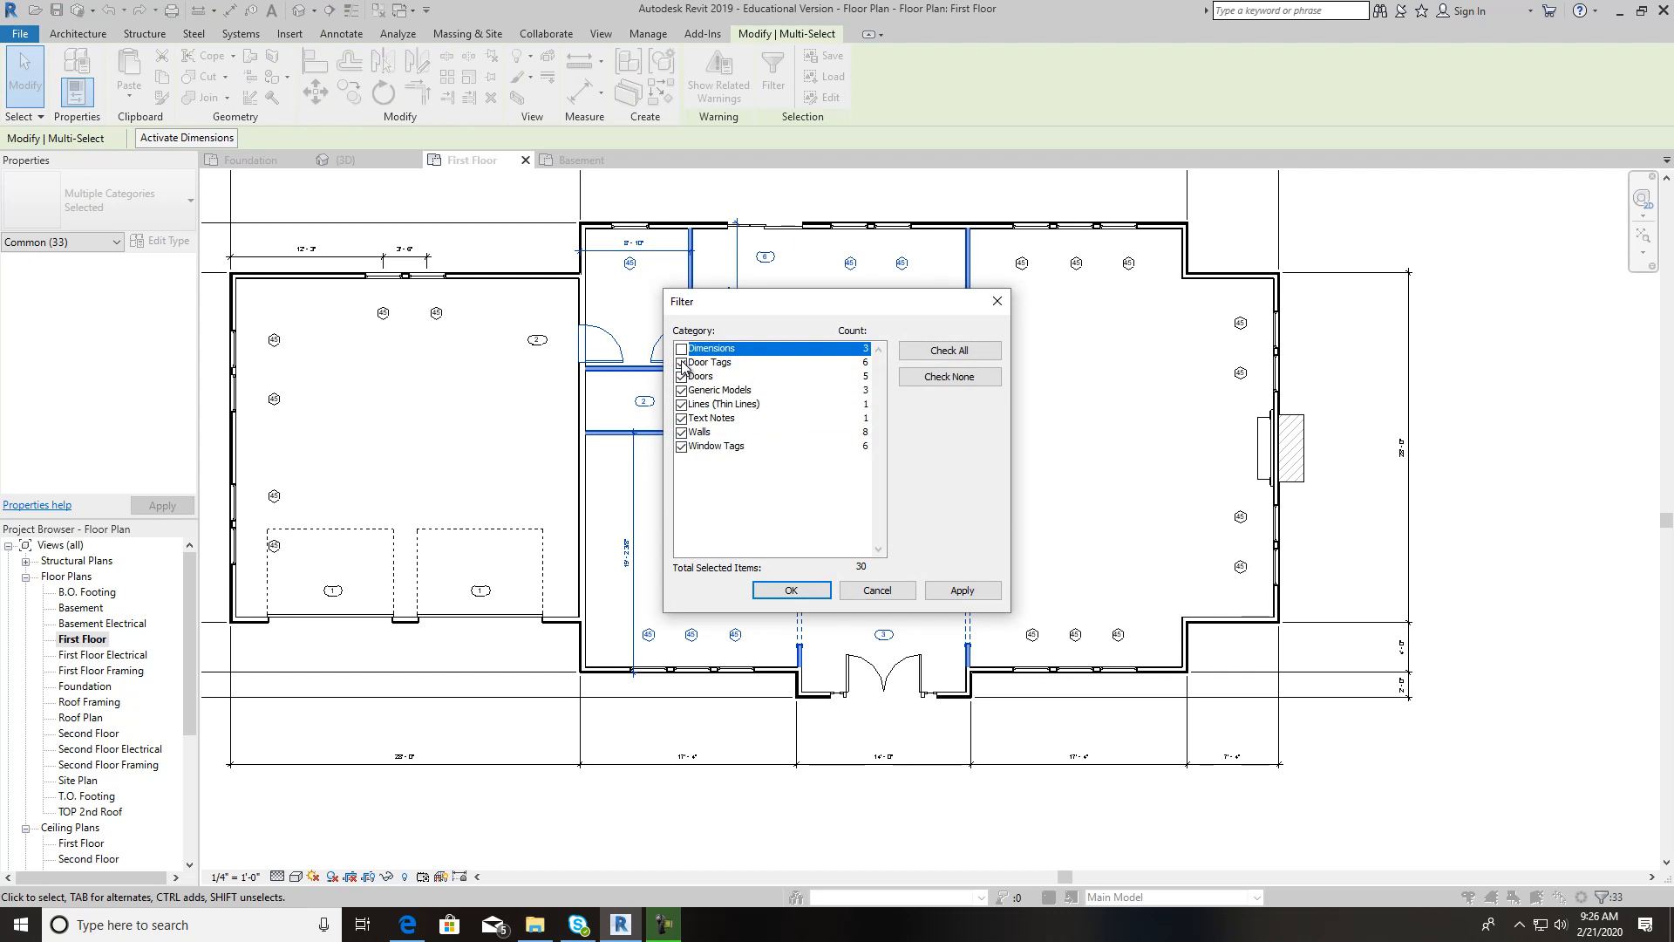
{"action": "left_click", "coordinate": [682, 363]}
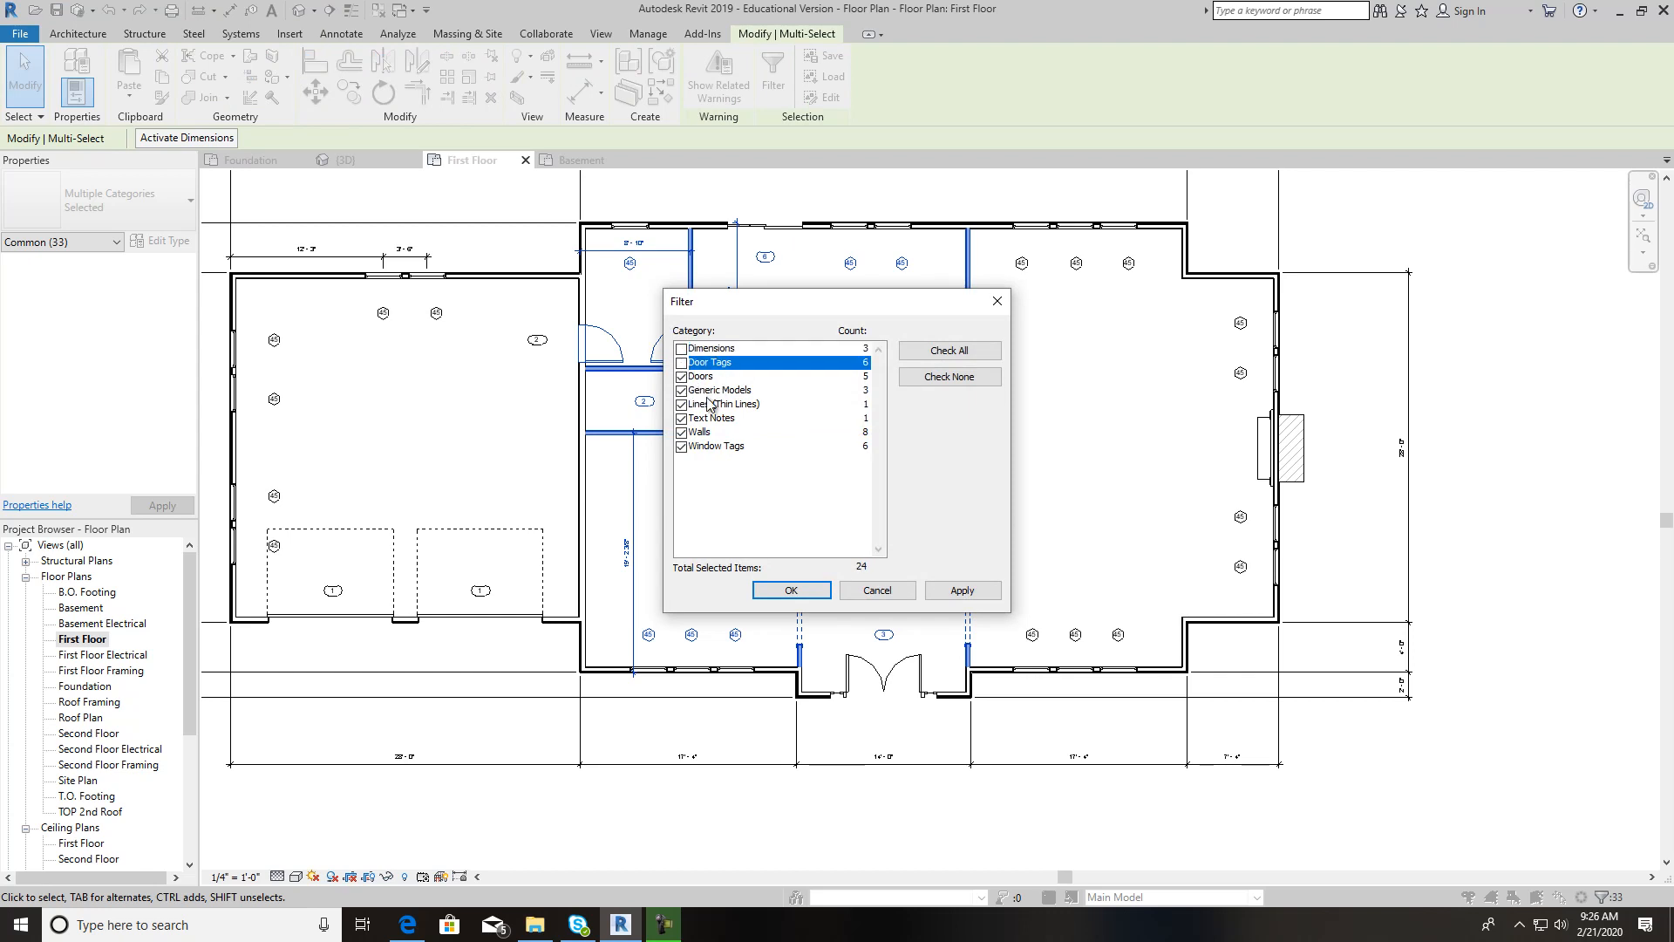
{"action": "left_click", "coordinate": [682, 391]}
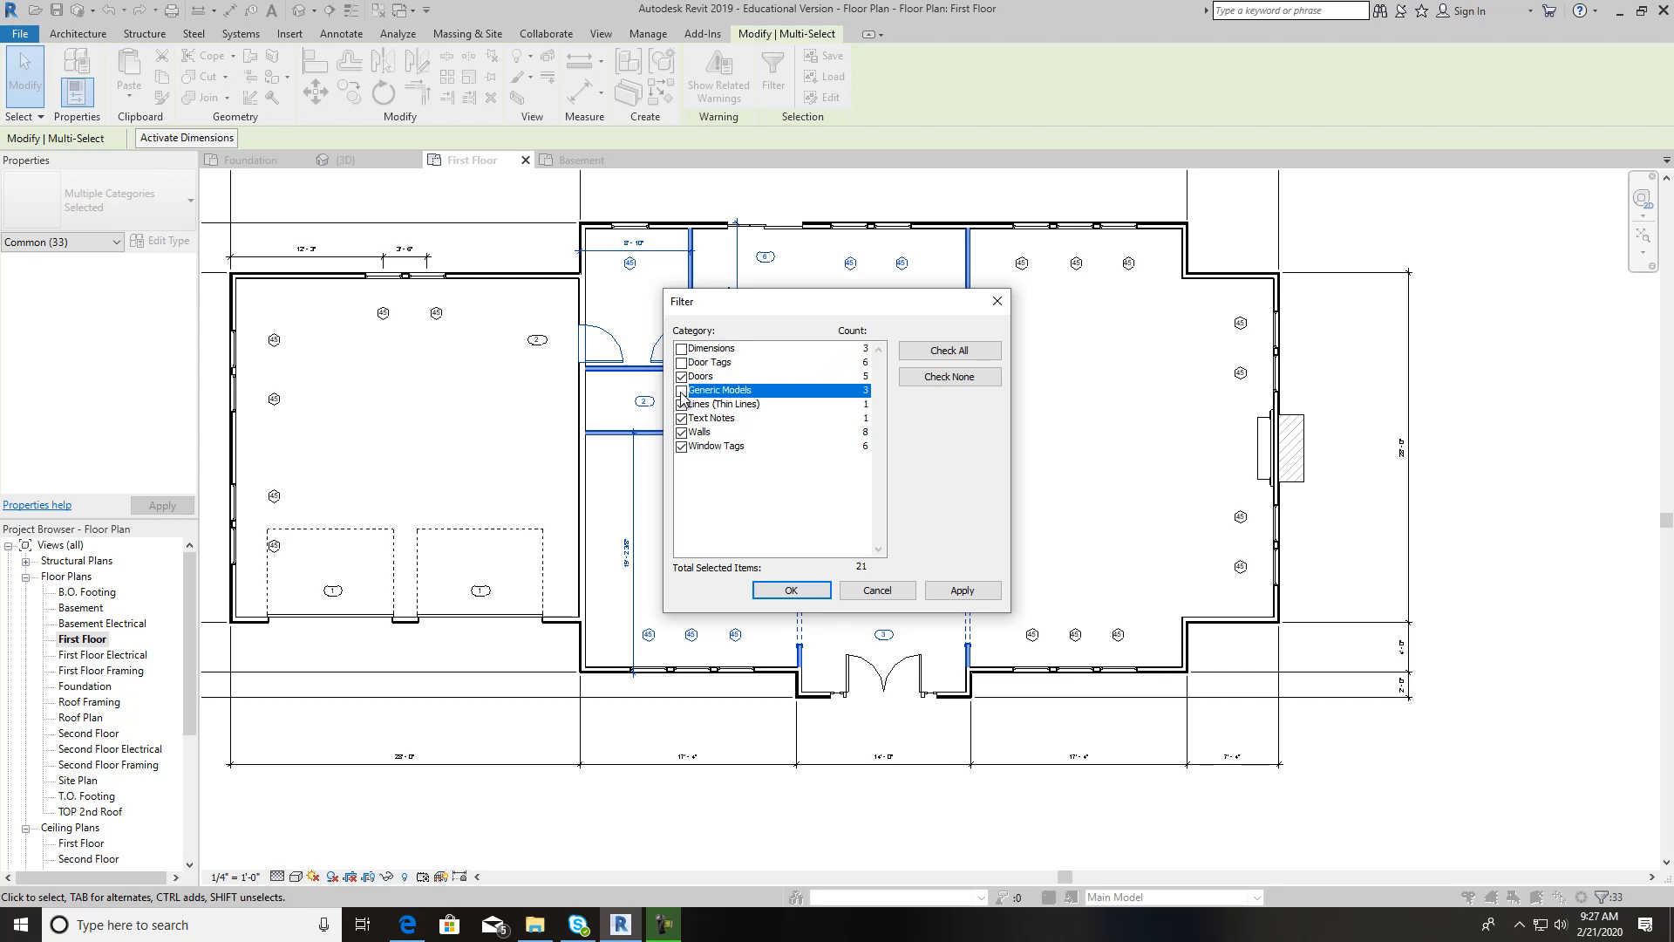
{"action": "left_click", "coordinate": [682, 404]}
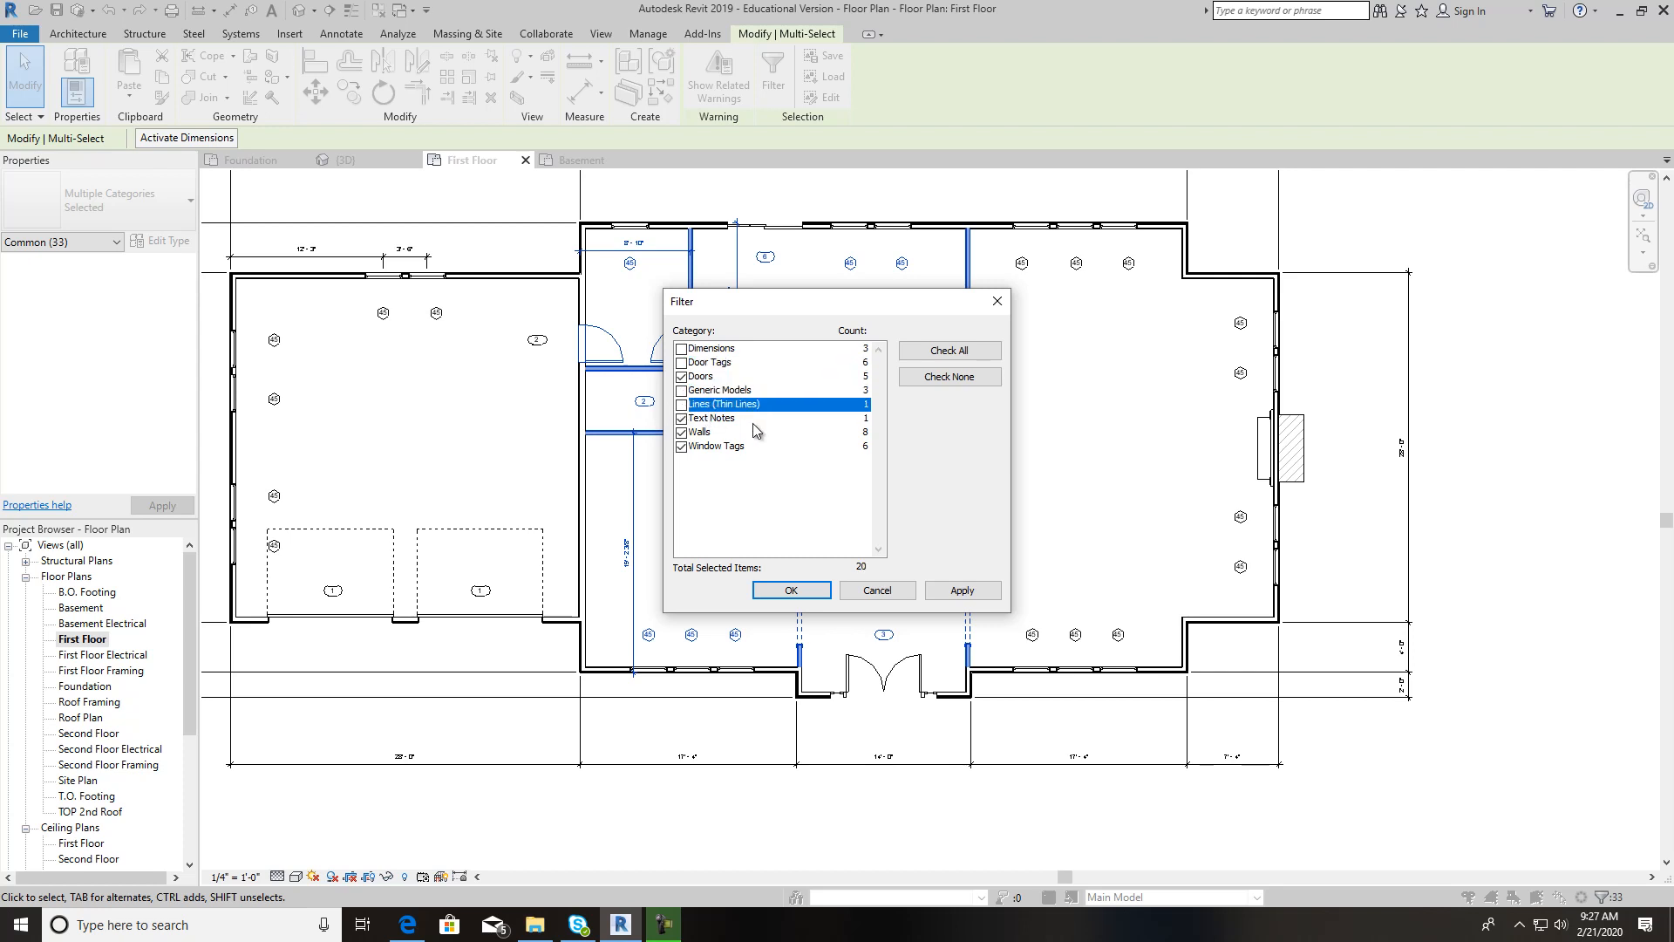
{"action": "left_click", "coordinate": [682, 419]}
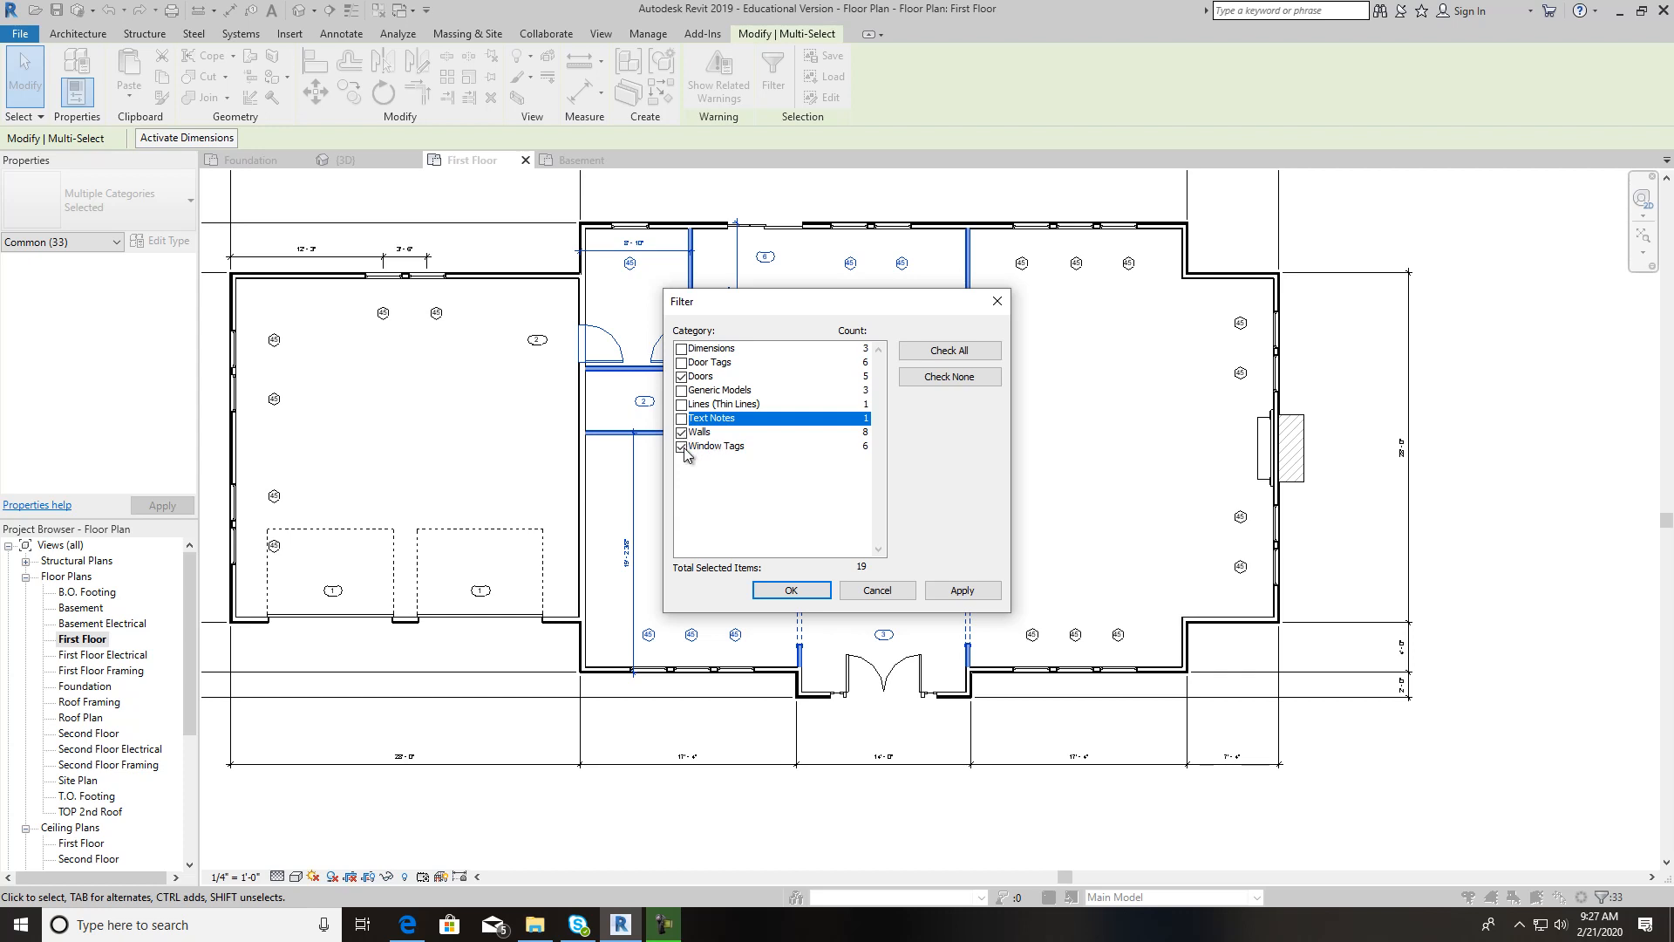
{"action": "left_click", "coordinate": [681, 447]}
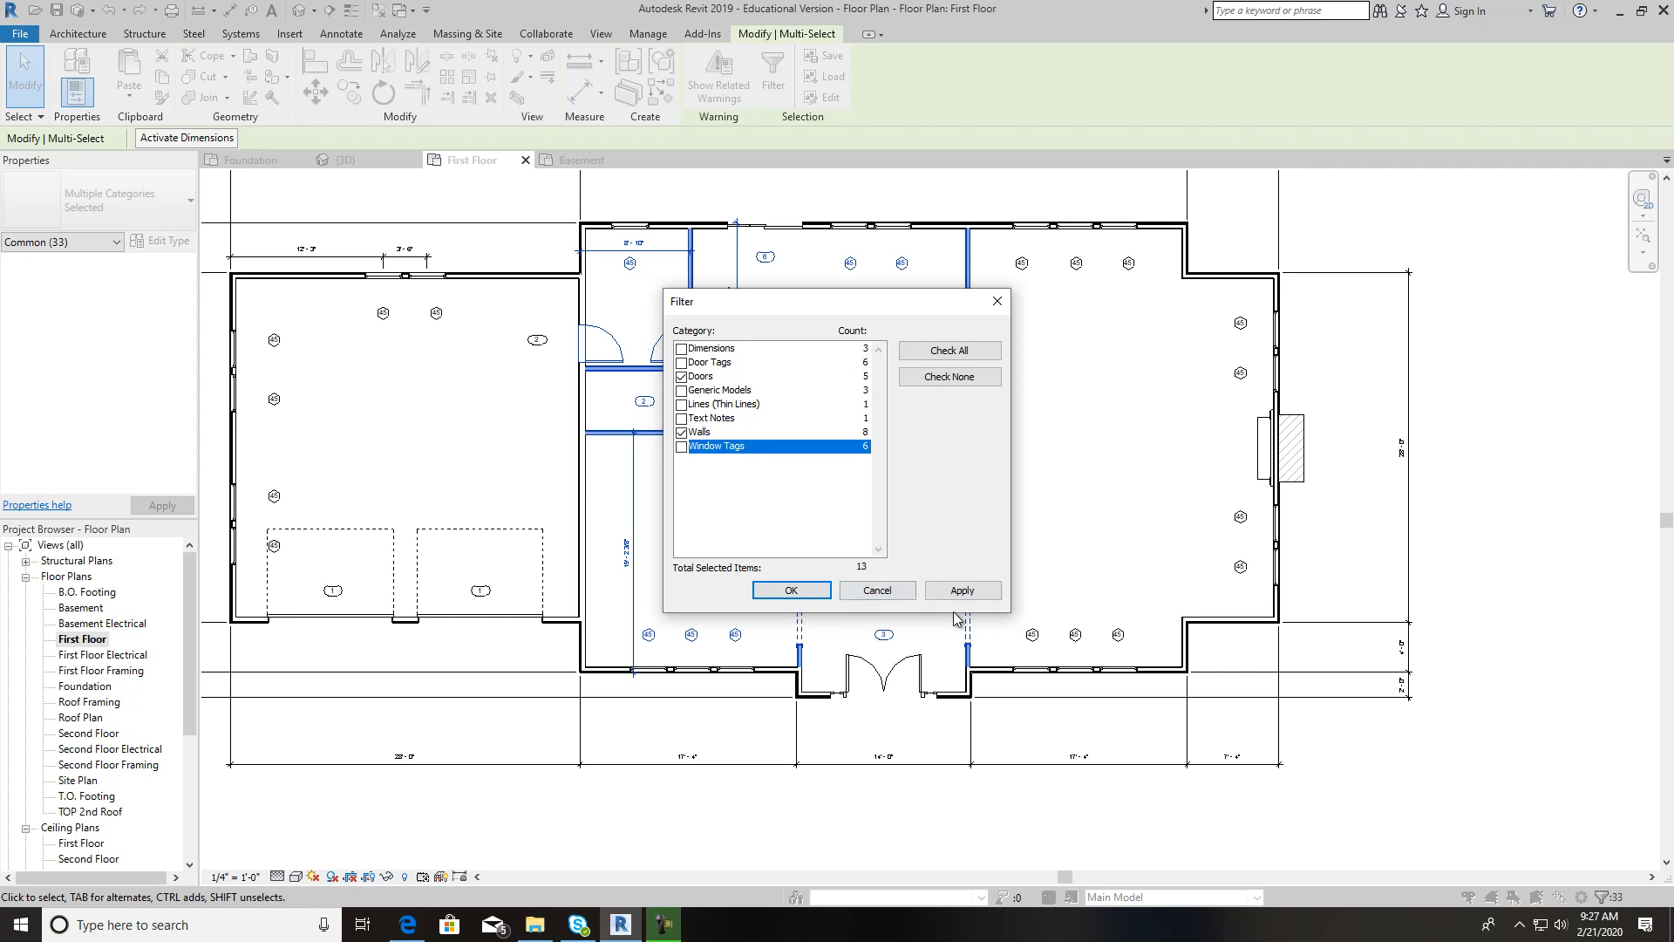
{"action": "left_click", "coordinate": [824, 596]}
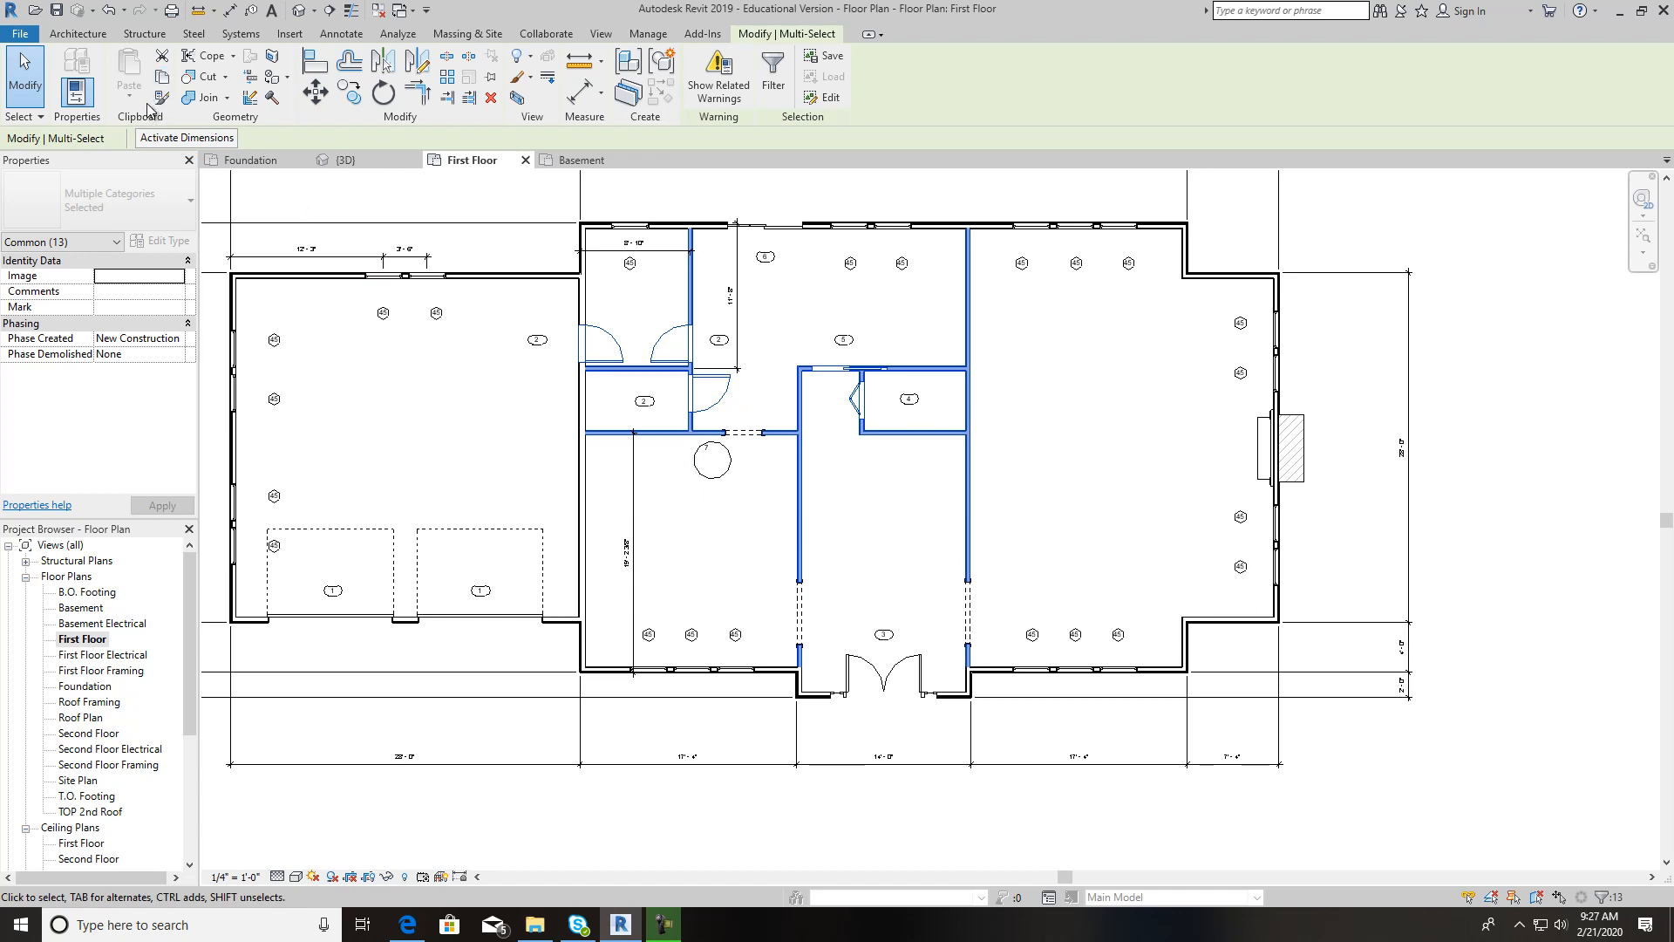
Copy the selected walls and doors and paste them aligned to the Basement level
{"action": "left_click", "coordinate": [162, 80]}
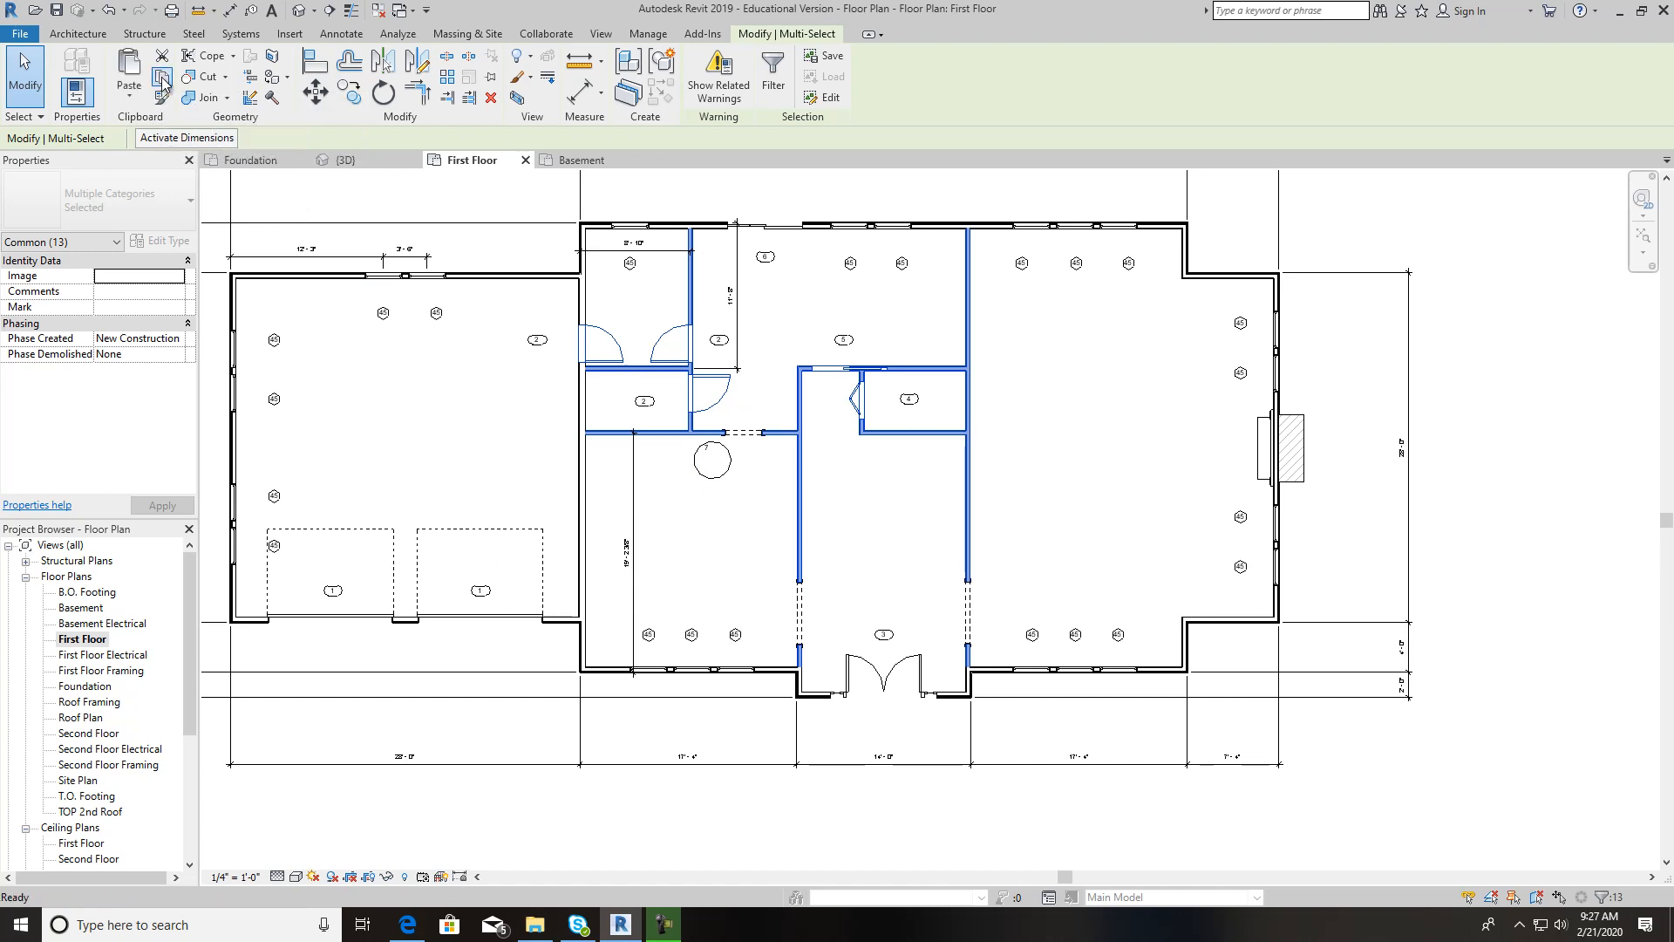
{"action": "left_click", "coordinate": [131, 97]}
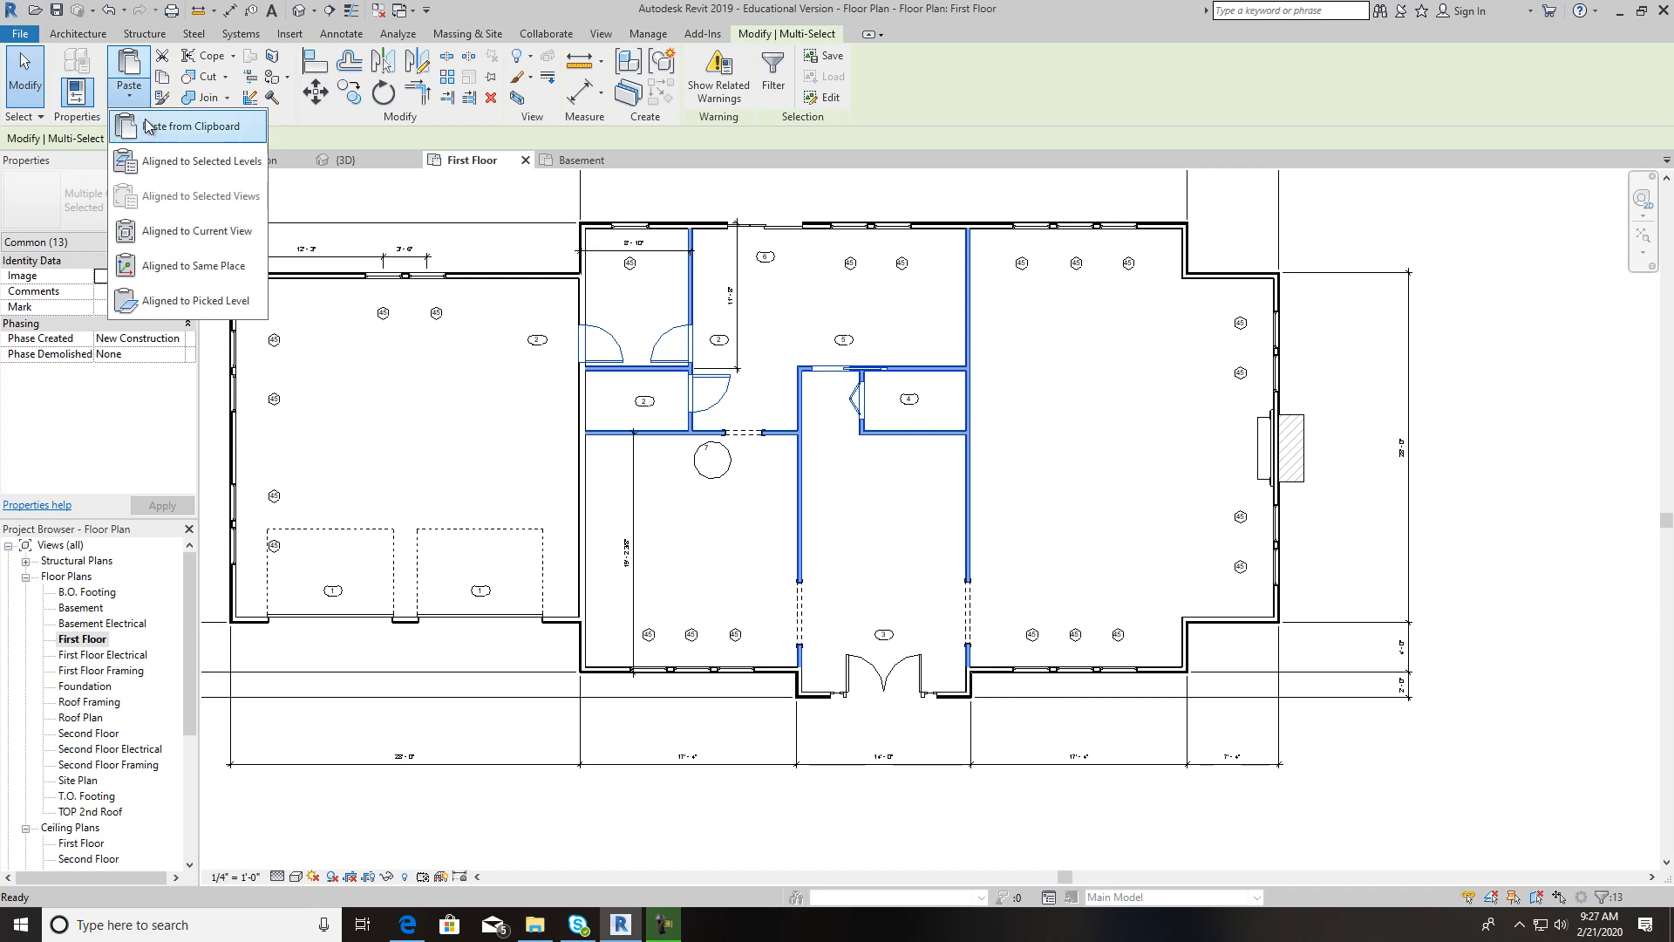
{"action": "left_click", "coordinate": [148, 166]}
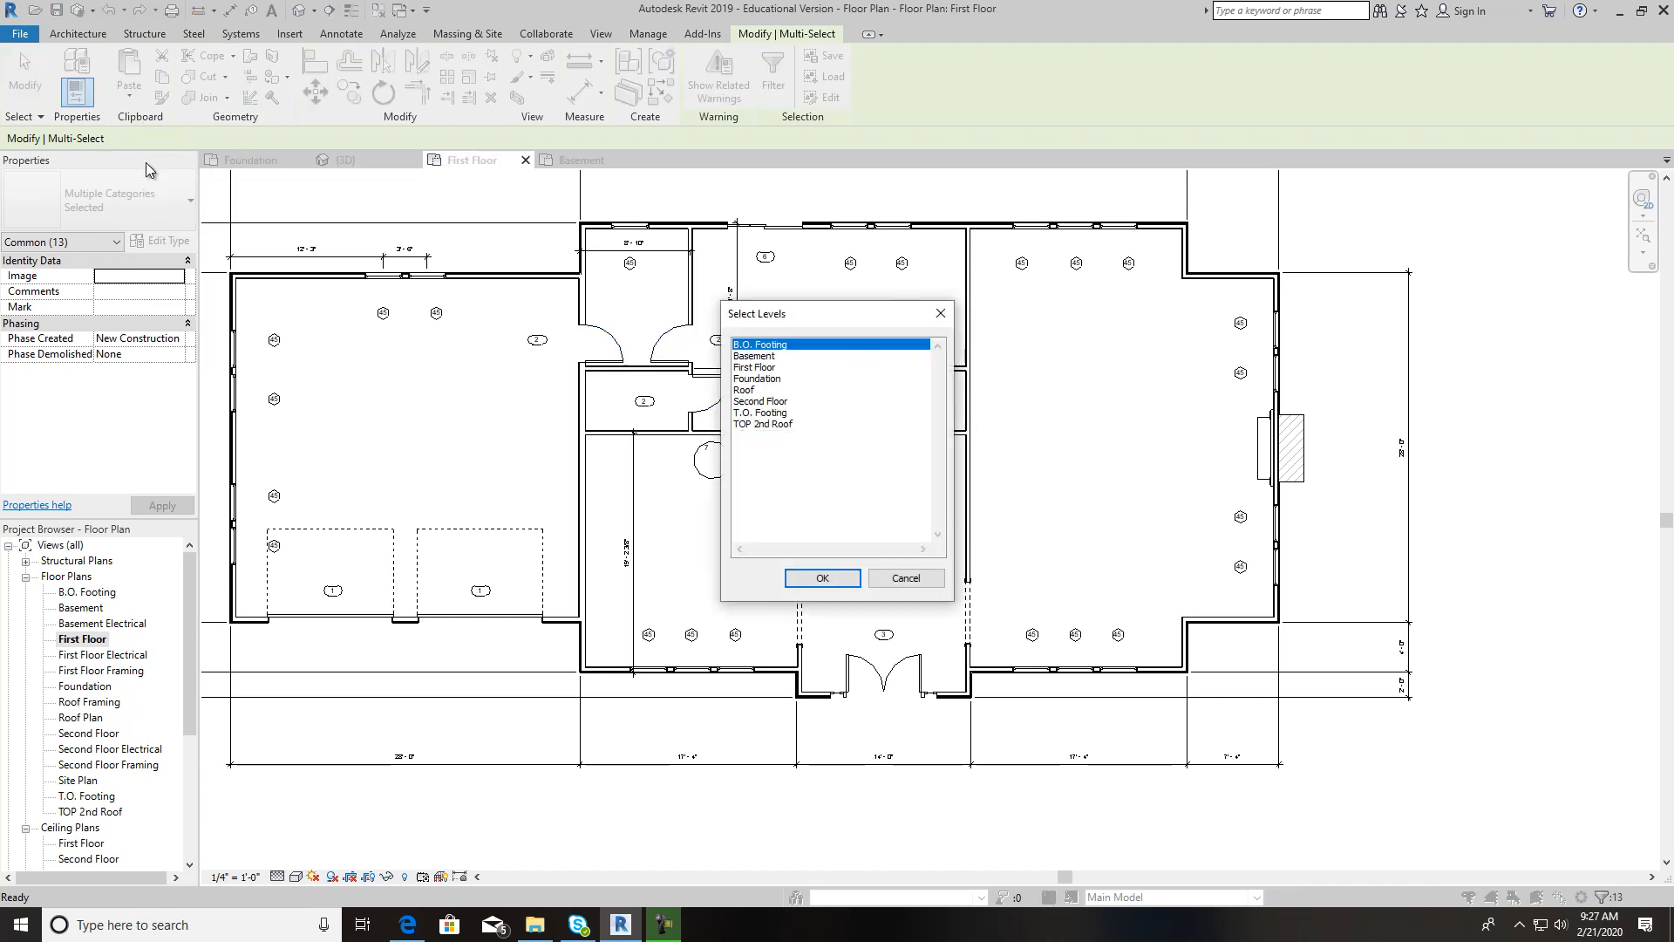
{"action": "left_click", "coordinate": [763, 358]}
{"action": "left_click", "coordinate": [822, 578]}
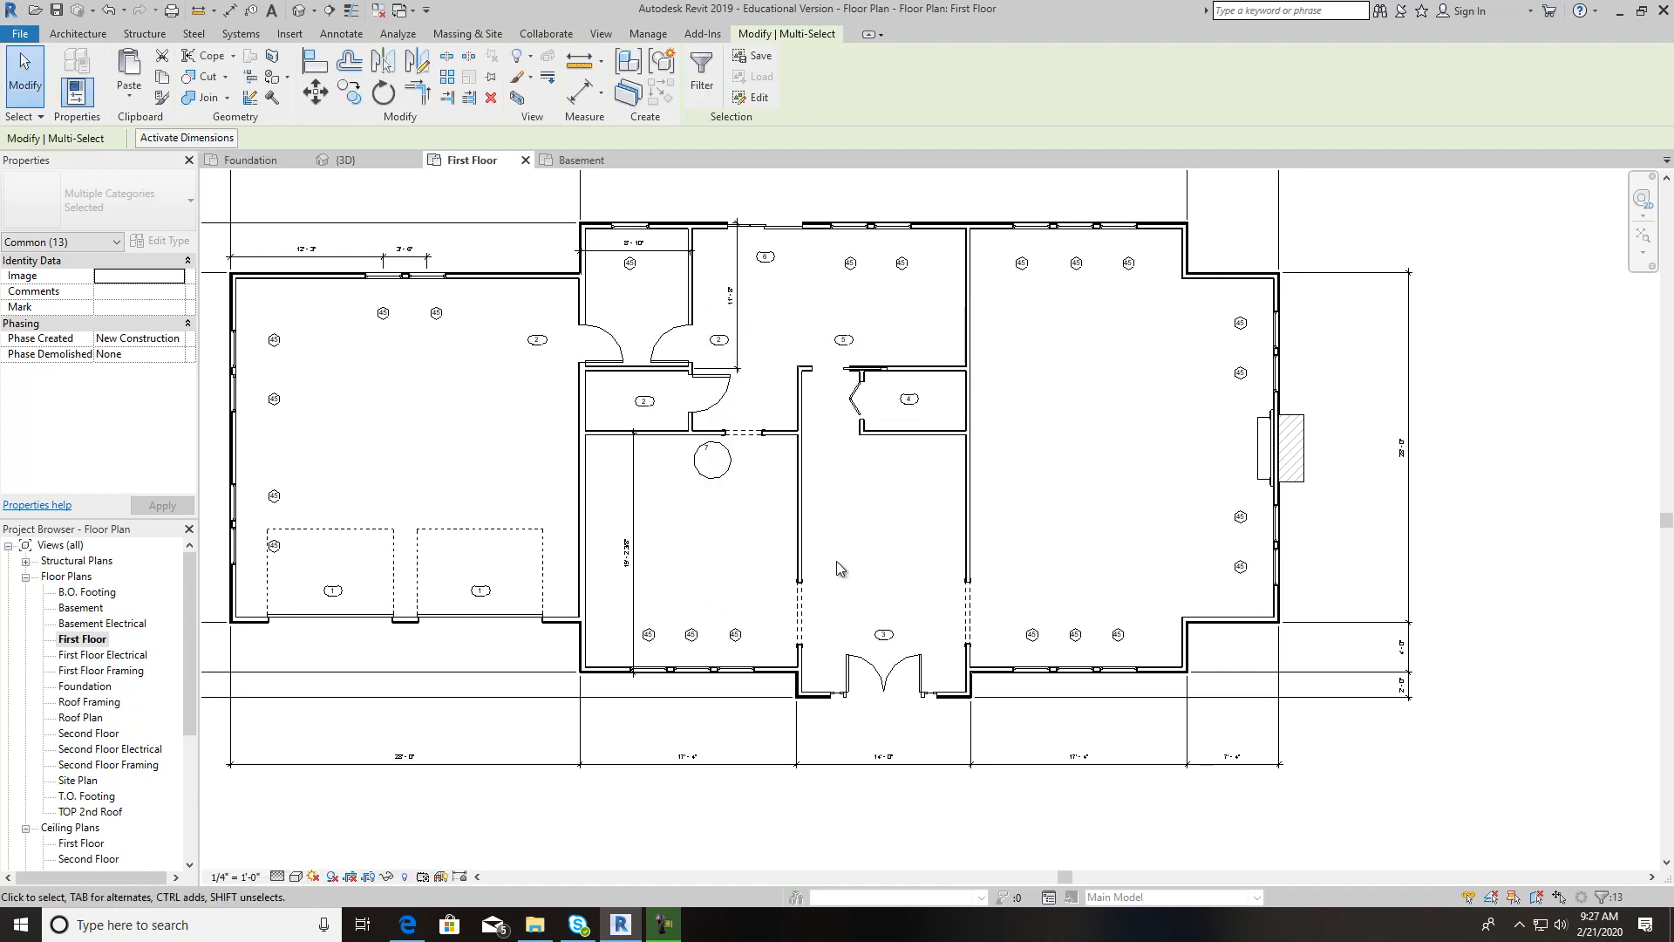
In the 3D view, temporarily hide the foundation wall below the front entry
{"action": "left_click", "coordinate": [299, 10]}
{"action": "left_click_drag", "start_coordinate": [1600, 257], "coordinate": [278, 222]}
{"action": "scroll", "coordinate": [948, 723], "scroll_direction": "up", "scroll_amount": 1}
{"action": "scroll", "coordinate": [949, 722], "scroll_direction": "up", "scroll_amount": 2}
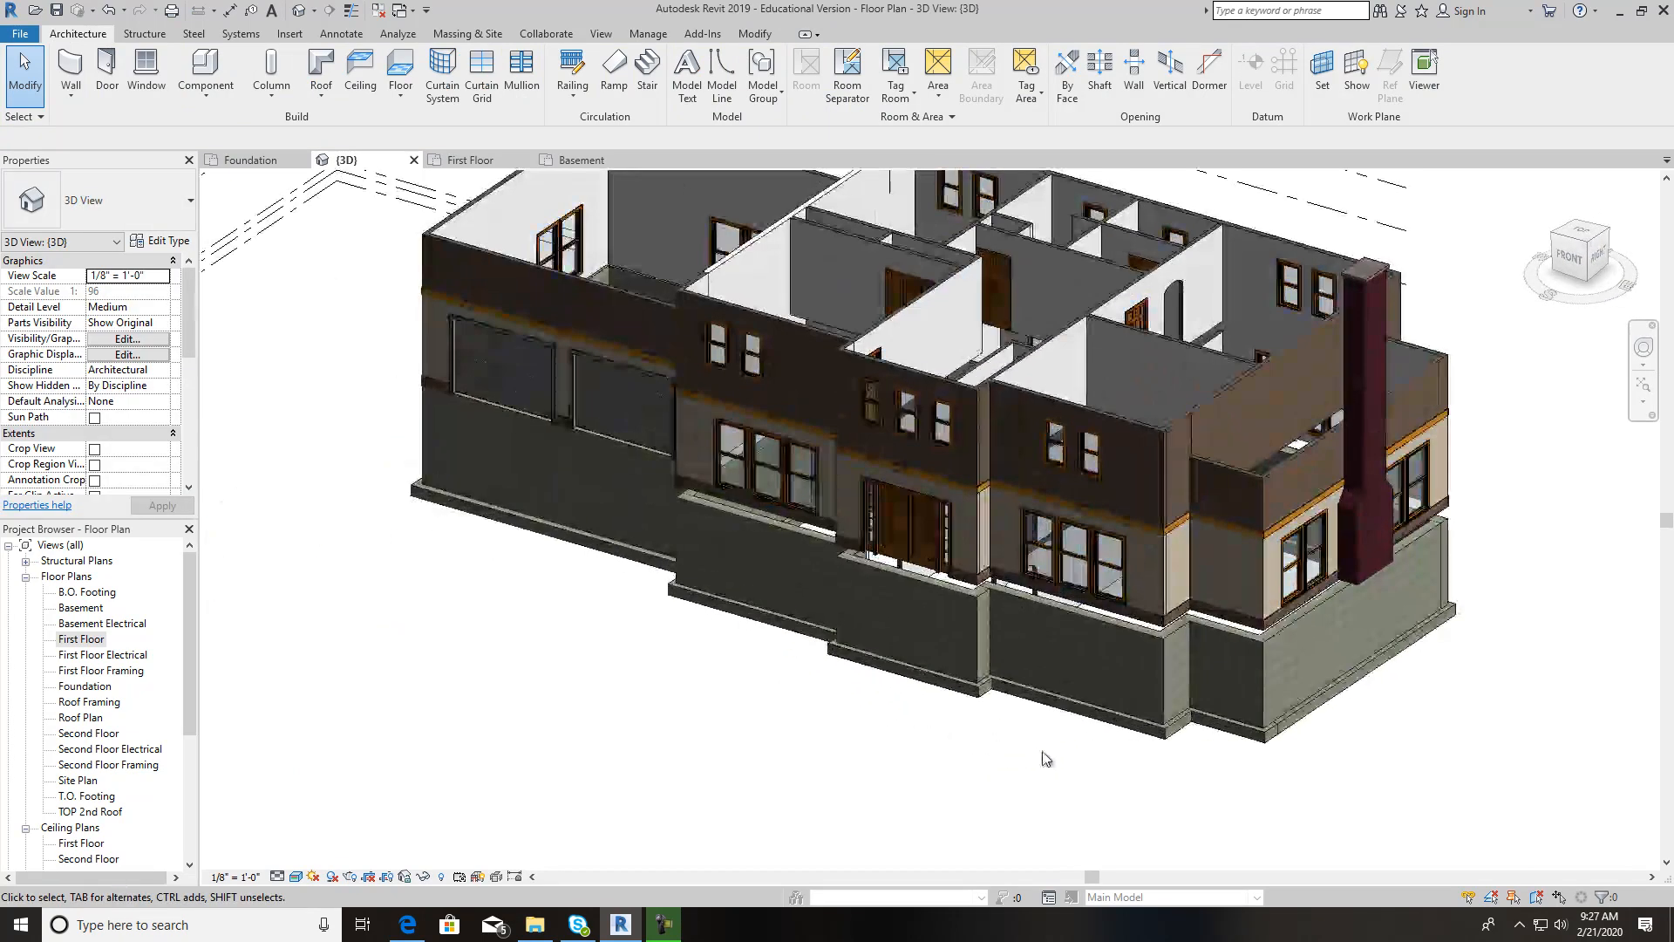
{"action": "left_click", "coordinate": [931, 594]}
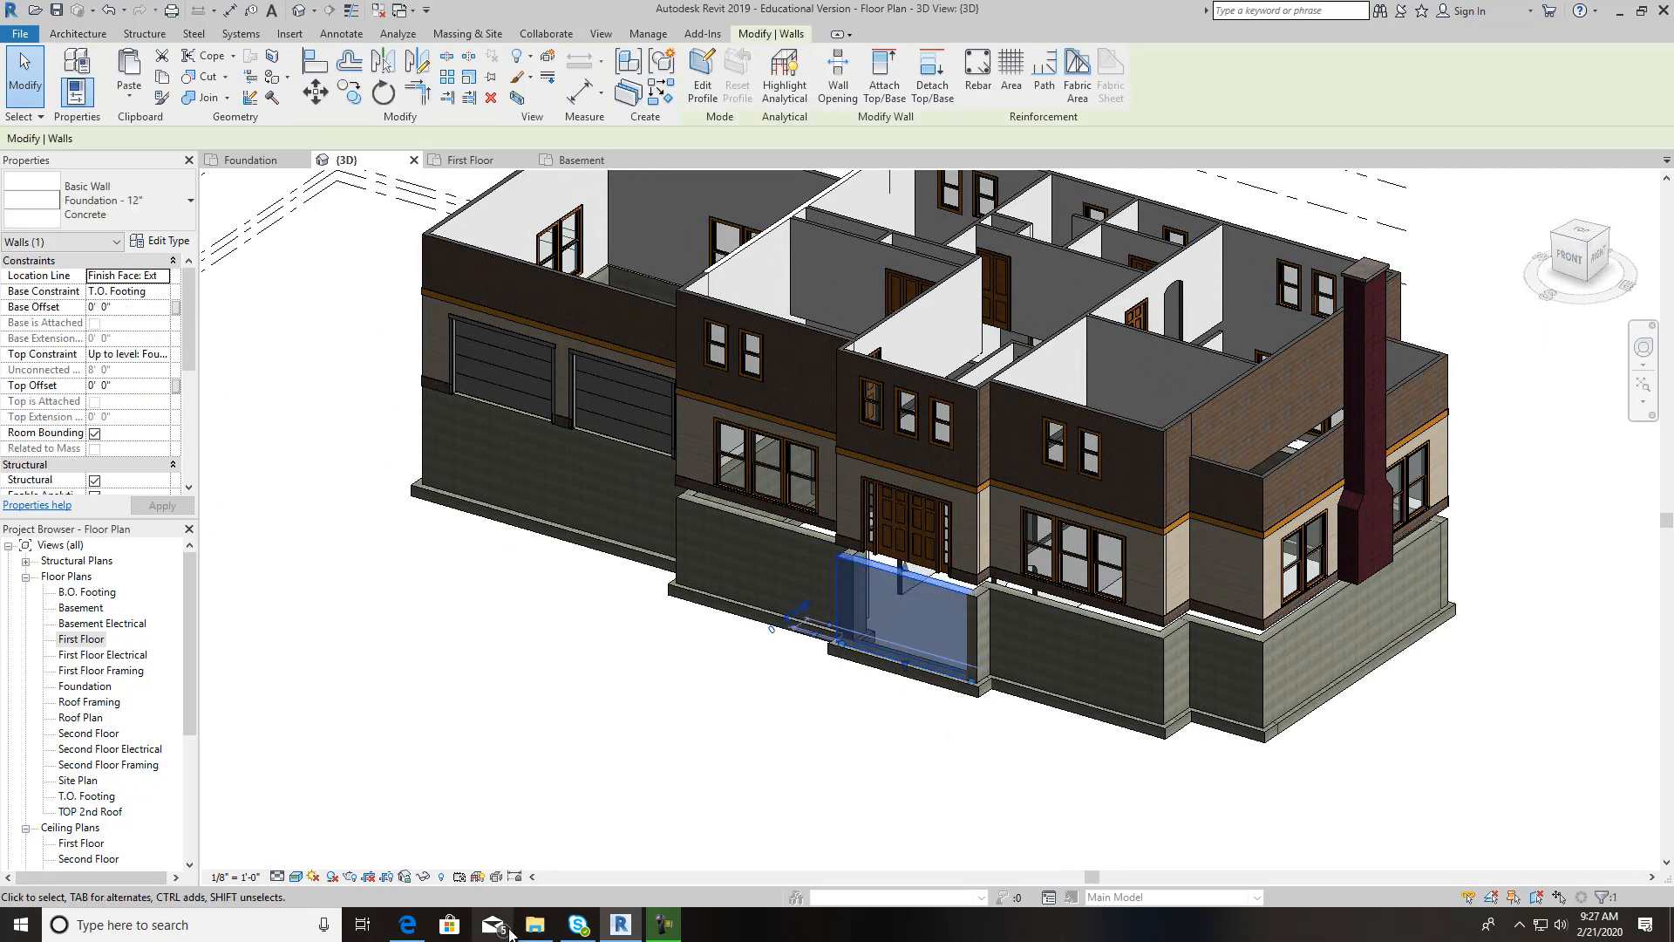
{"action": "left_click", "coordinate": [424, 877]}
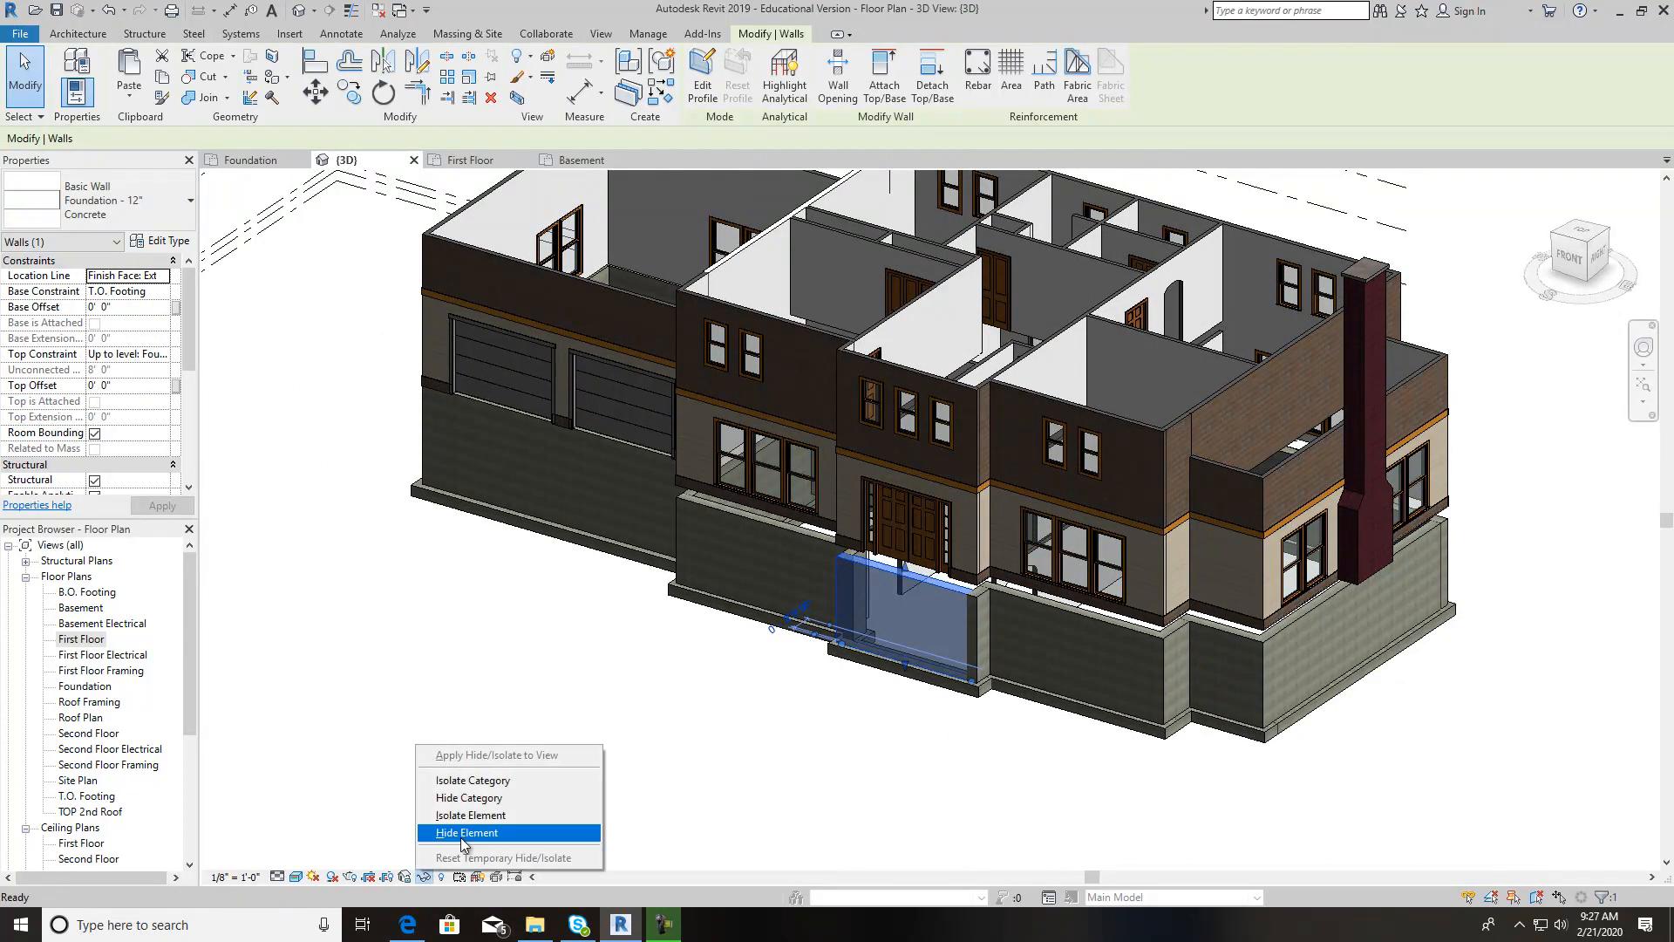
{"action": "left_click", "coordinate": [515, 832]}
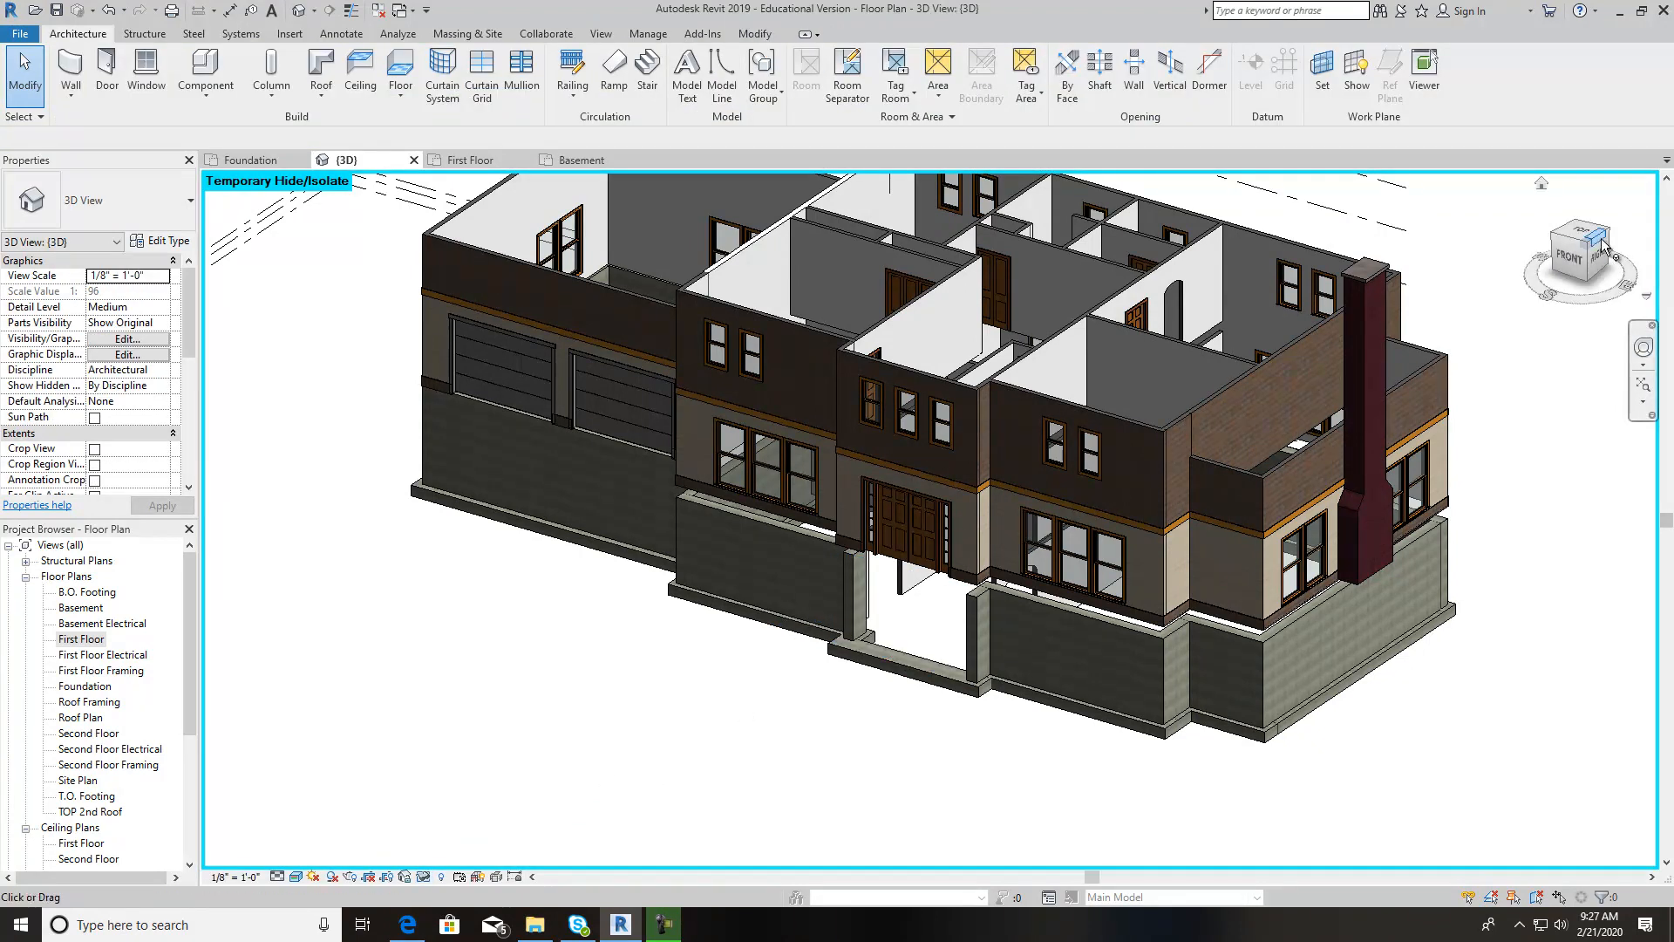
Examine the basement walls and doors through the opening from the front and at an angle, and reset the temporary hide
{"action": "left_click", "coordinate": [1567, 257]}
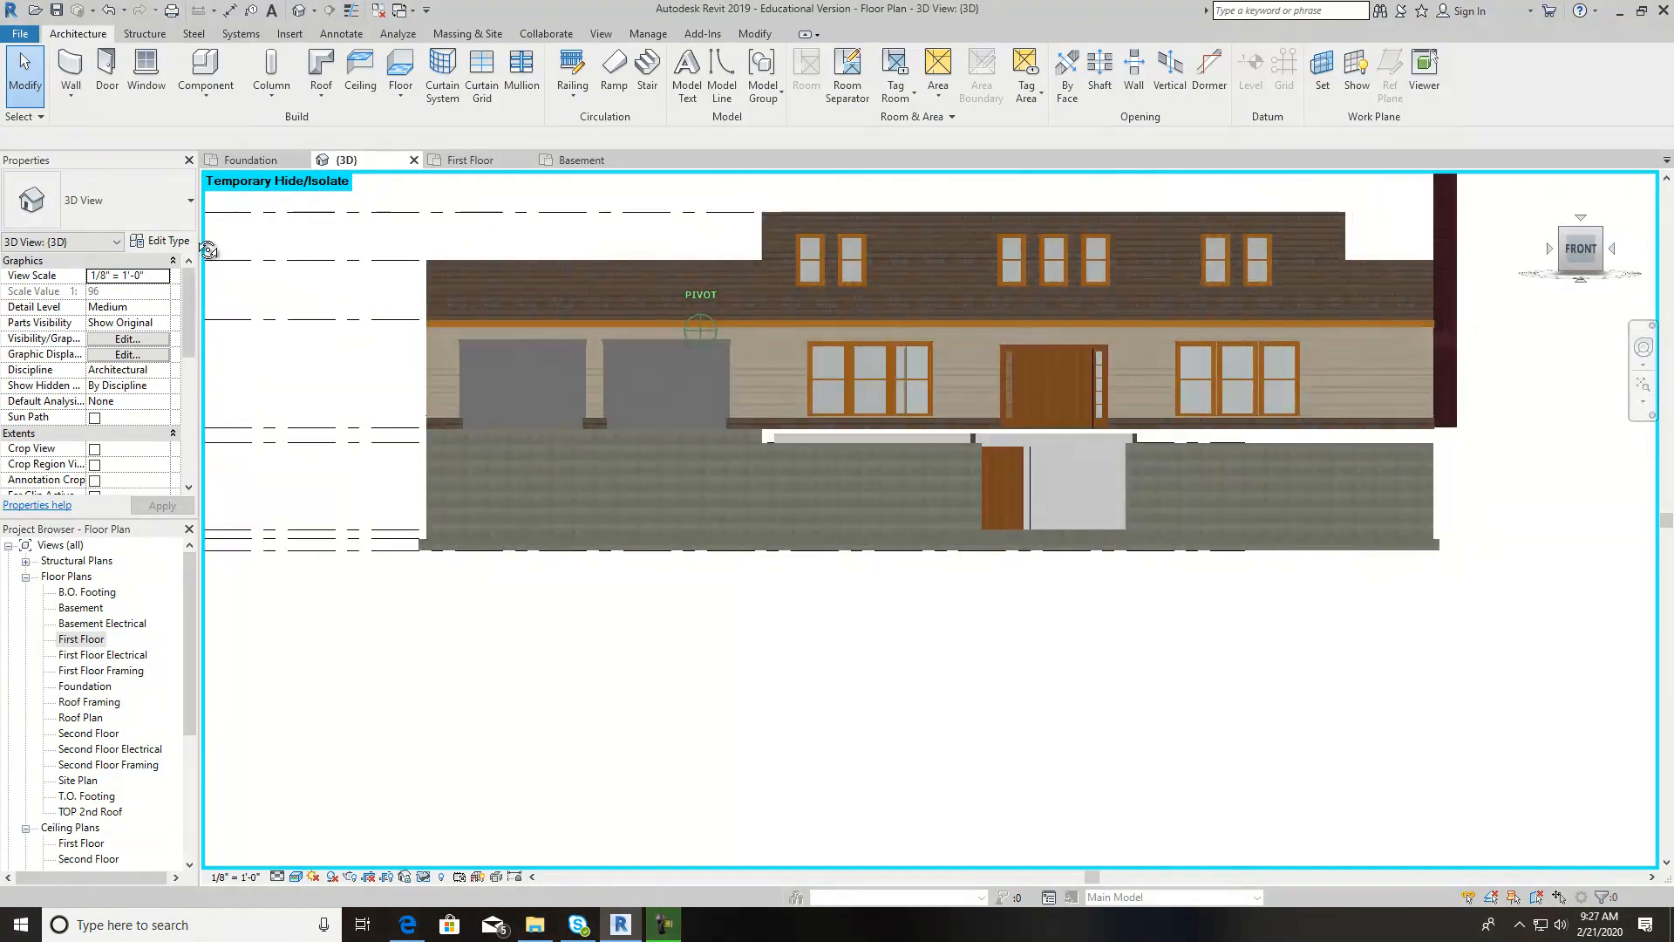
{"action": "middle_click_drag", "start_coordinate": [252, 301], "coordinate": [183, 349], "text": "shift"}
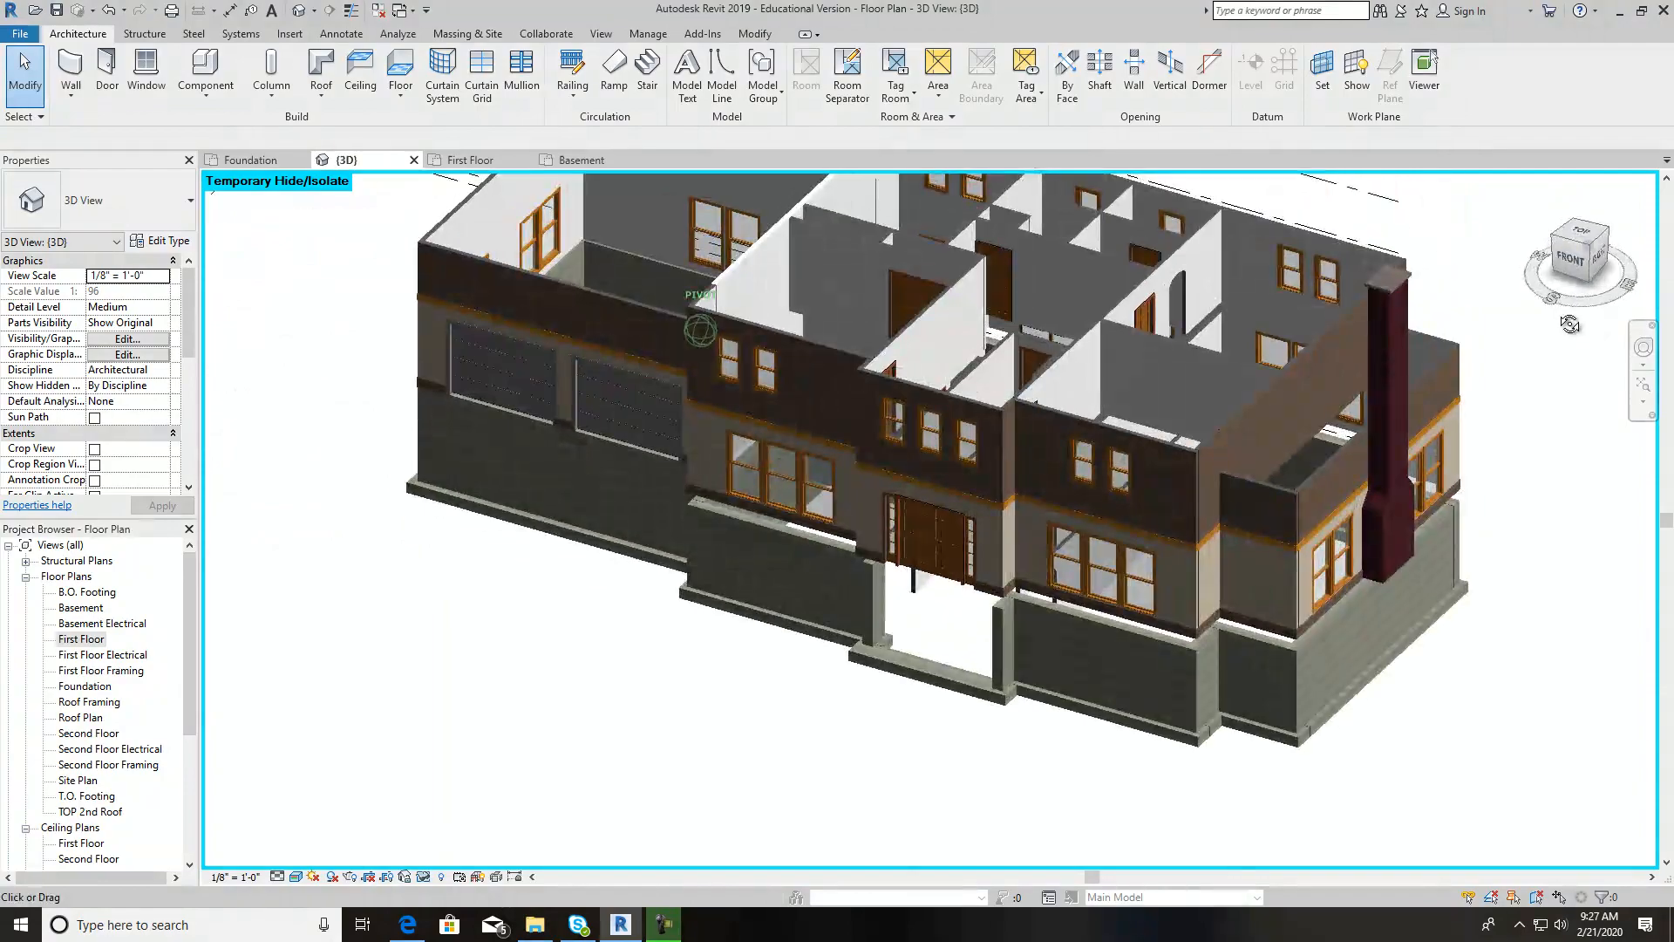
{"action": "middle_click_drag", "start_coordinate": [811, 789], "coordinate": [680, 766]}
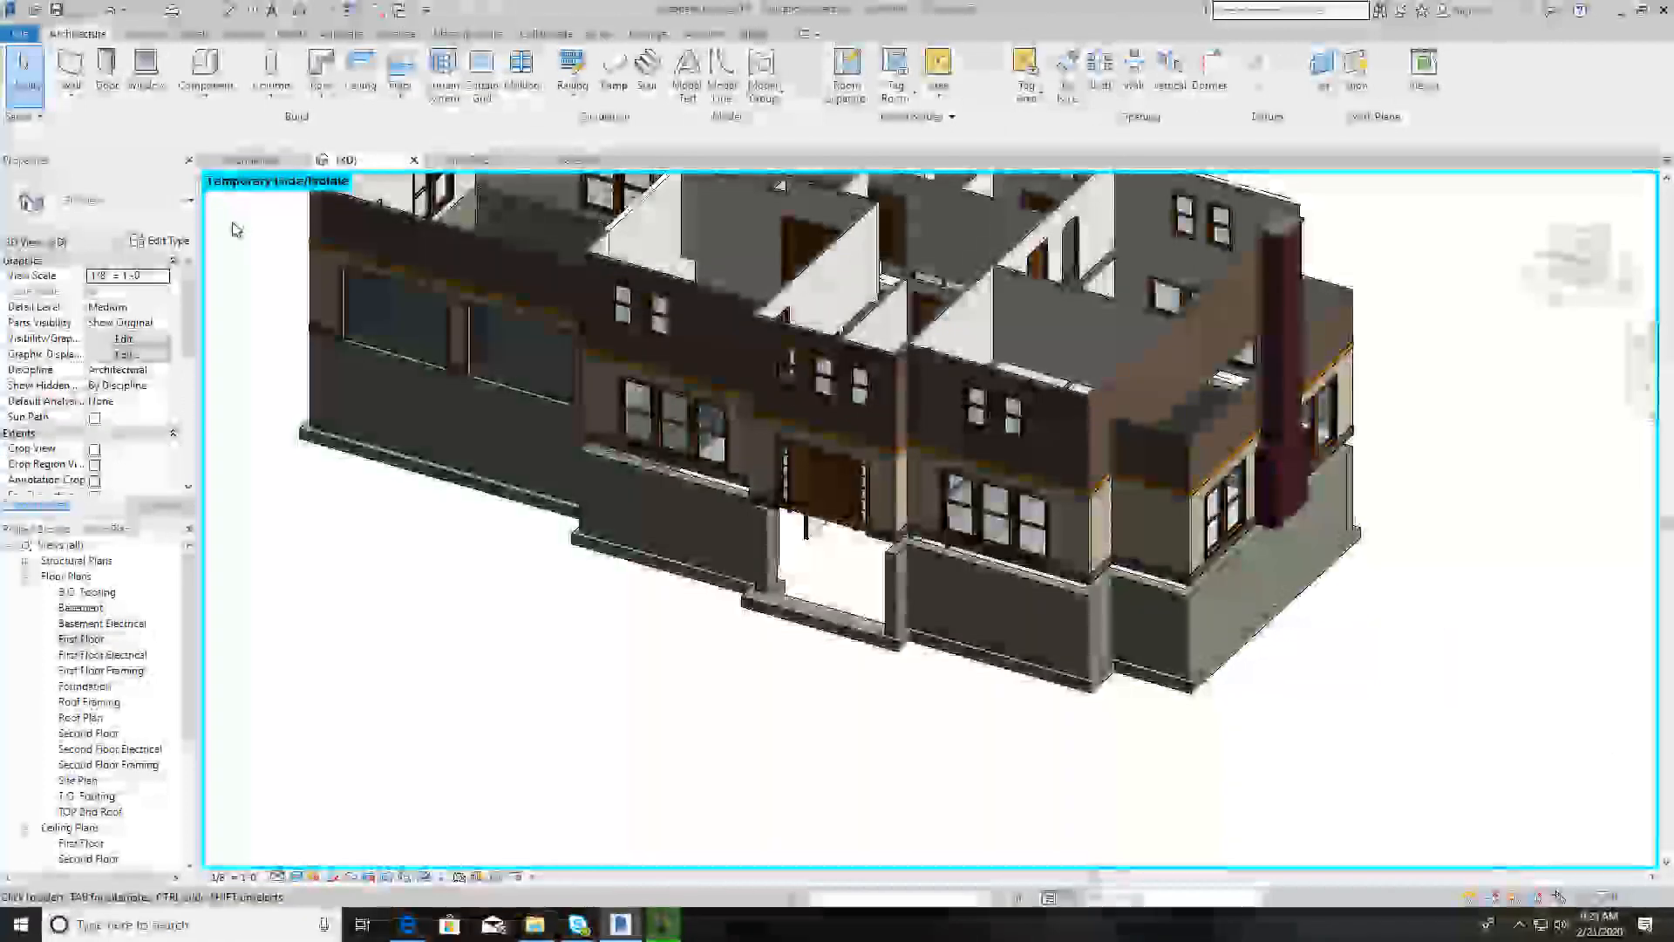
{"action": "left_click", "coordinate": [425, 877]}
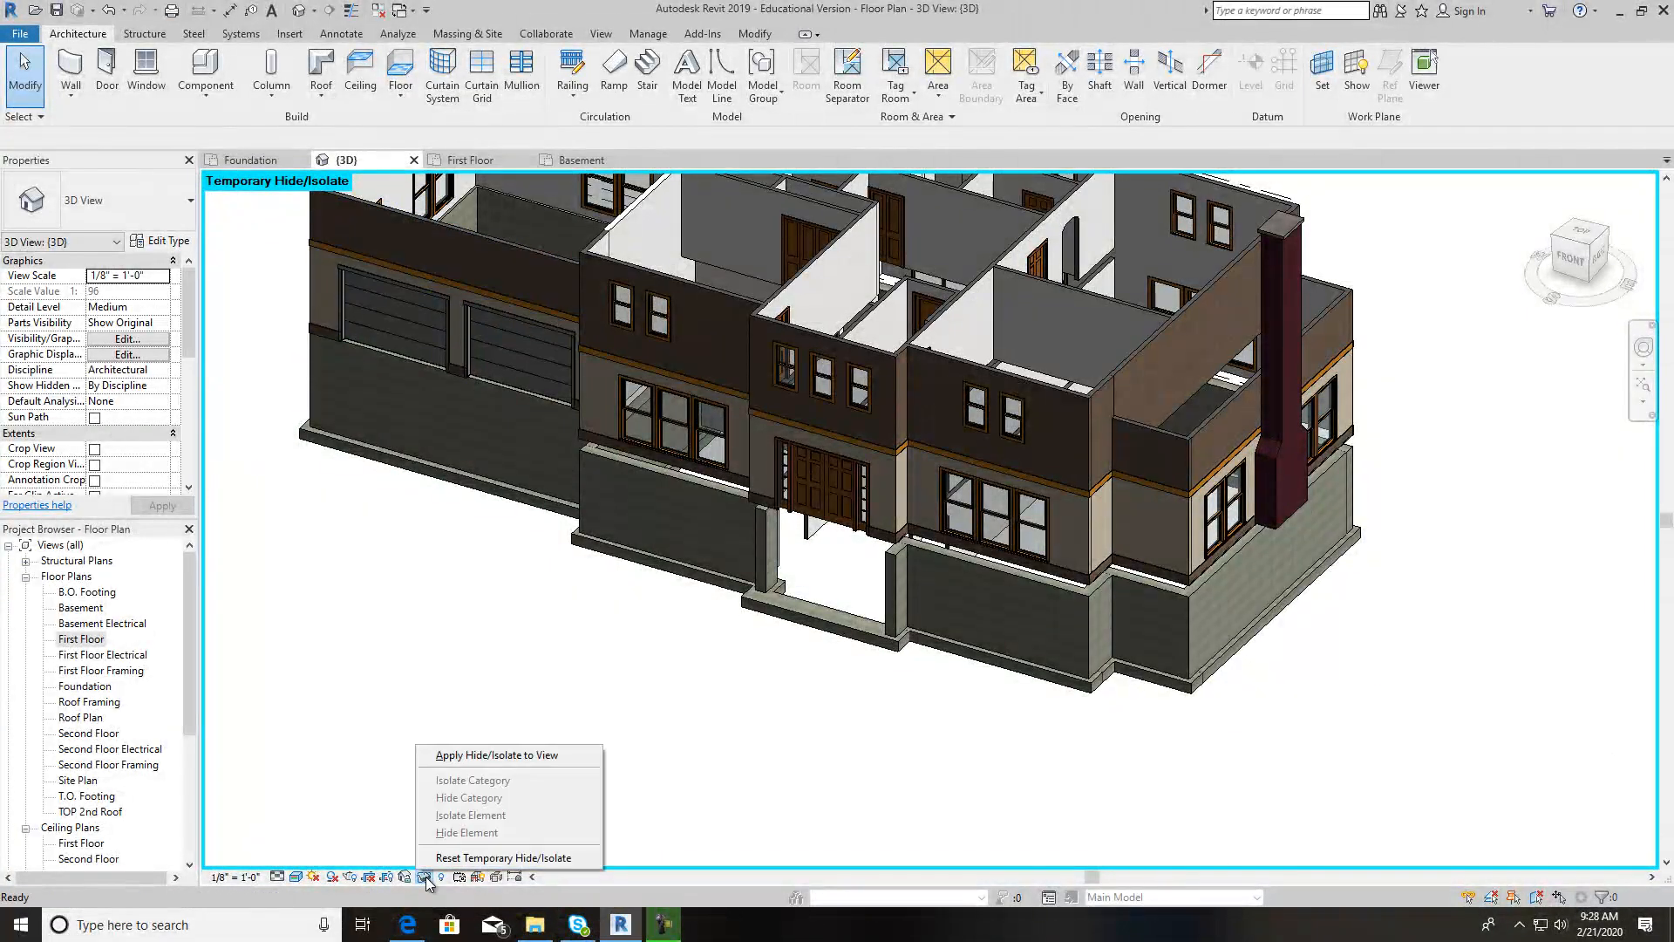
{"action": "left_click", "coordinate": [506, 858]}
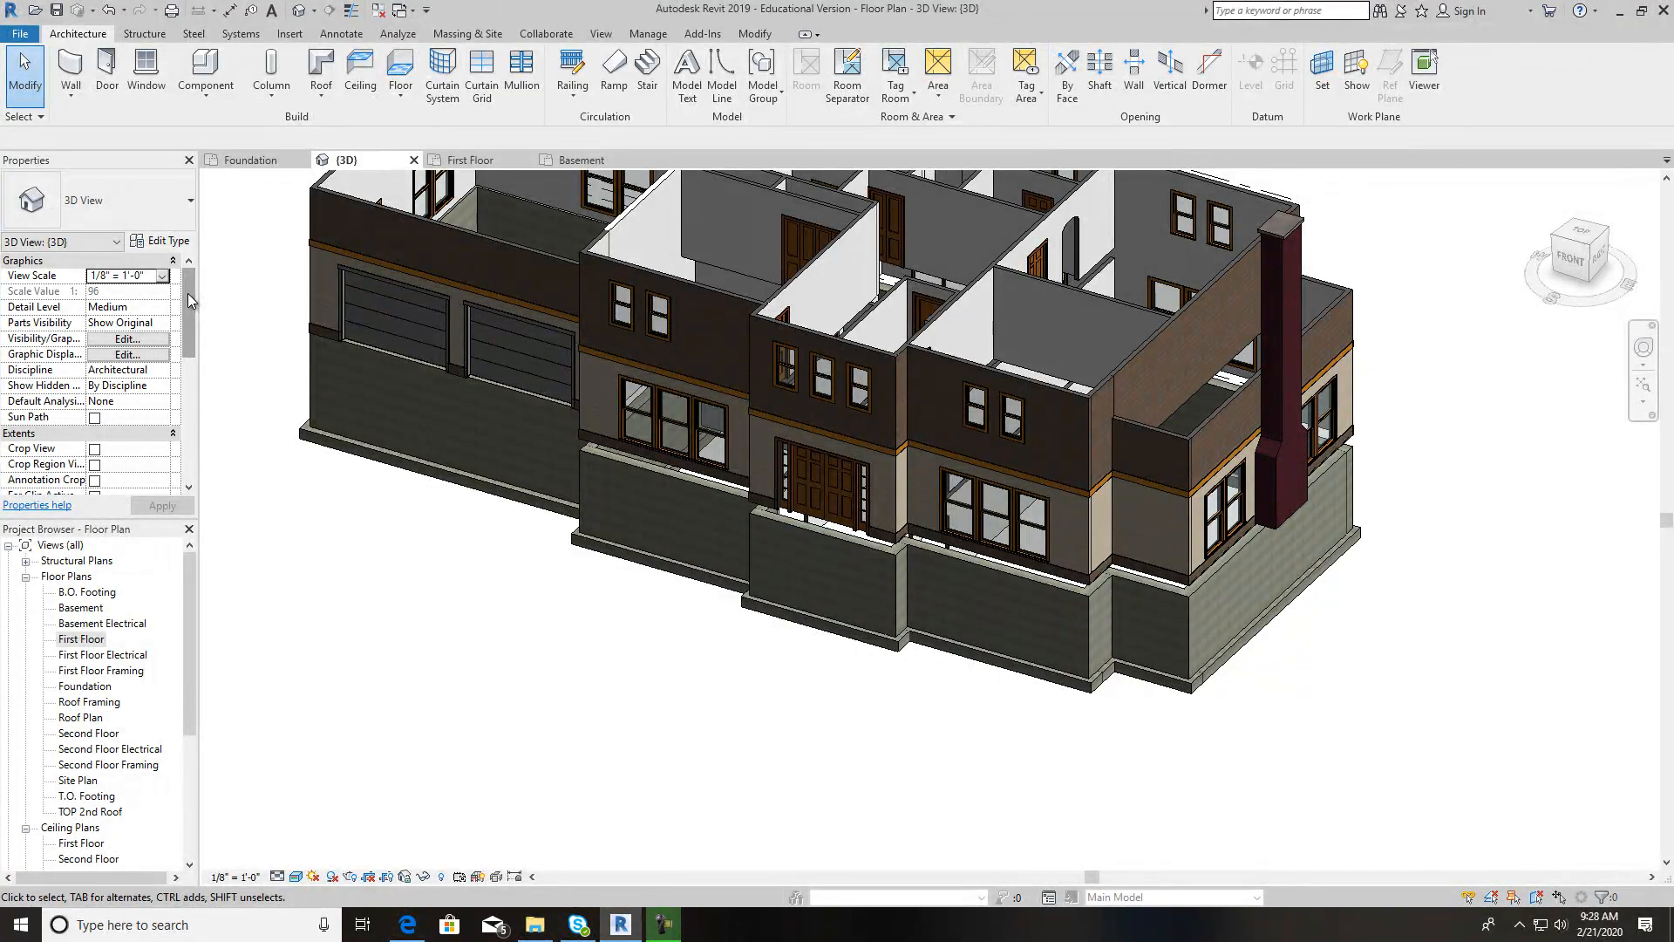
Enable the 3D view's section box and pull its chimney-side face inward to cut the house at the front entry
{"action": "left_click_drag", "start_coordinate": [188, 295], "coordinate": [190, 340]}
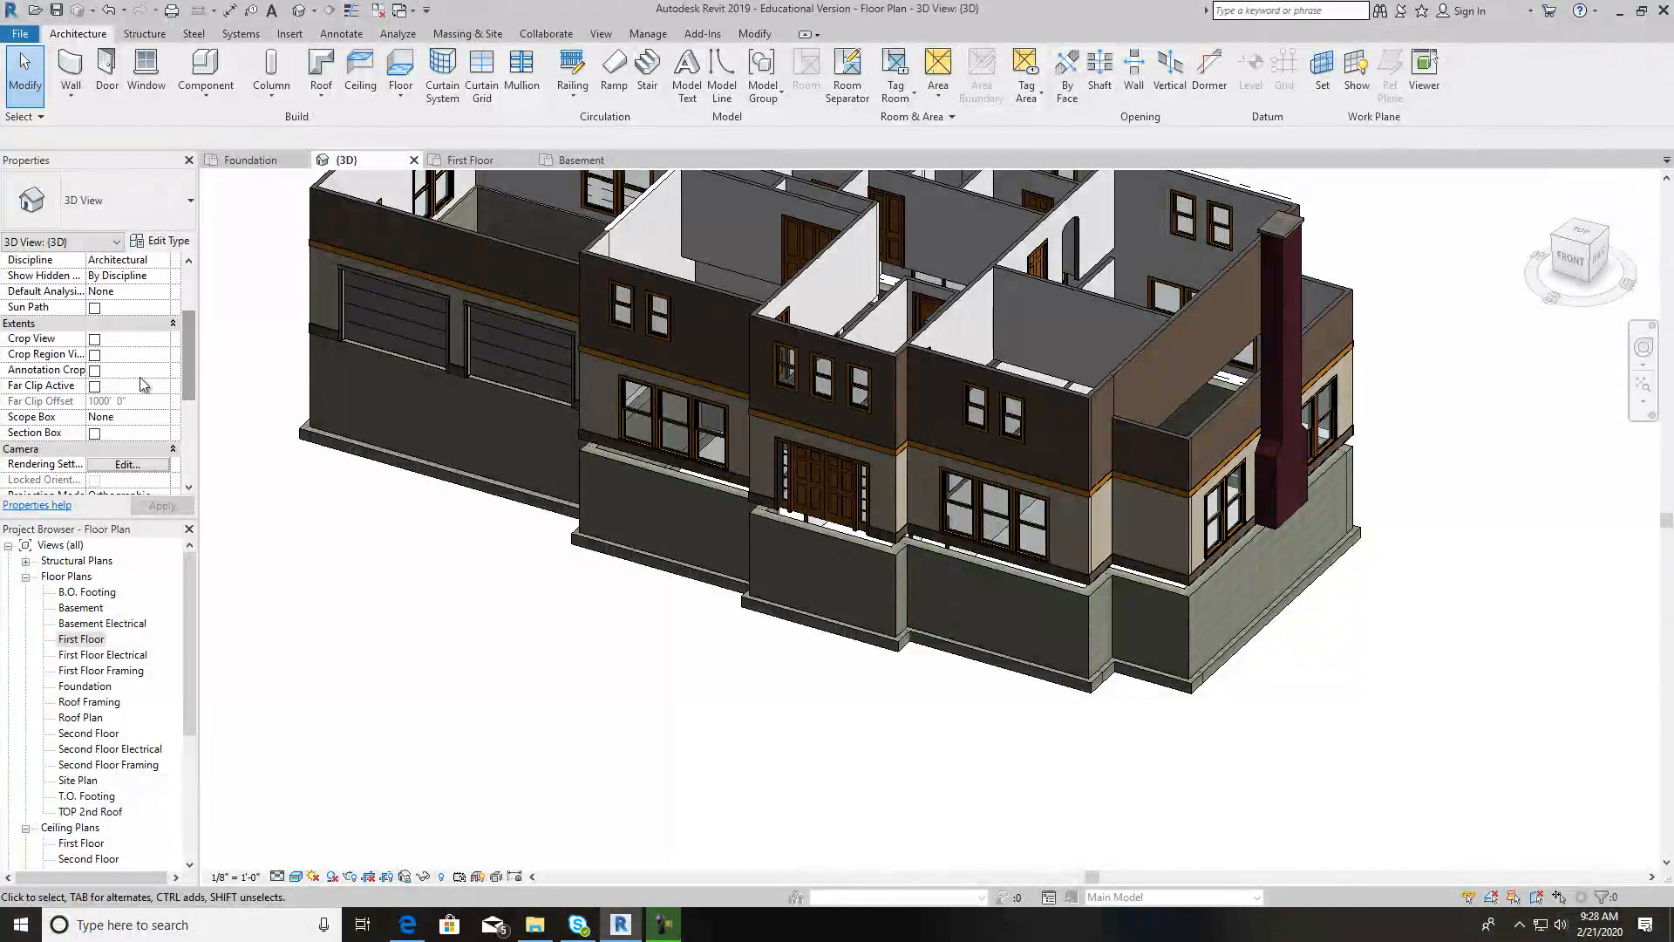
{"action": "left_click", "coordinate": [95, 433]}
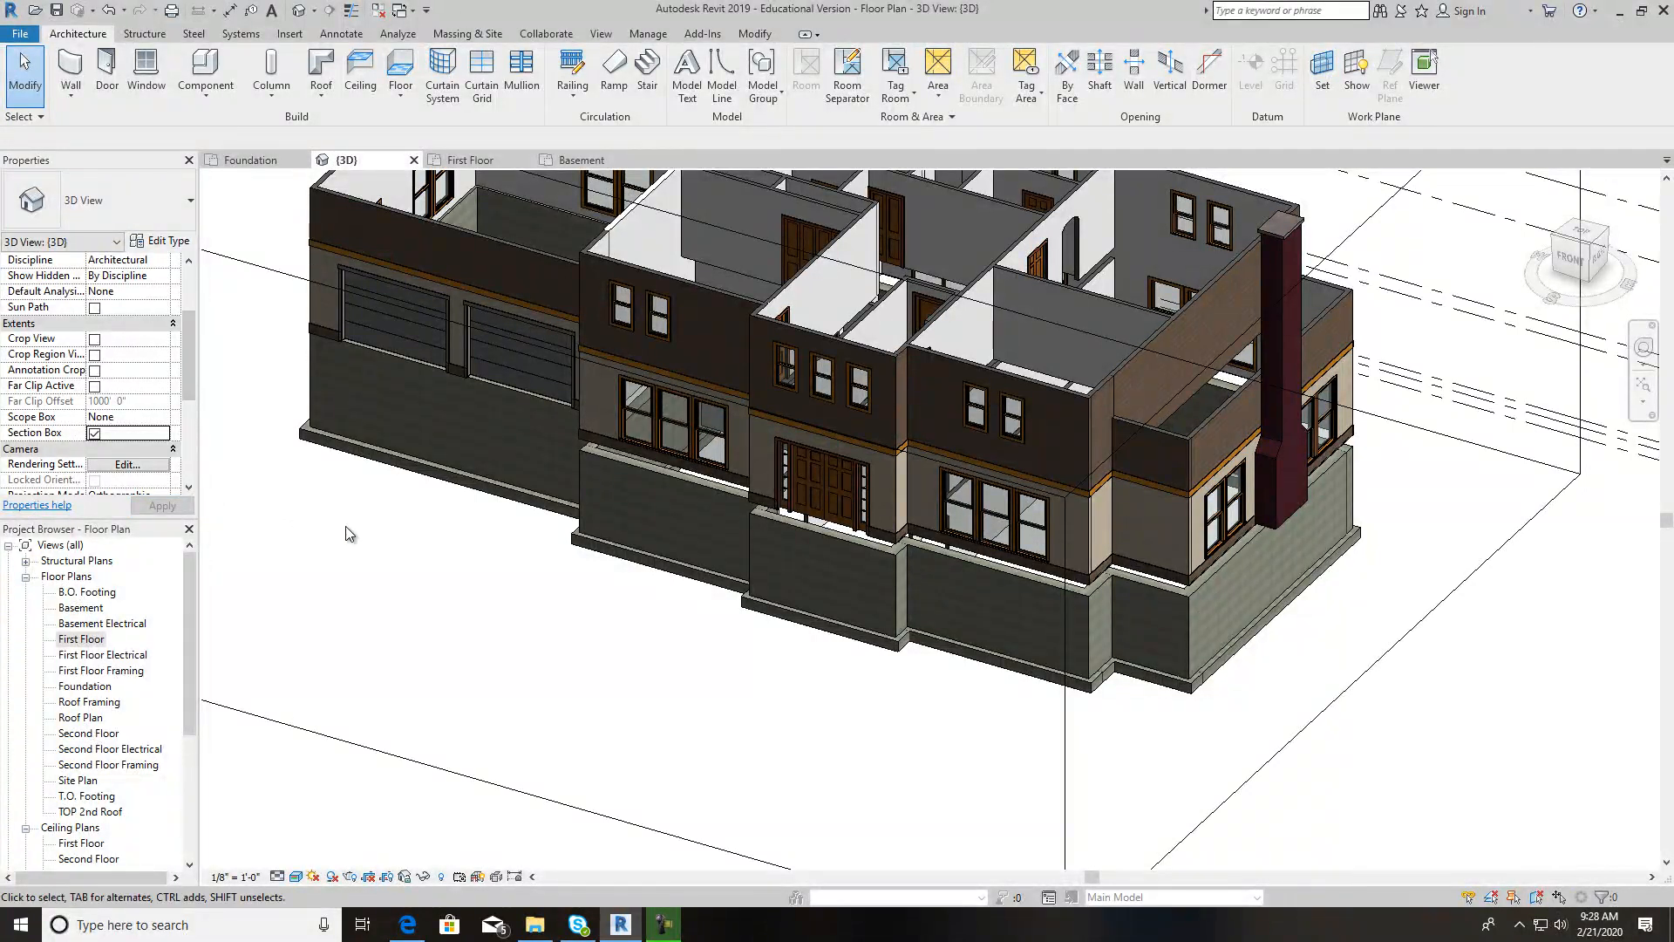
{"action": "scroll", "coordinate": [1122, 717], "scroll_direction": "down", "scroll_amount": 3}
{"action": "left_click", "coordinate": [1086, 739]}
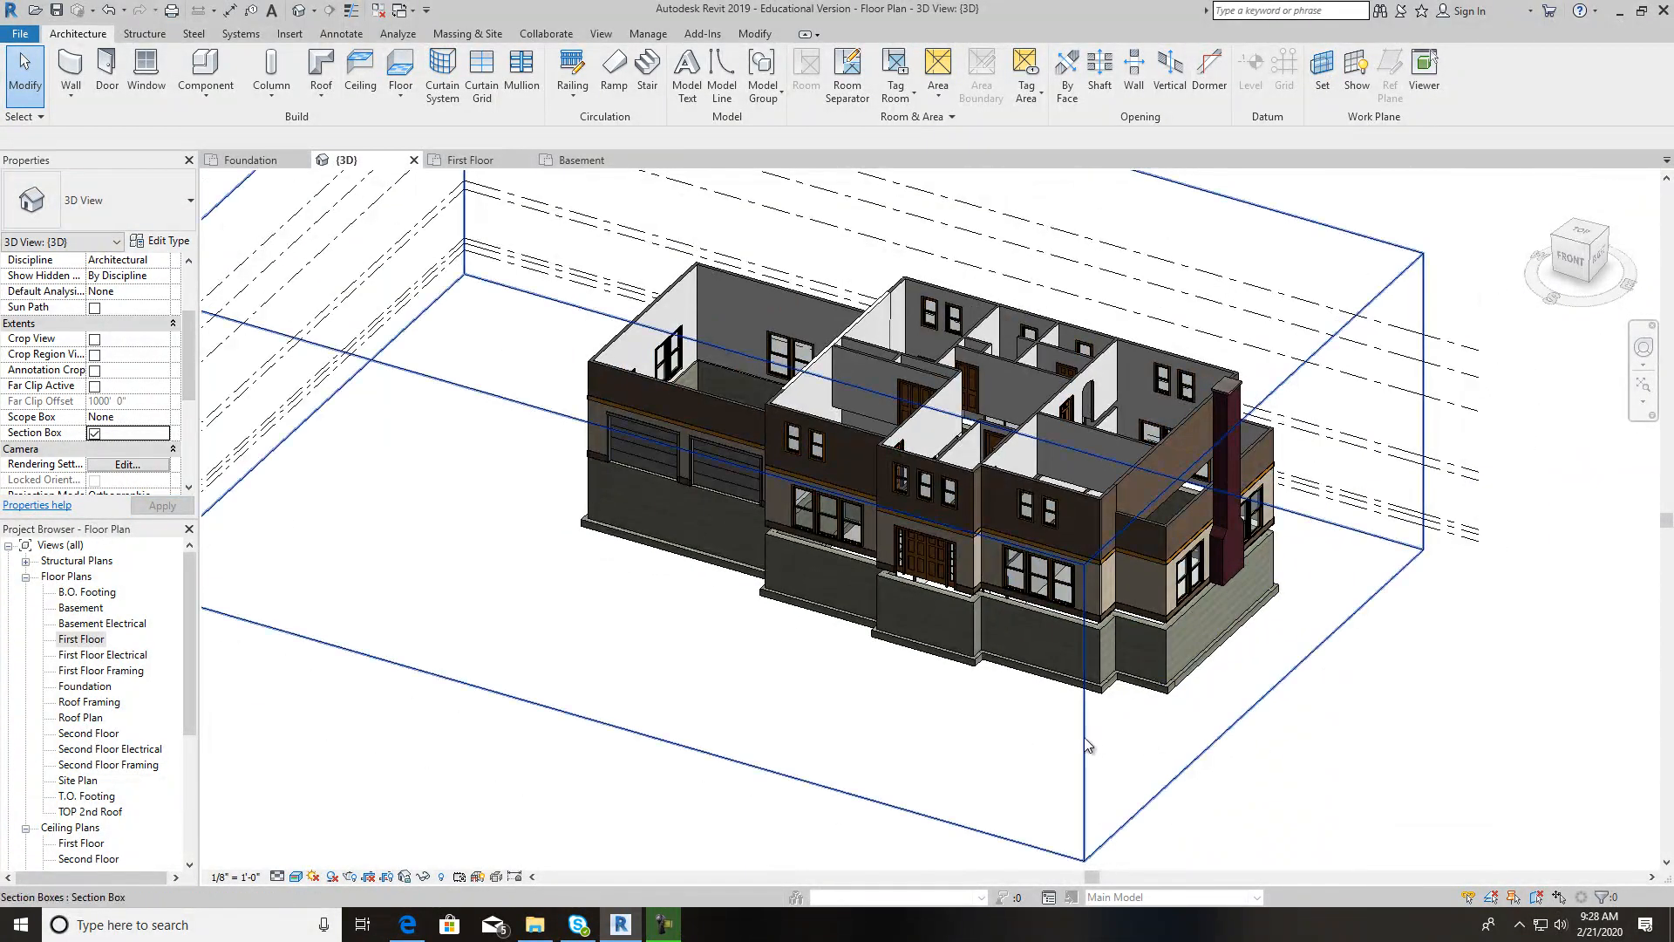
{"action": "left_click_drag", "start_coordinate": [1085, 736], "coordinate": [1015, 480]}
{"action": "left_click_drag", "start_coordinate": [1592, 249], "coordinate": [1642, 301]}
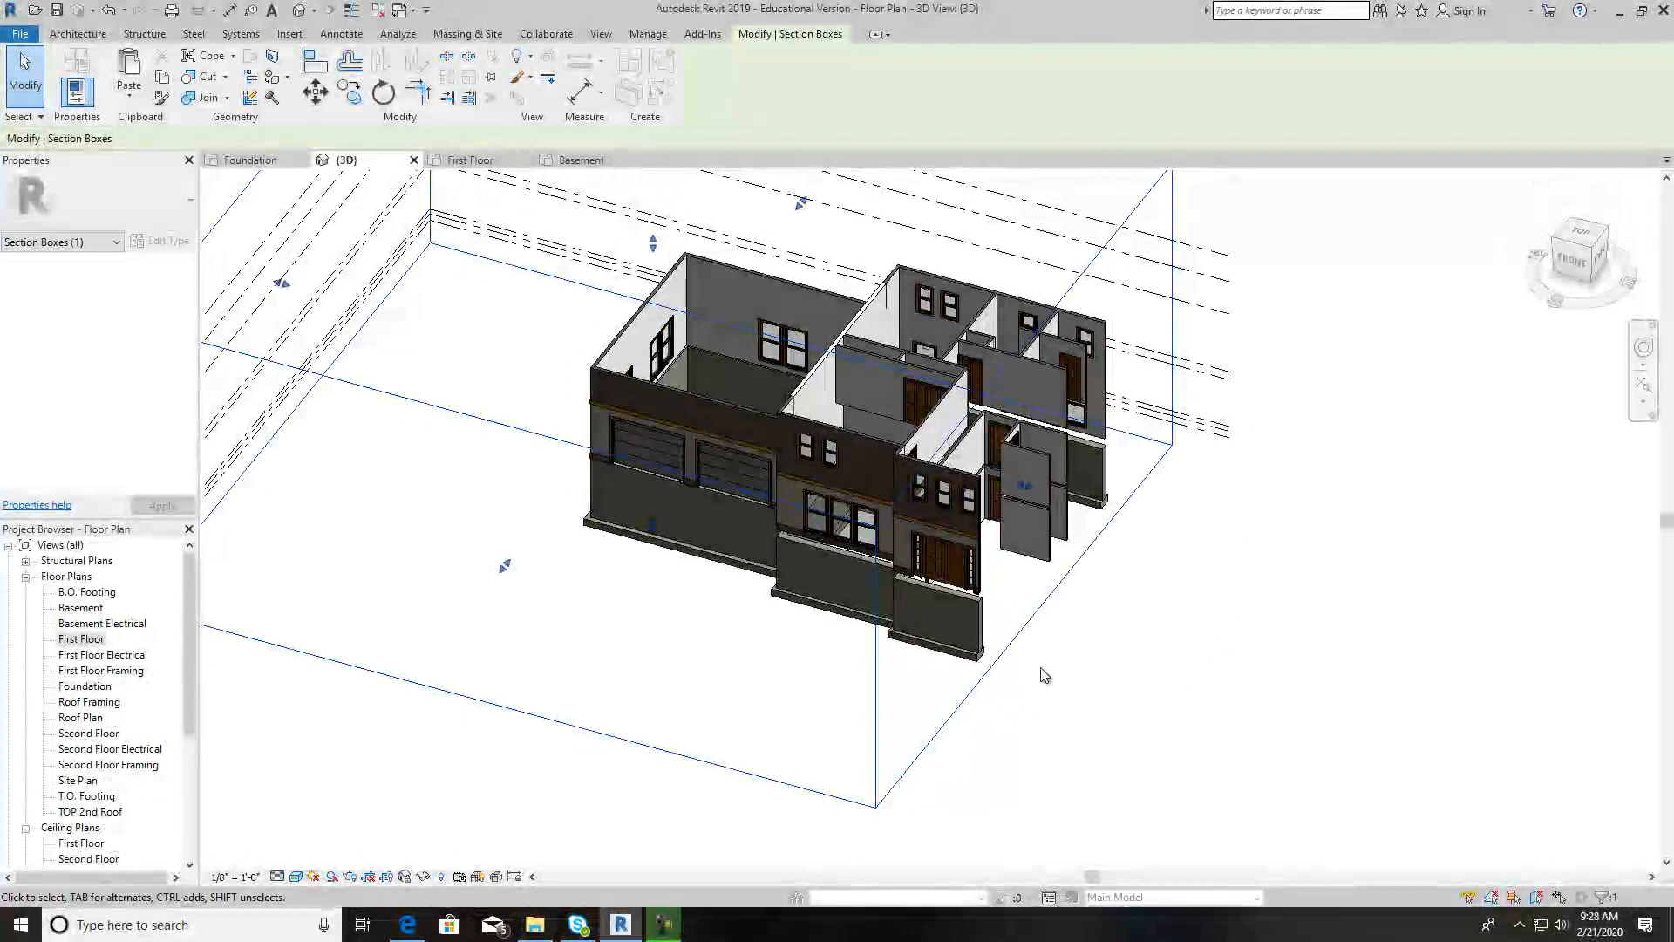
Deselect the section box and disable it for the 3D view
{"action": "left_click", "coordinate": [1211, 620]}
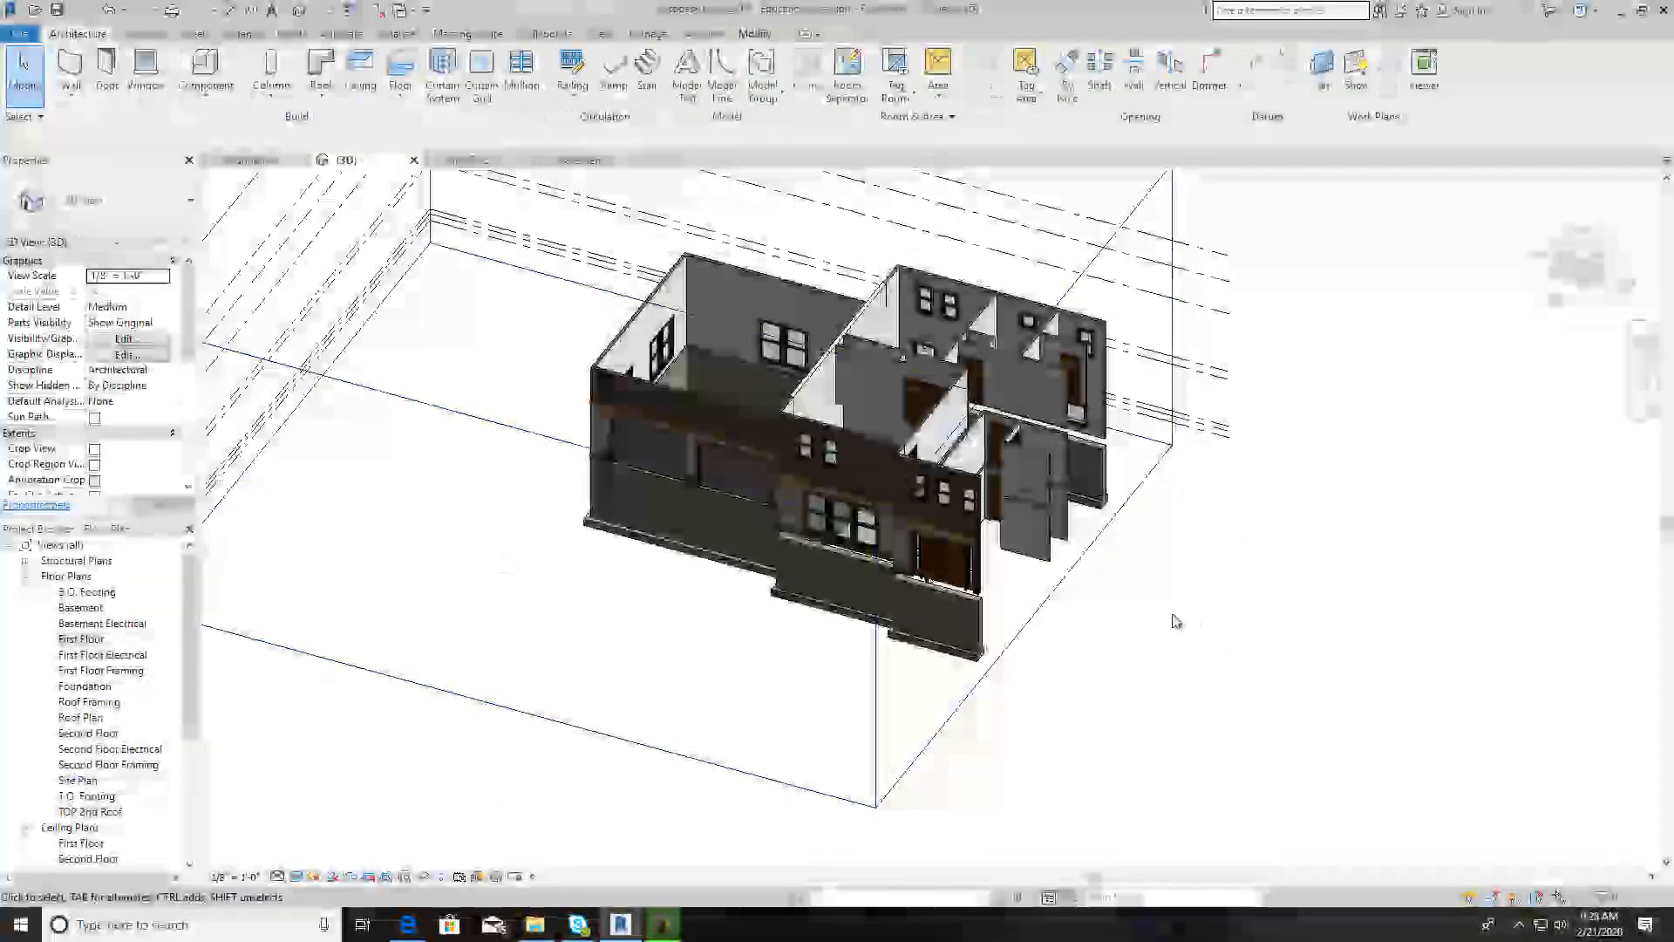
{"action": "scroll", "coordinate": [129, 390], "scroll_direction": "down", "scroll_amount": 3}
{"action": "left_click", "coordinate": [94, 402]}
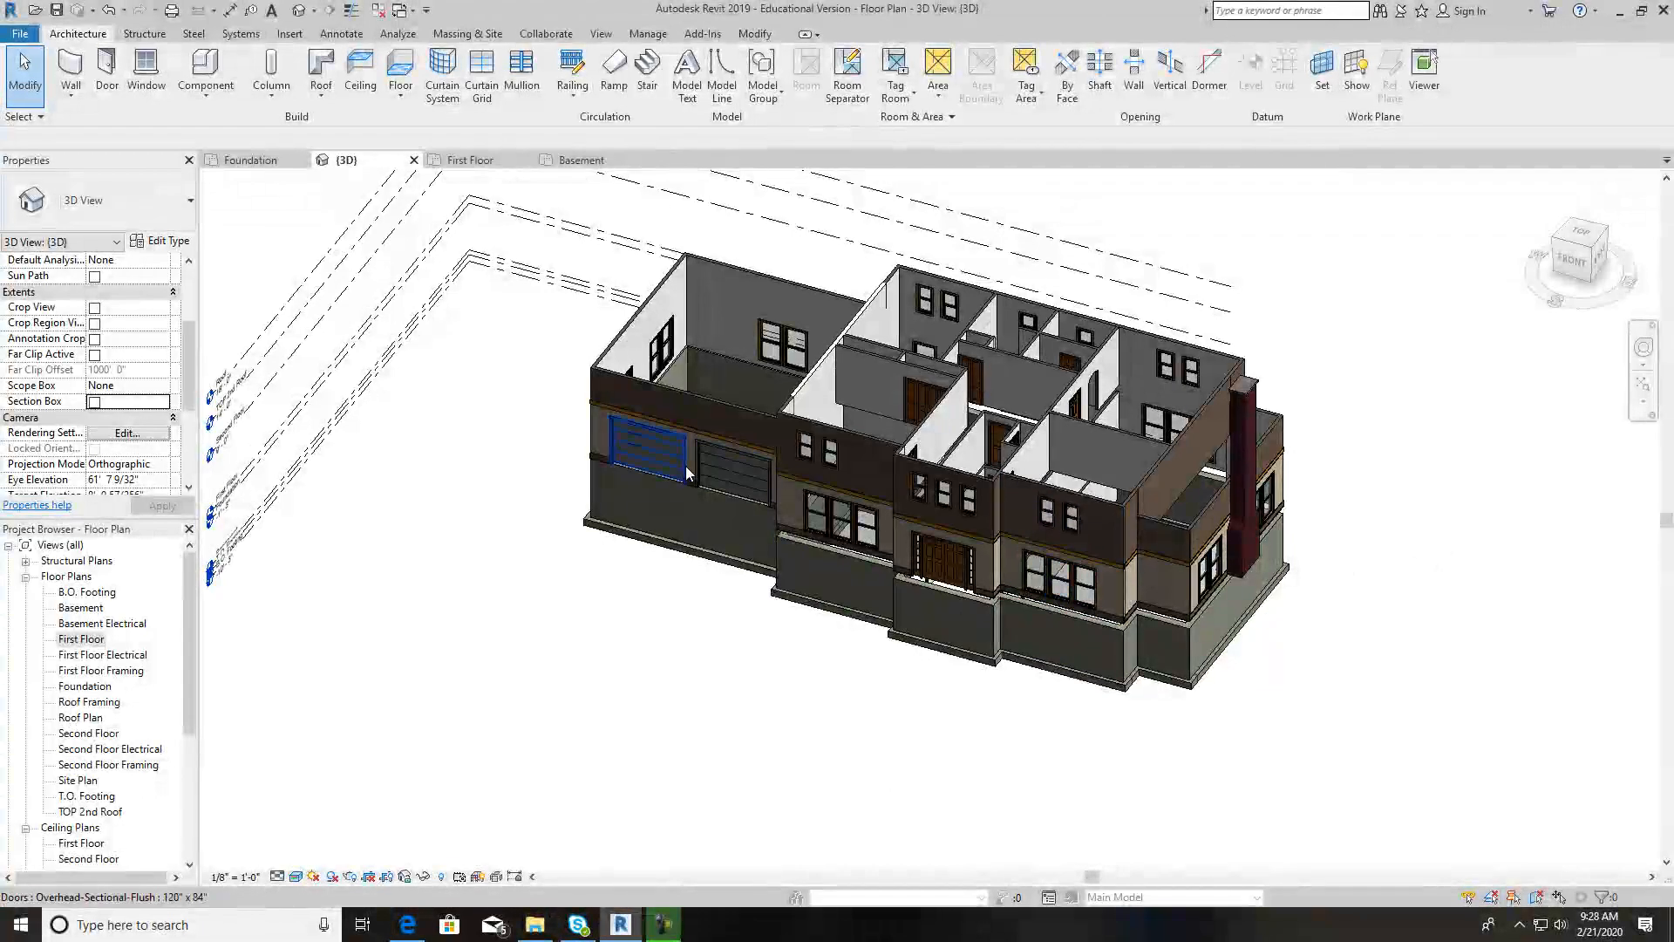
In the Basement plan, delete the single-flush door in the foundation wall on the garage side
{"action": "double_click", "coordinate": [81, 608]}
{"action": "scroll", "coordinate": [649, 496], "scroll_direction": "up", "scroll_amount": 3}
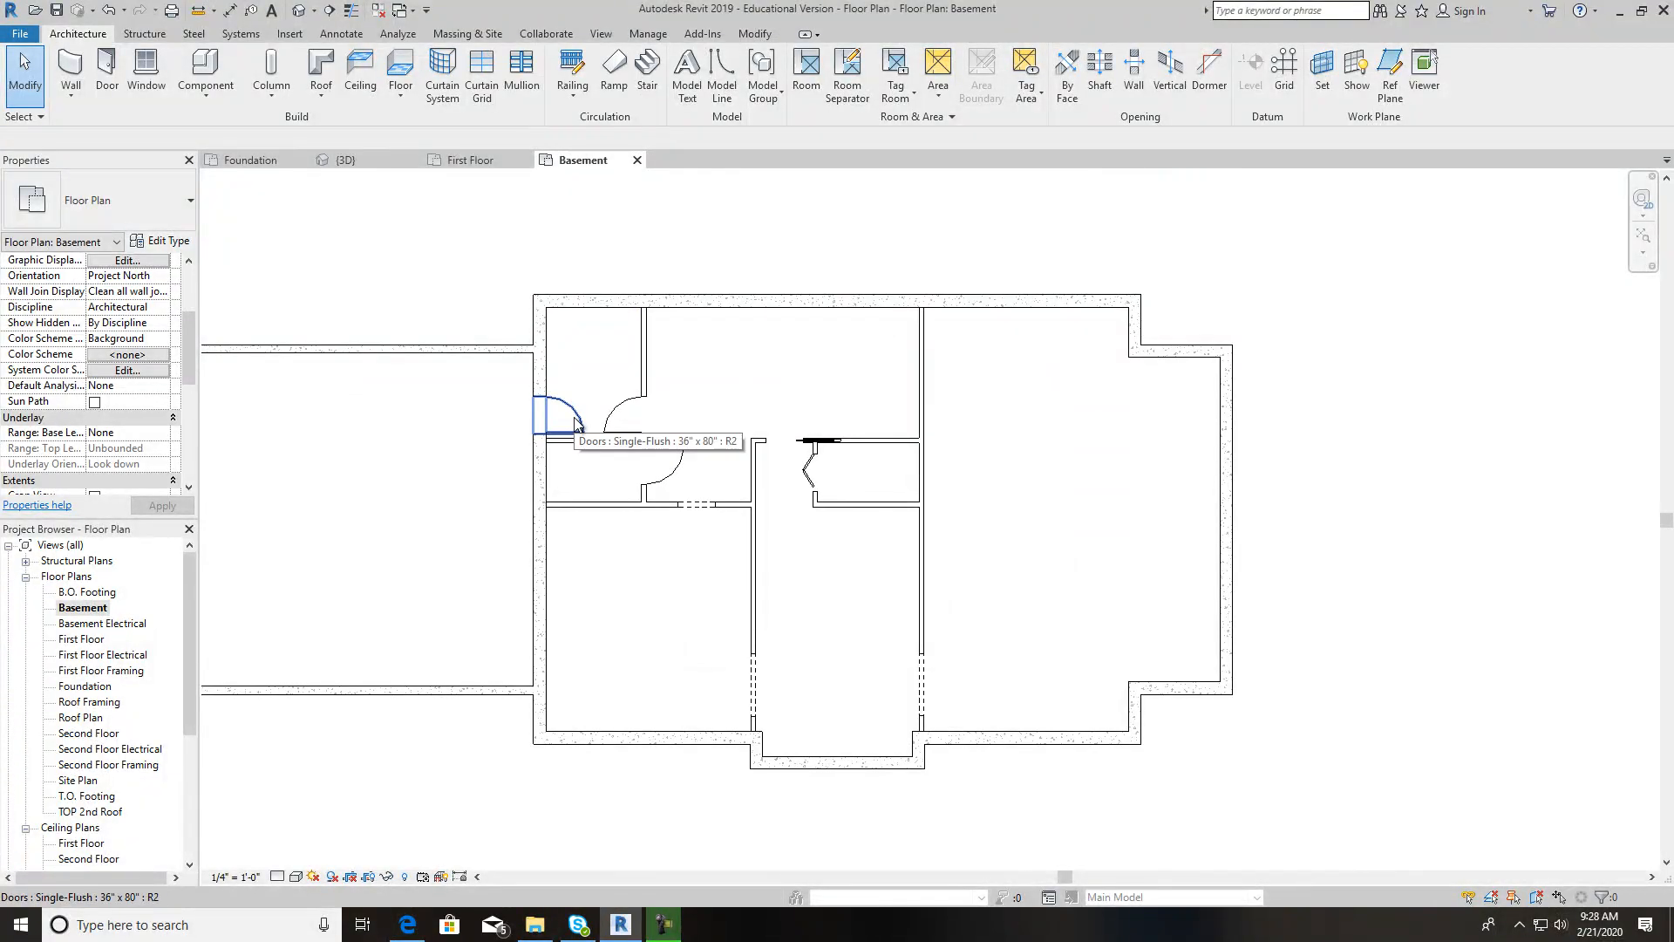
{"action": "left_click", "coordinate": [575, 423]}
{"action": "key", "text": "Delete"}
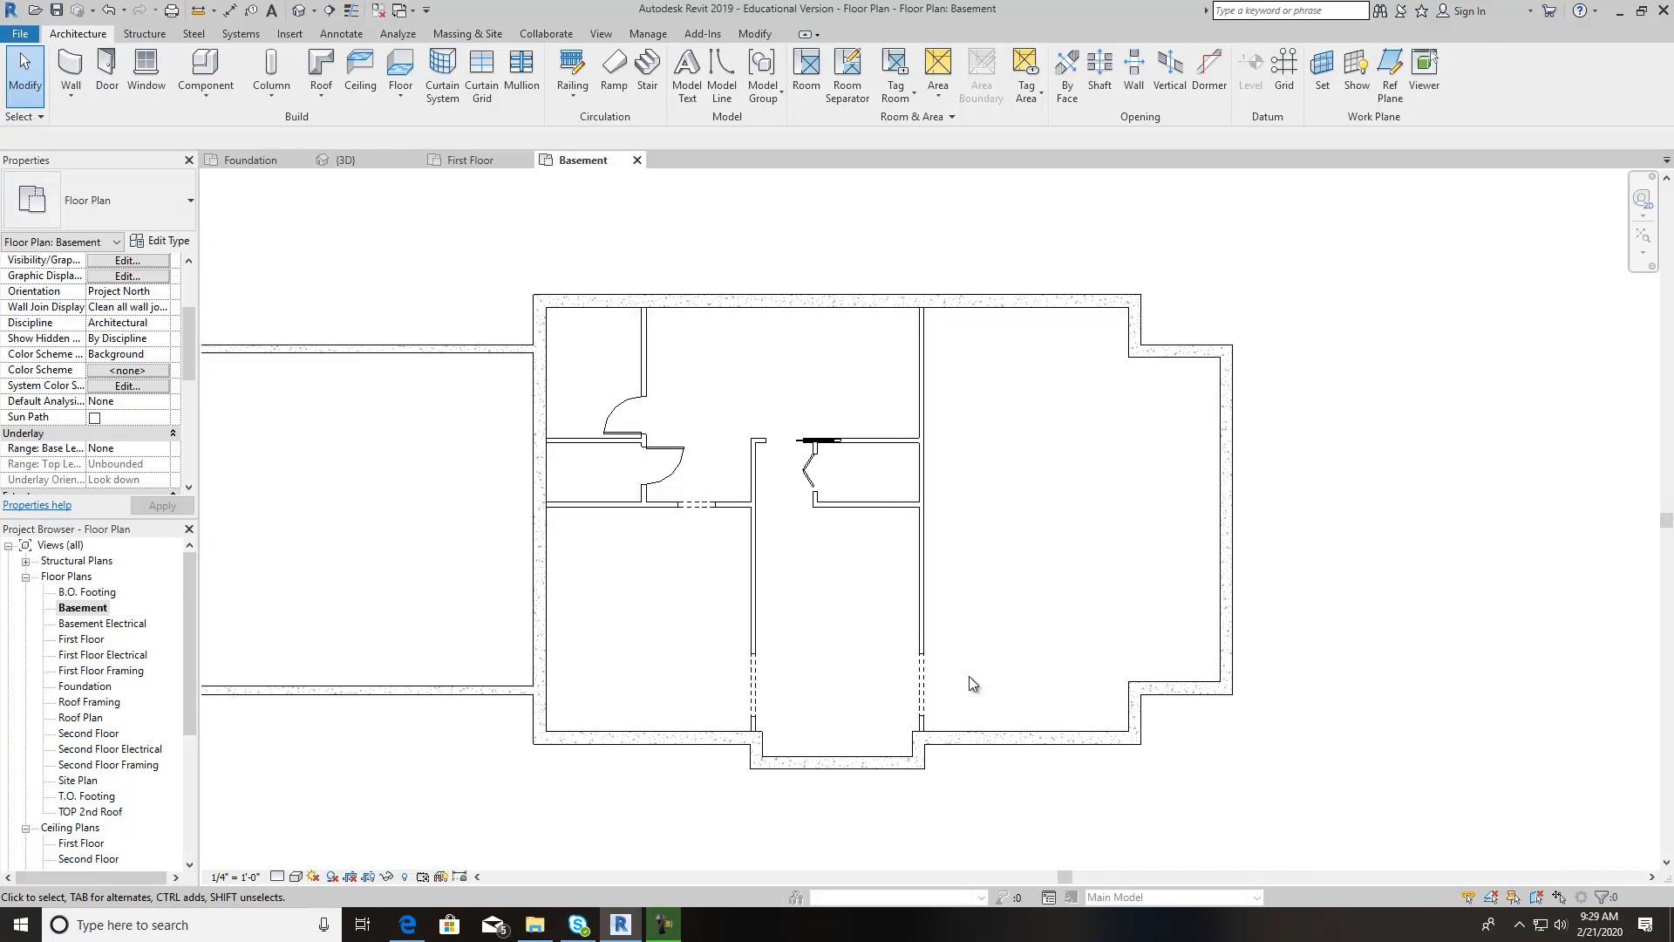
In the First Floor plan, delete the detail circle and its text note 7 below the cased opening
{"action": "double_click", "coordinate": [85, 640]}
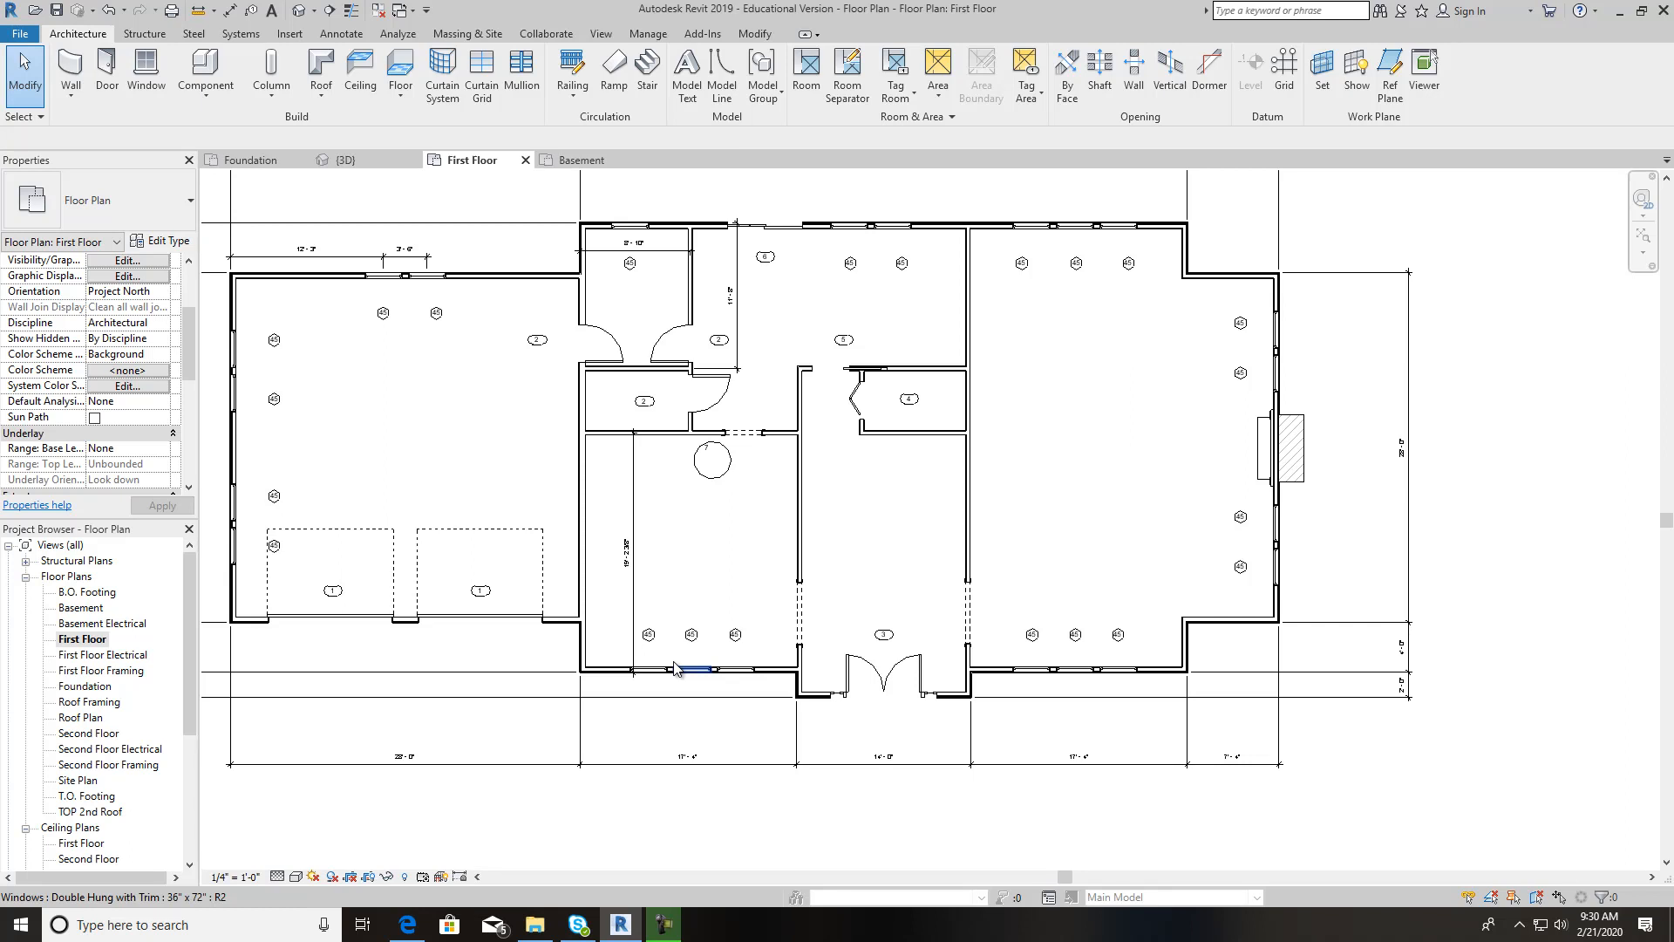
{"action": "scroll", "coordinate": [696, 461], "scroll_direction": "up", "scroll_amount": 3}
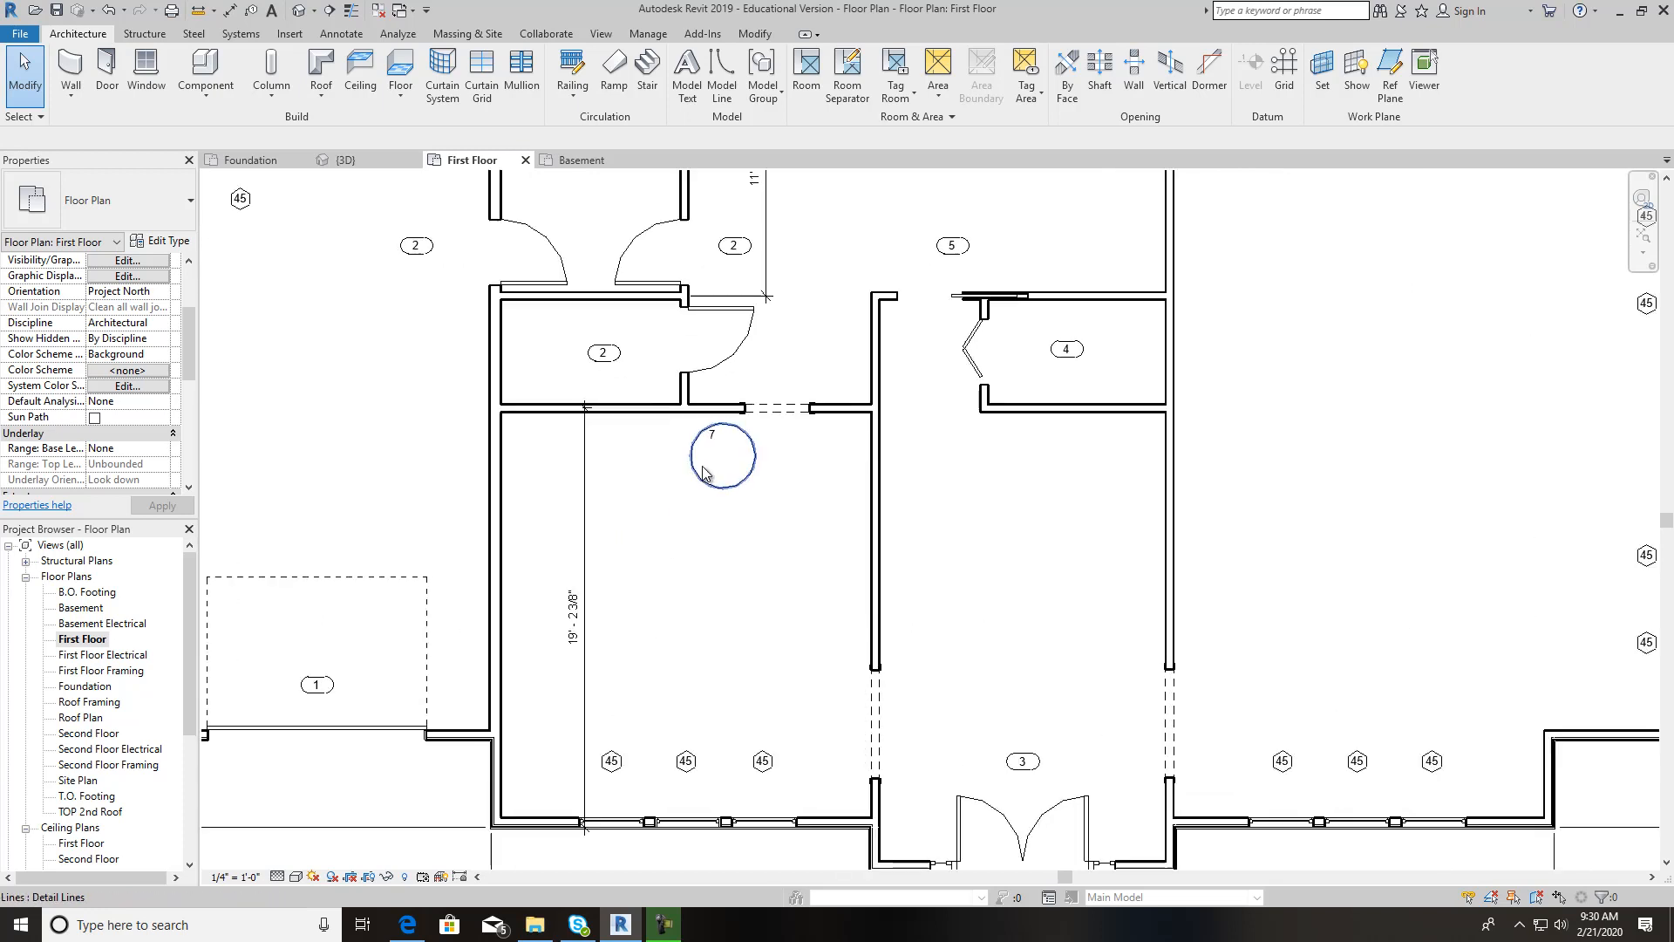
{"action": "left_click", "coordinate": [752, 480]}
{"action": "key", "text": "Delete"}
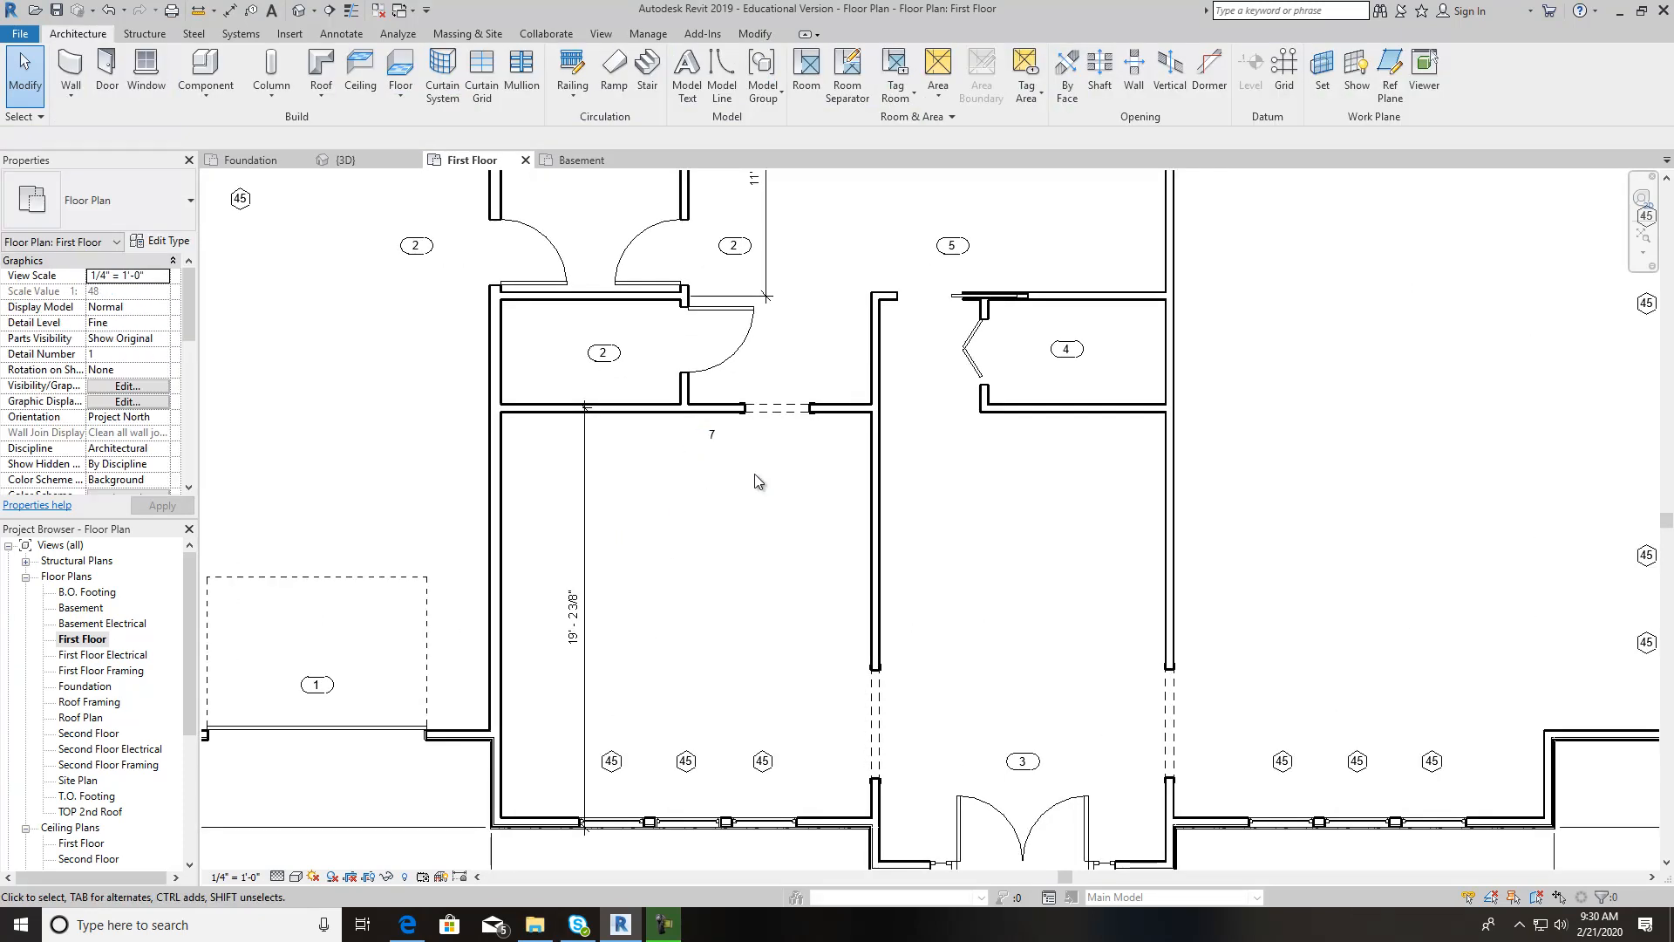
{"action": "left_click", "coordinate": [713, 433]}
{"action": "key", "text": "Delete"}
{"action": "scroll", "coordinate": [984, 493], "scroll_direction": "down", "scroll_amount": 1}
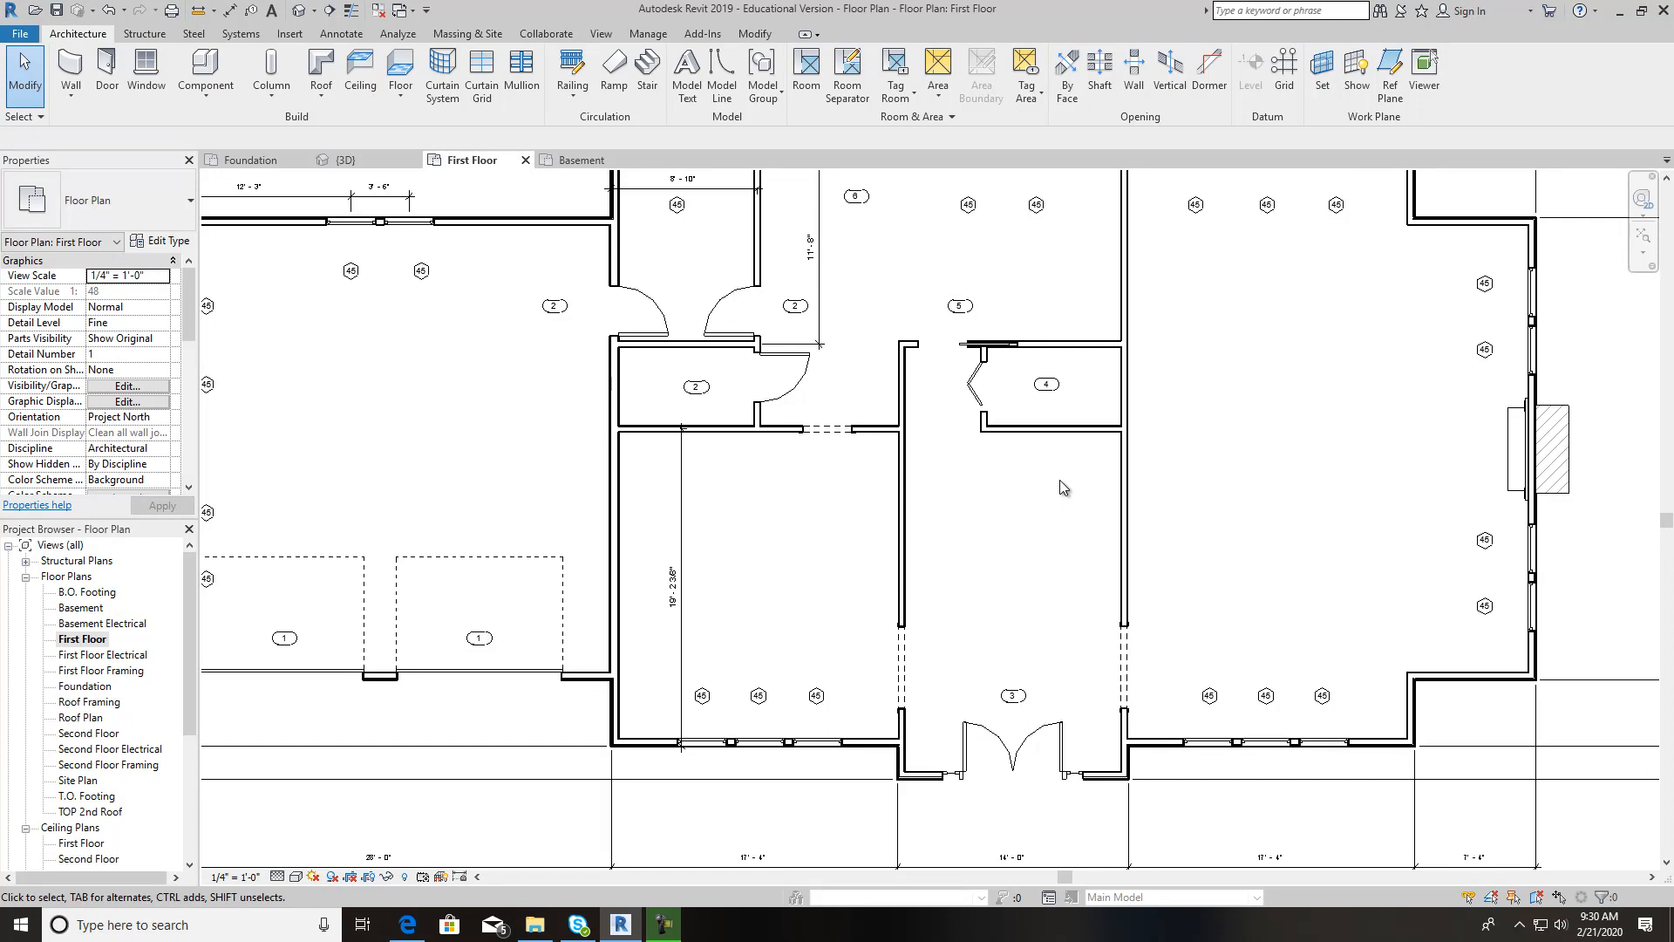
In the First Floor plan, draw a vertical detail line 9' - 5" long from the closet's lower wall toward the front entry
{"action": "scroll", "coordinate": [1061, 474], "scroll_direction": "up", "scroll_amount": 3}
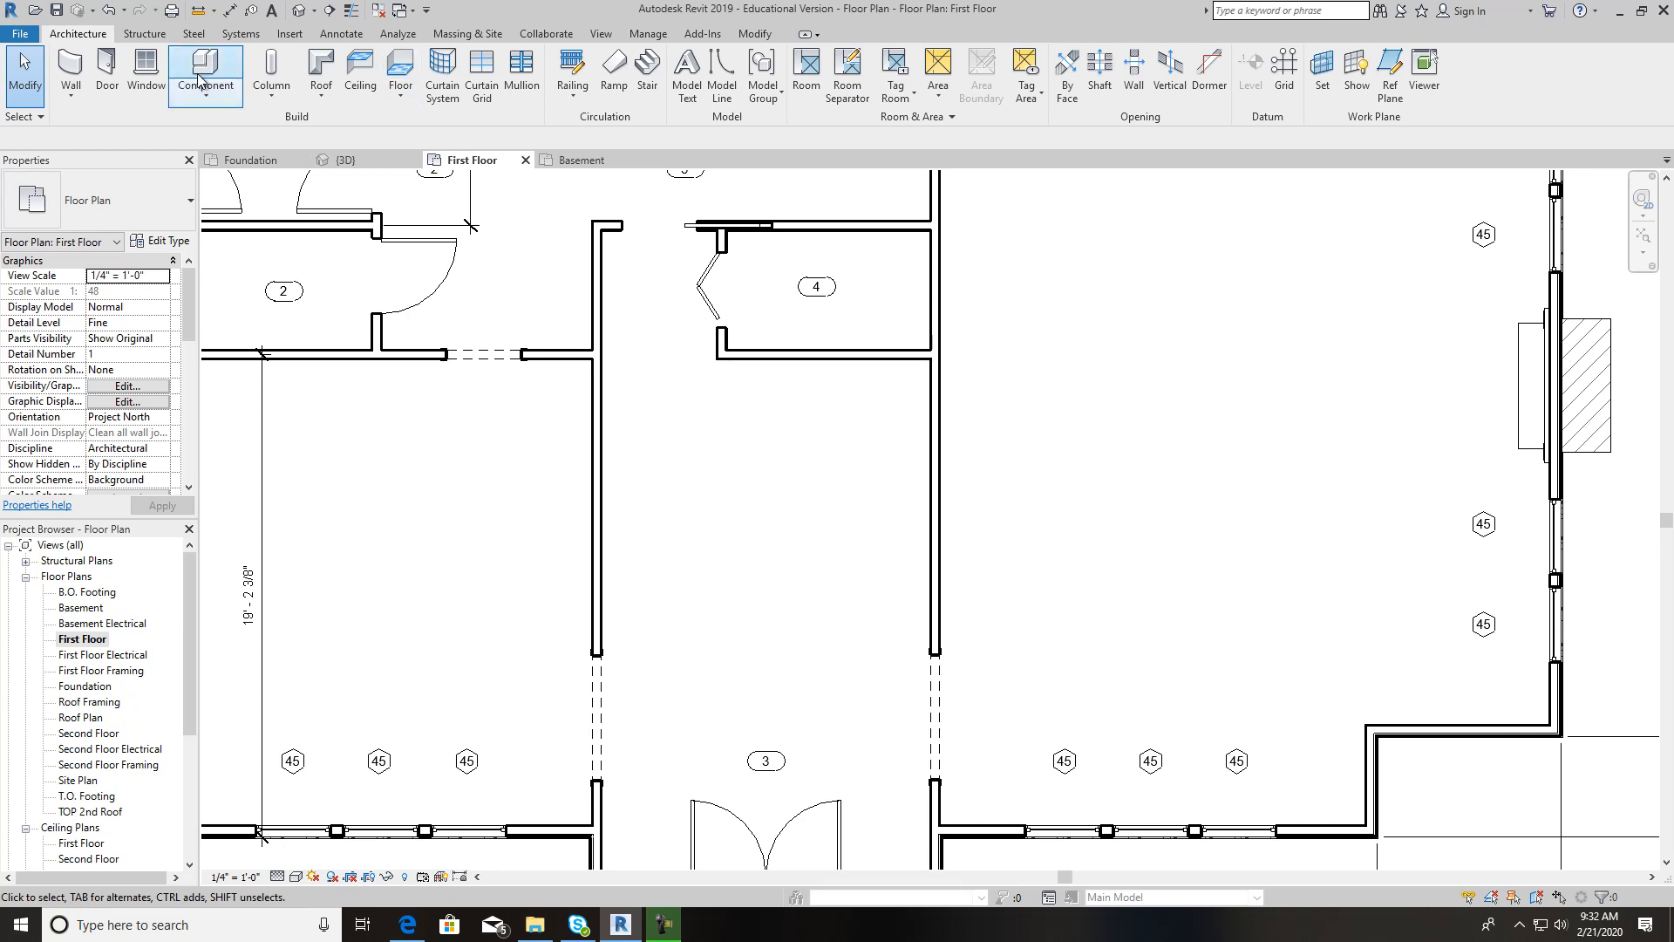
{"action": "left_click", "coordinate": [341, 35]}
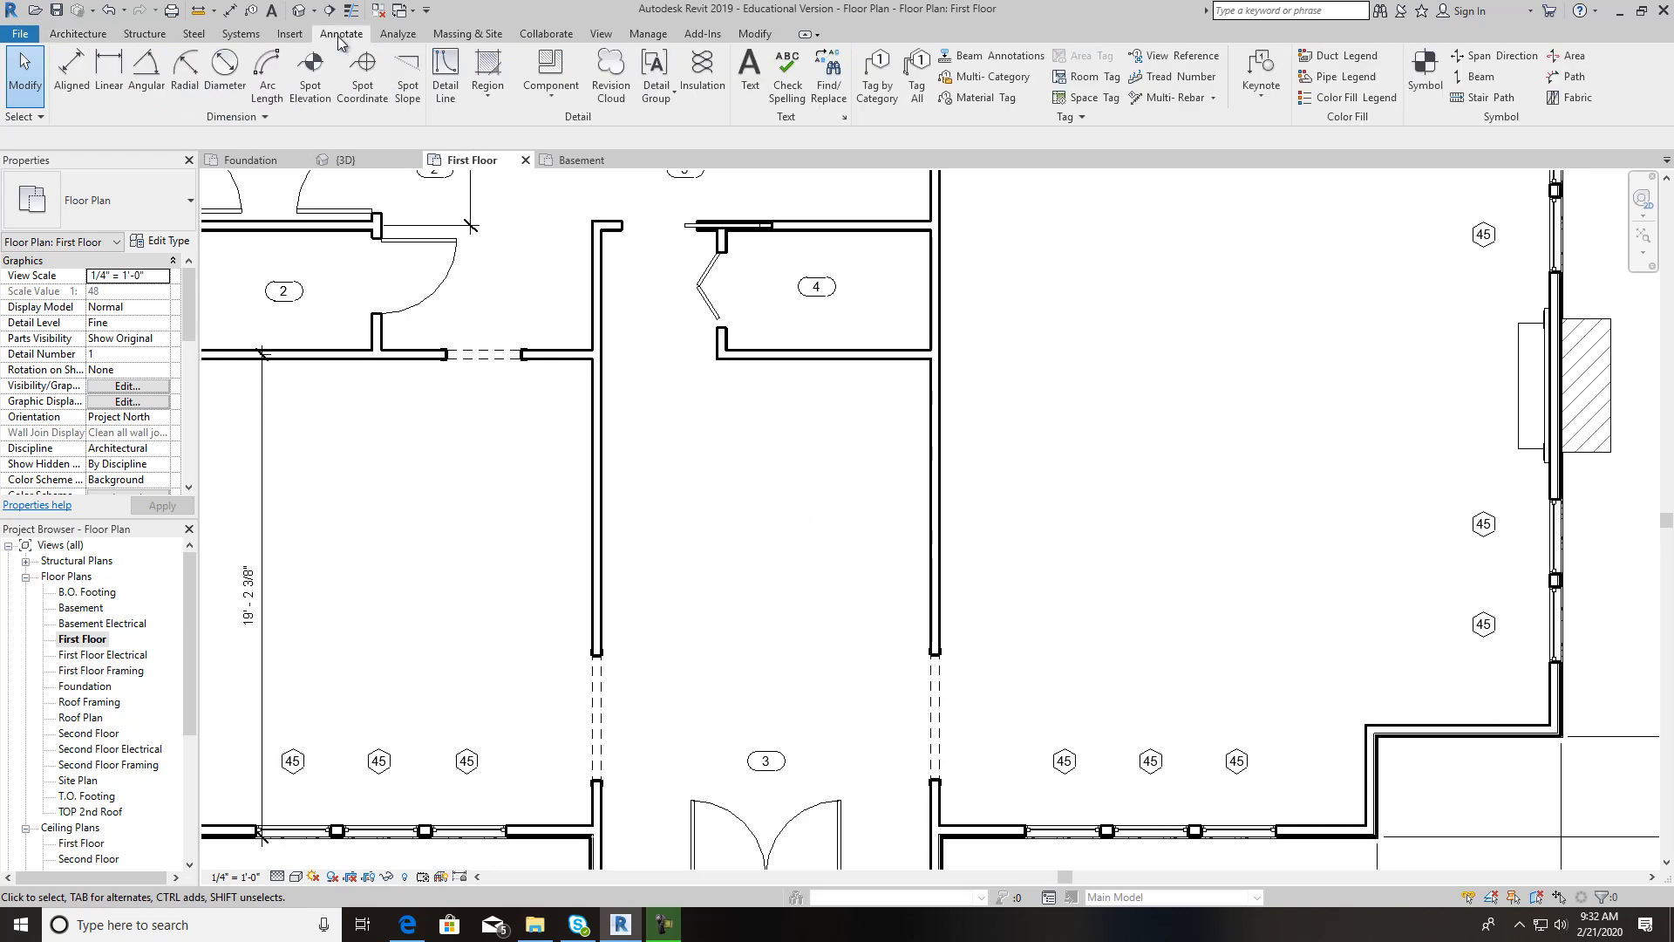
{"action": "left_click", "coordinate": [446, 78]}
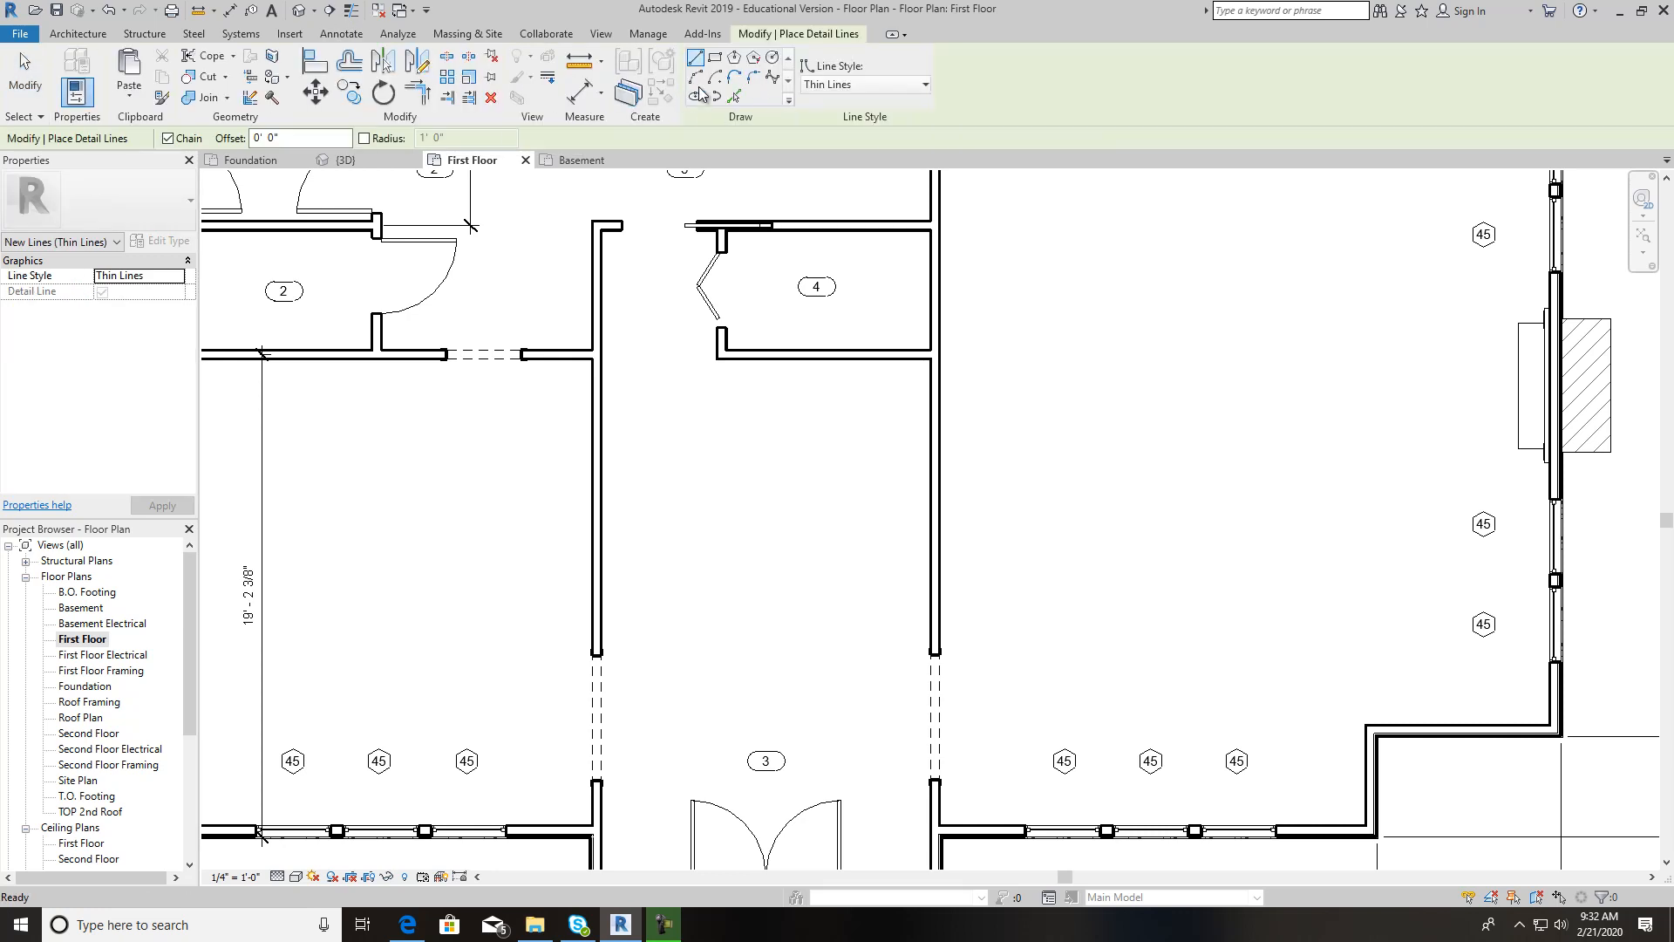
{"action": "left_click", "coordinate": [770, 361]}
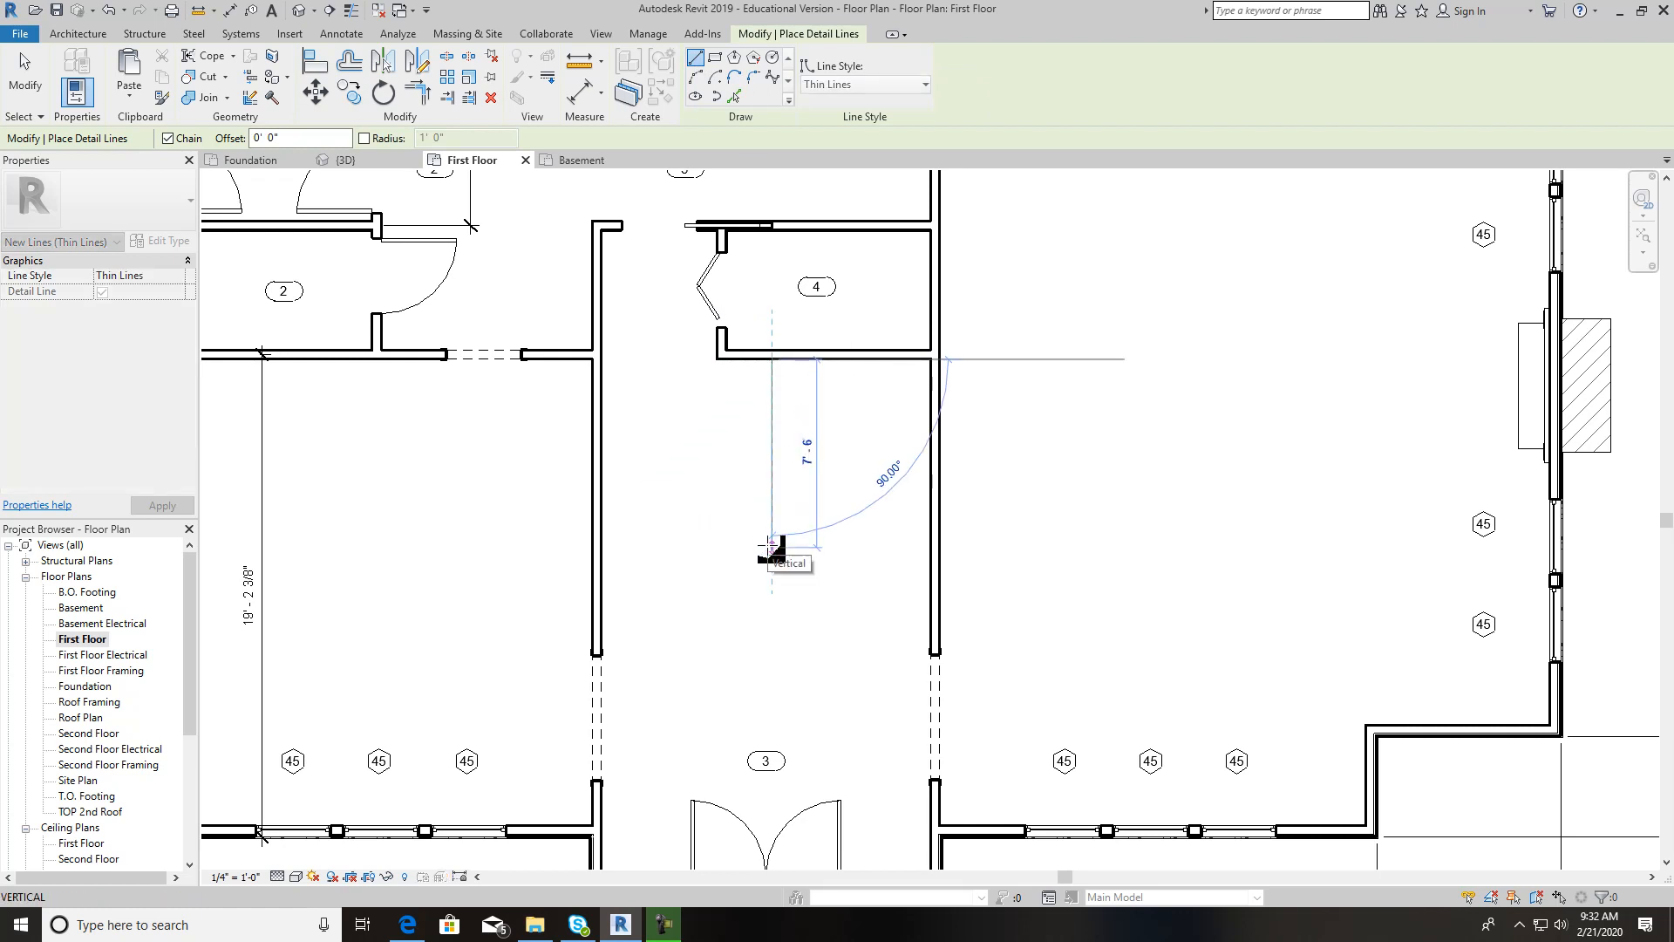
{"action": "type", "text": "9 5"}
{"action": "key", "text": "Return"}
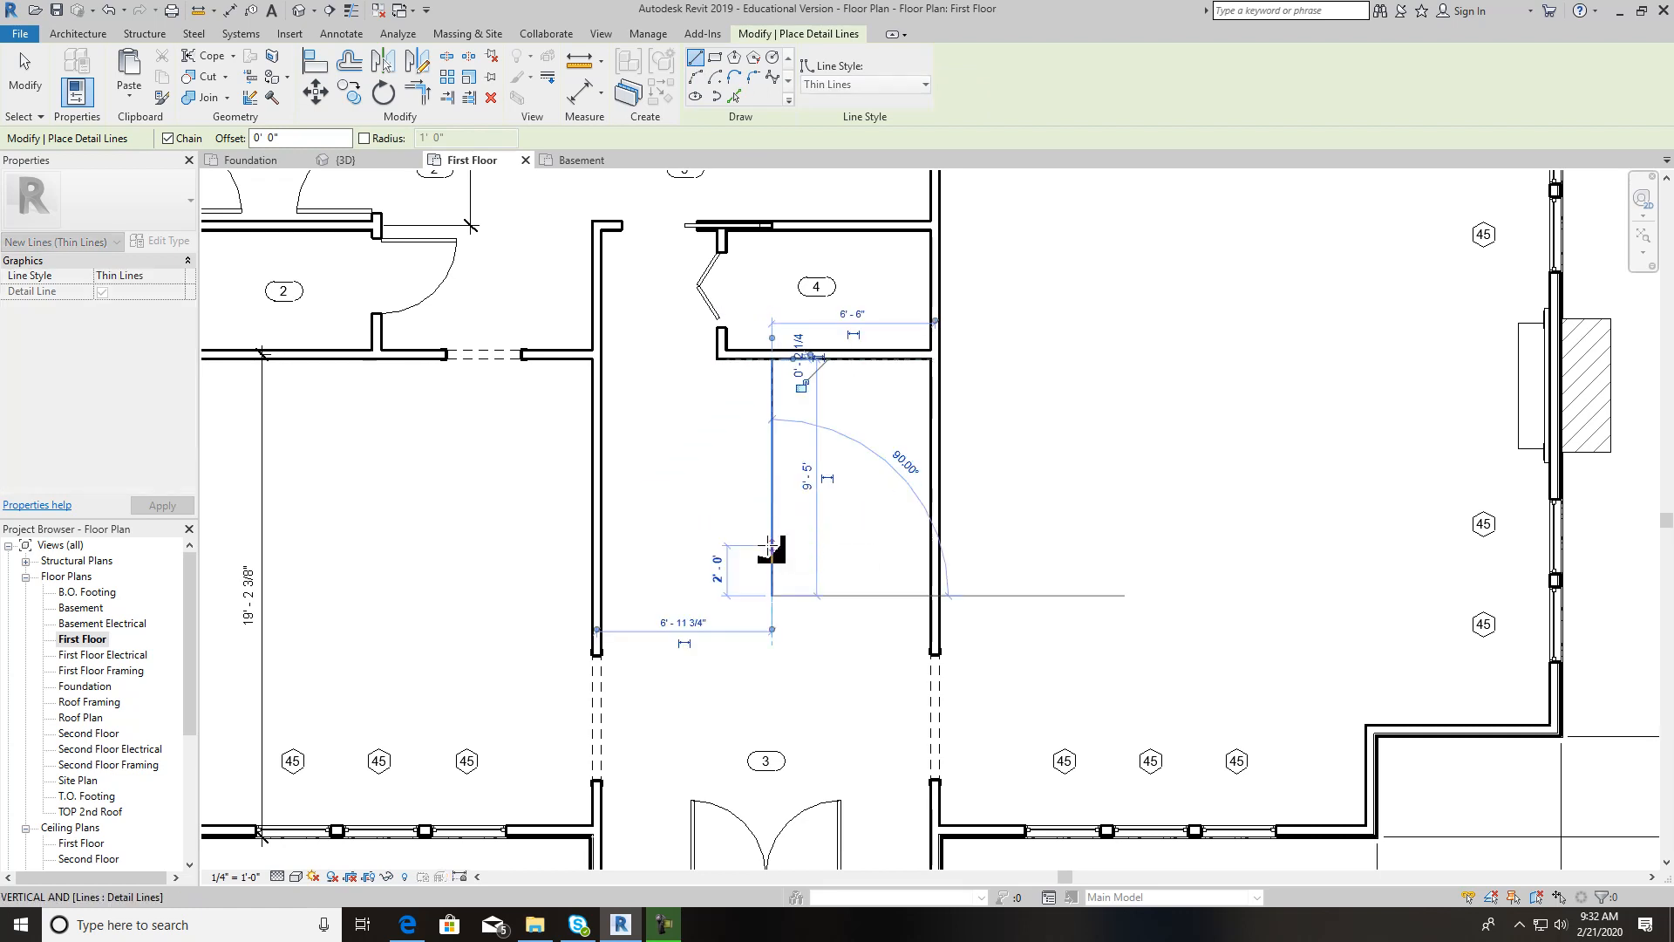
{"action": "key", "text": "Escape"}
{"action": "key", "text": "Escape"}
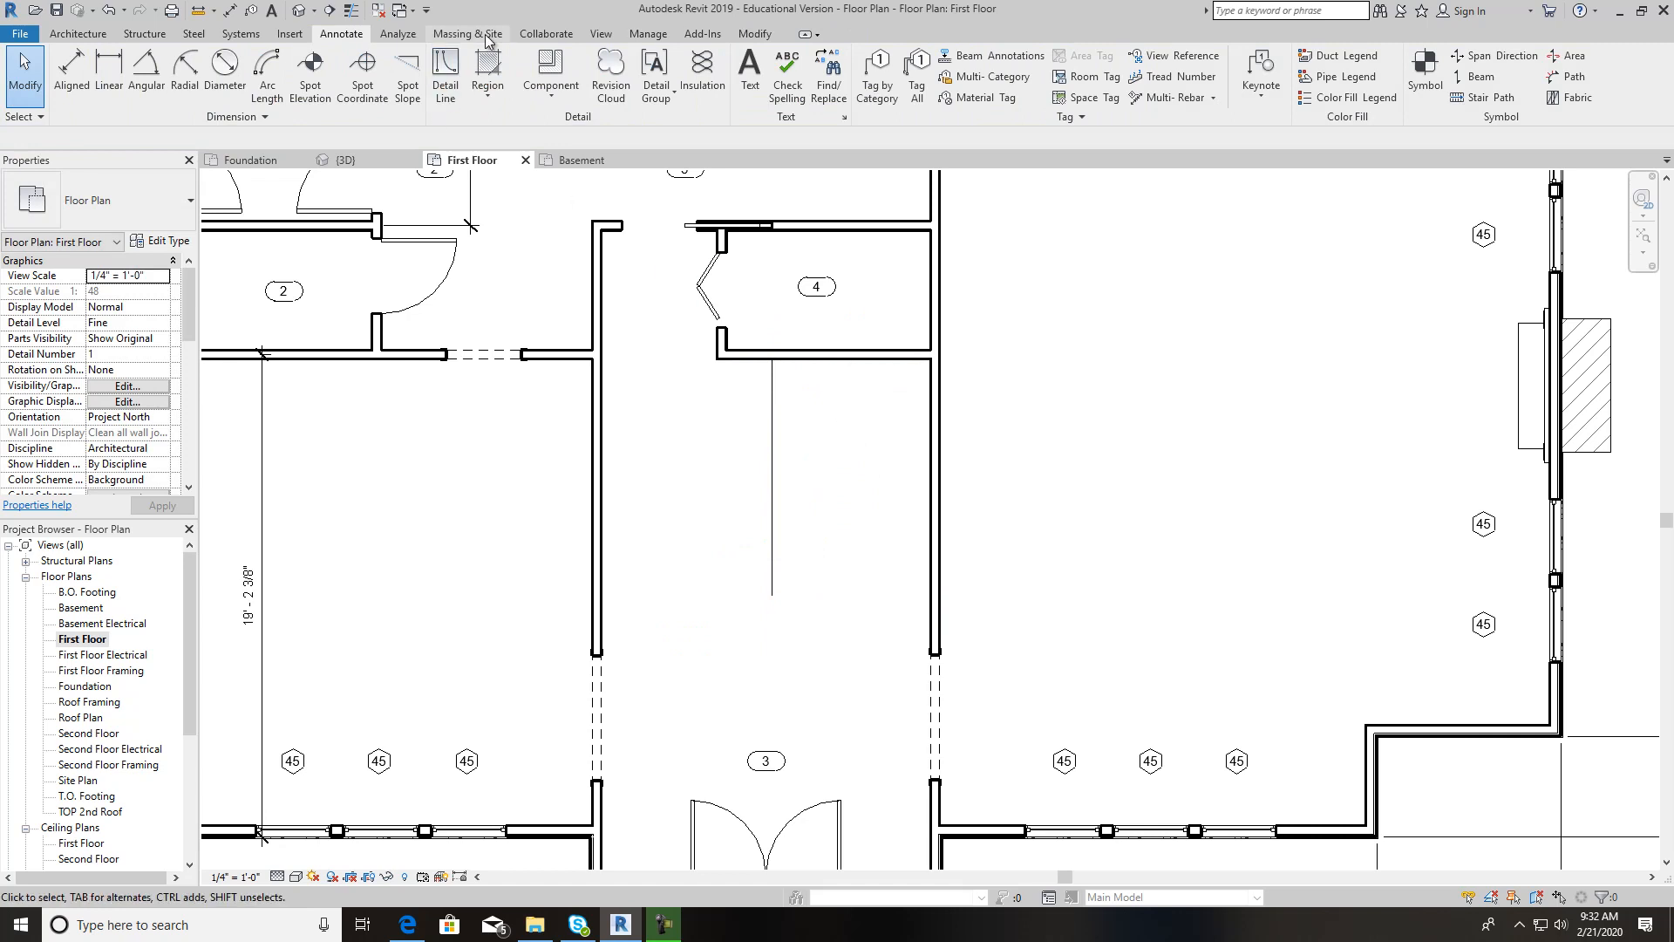
Add an aligned dimension between the new detail line and the hall wall on the chimney side
{"action": "left_click", "coordinate": [72, 74]}
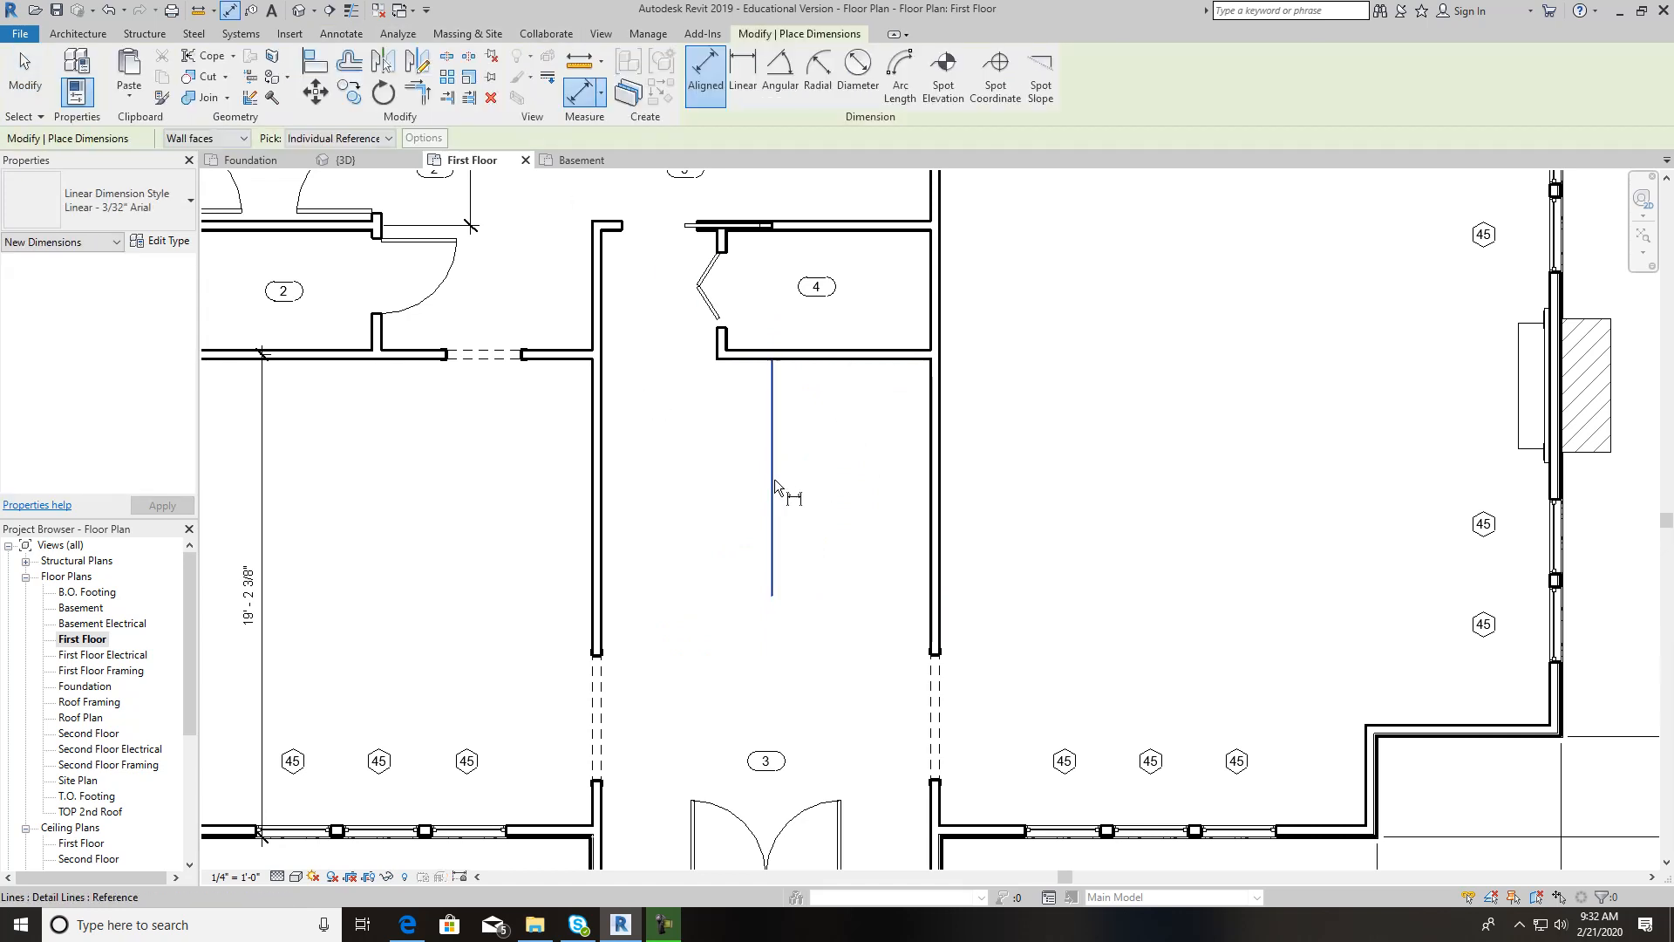
{"action": "left_click", "coordinate": [929, 476]}
{"action": "left_click", "coordinate": [864, 531]}
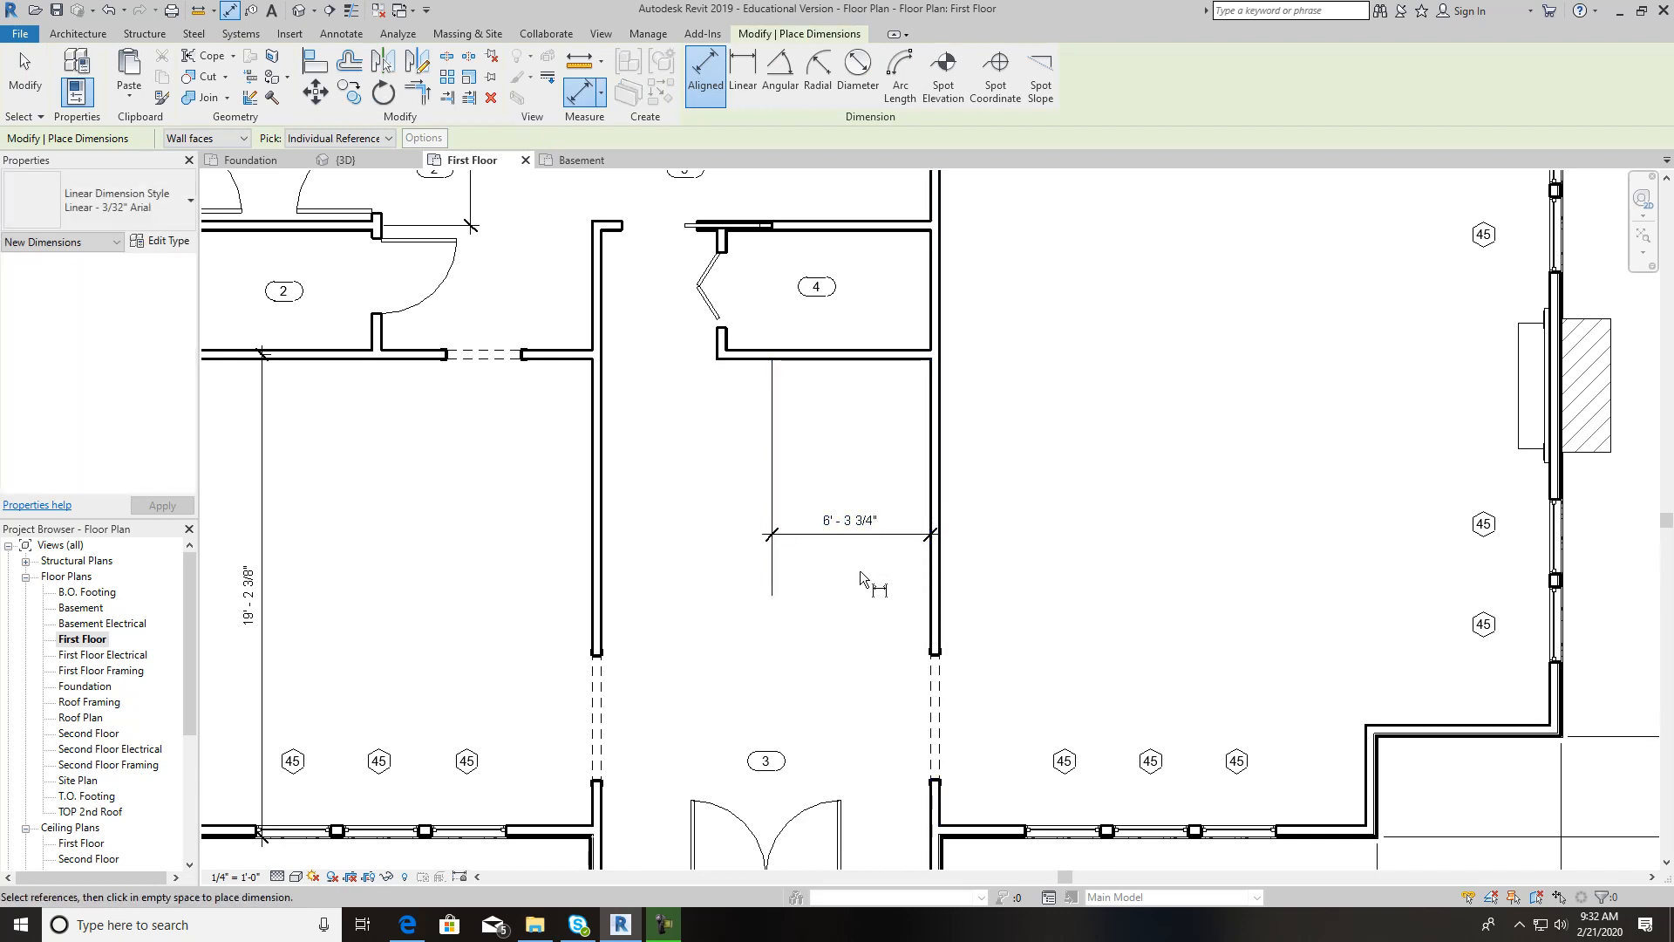
{"action": "key", "text": "Escape"}
{"action": "key", "text": "Escape"}
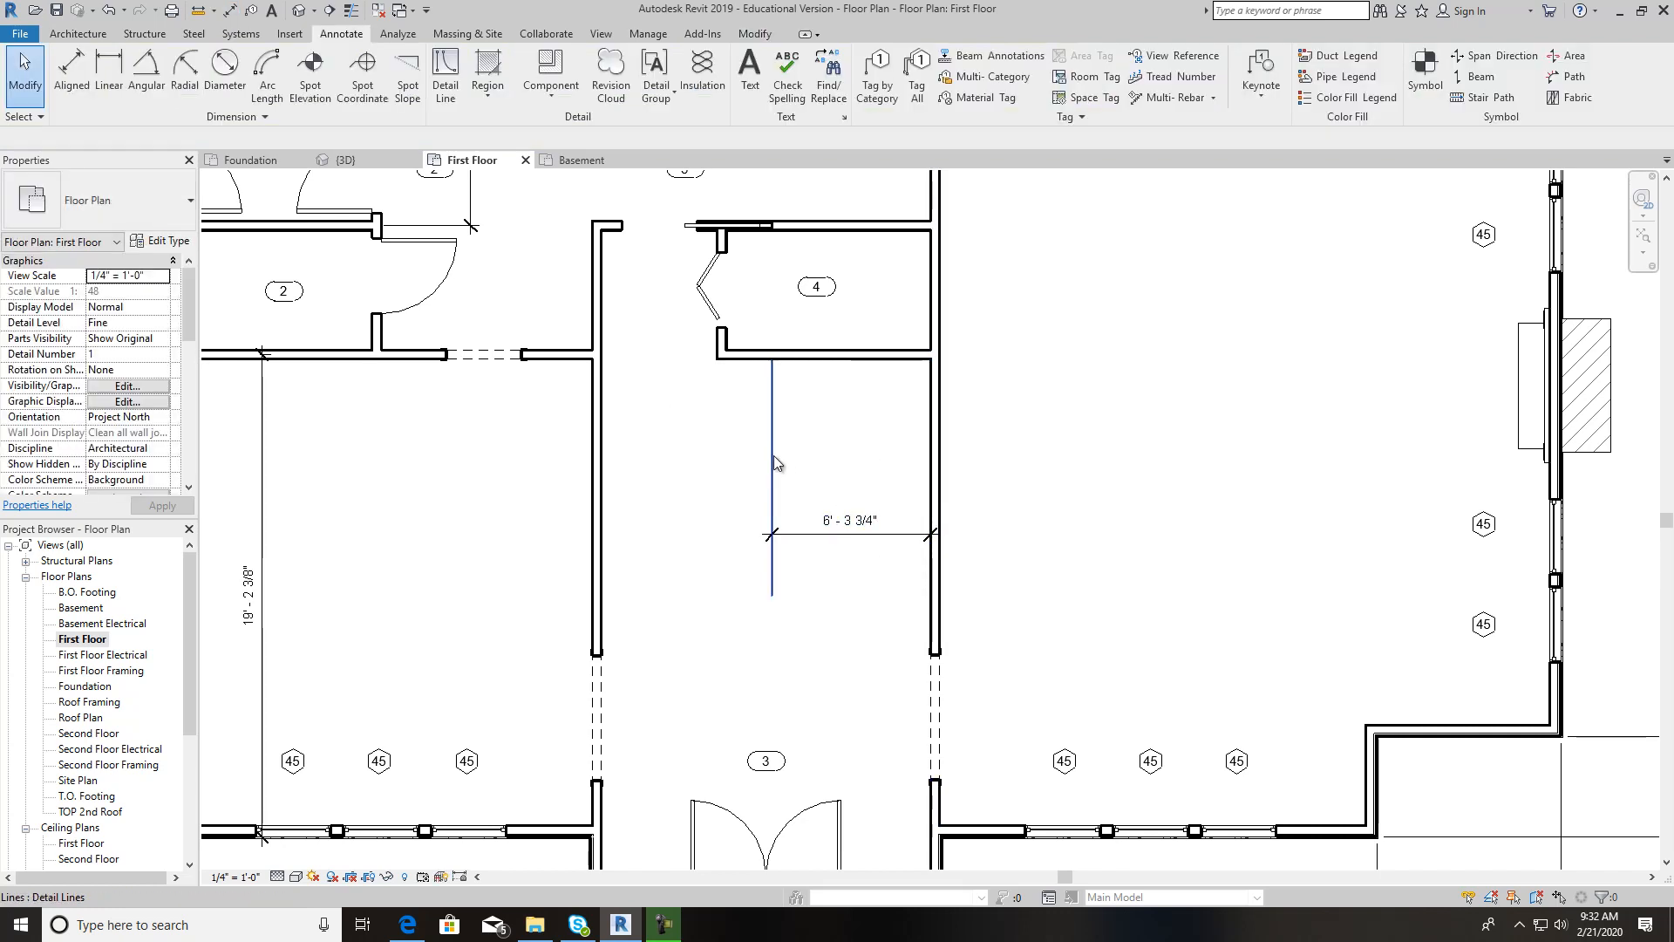
Set the detail line 6' - 6" from the chimney-side hall wall and delete the dimension used to position it
{"action": "left_click", "coordinate": [773, 455]}
{"action": "left_click", "coordinate": [851, 521]}
{"action": "type", "text": "6' - 6"}
{"action": "key", "text": "Return"}
{"action": "left_click", "coordinate": [1050, 478]}
{"action": "left_click", "coordinate": [869, 534]}
{"action": "key", "text": "Delete"}
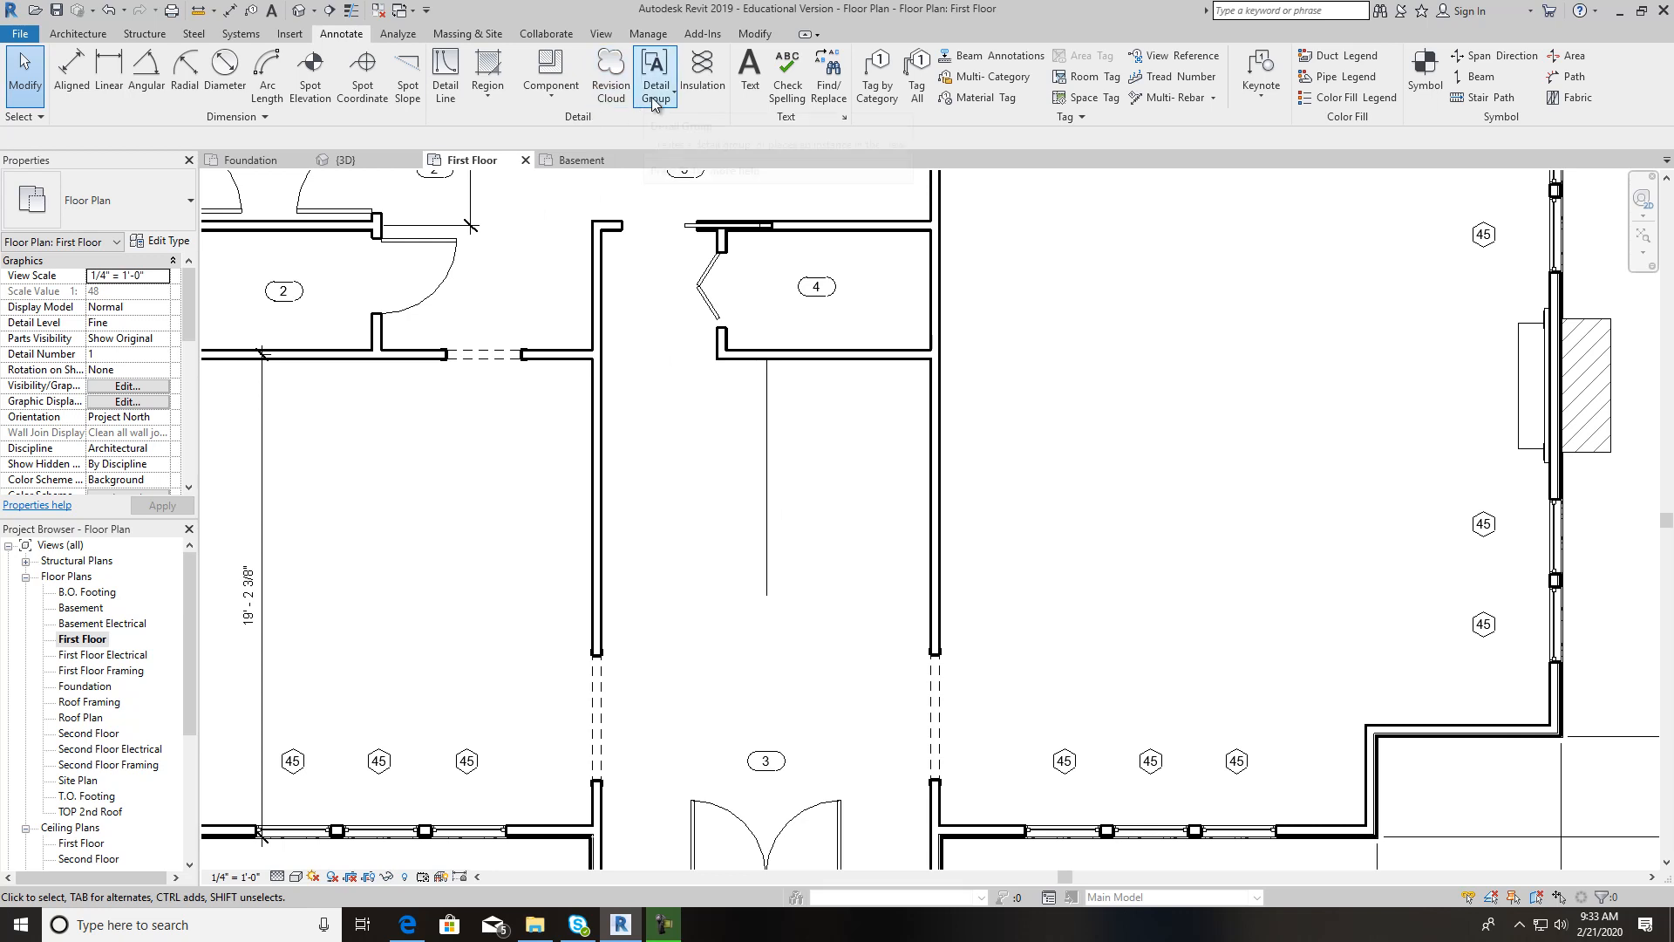
Draw the first 8-riser run of a Residential - Closed 2 Sides stair up from the detail line's lower end, with location line Run: Center
{"action": "left_click", "coordinate": [65, 35]}
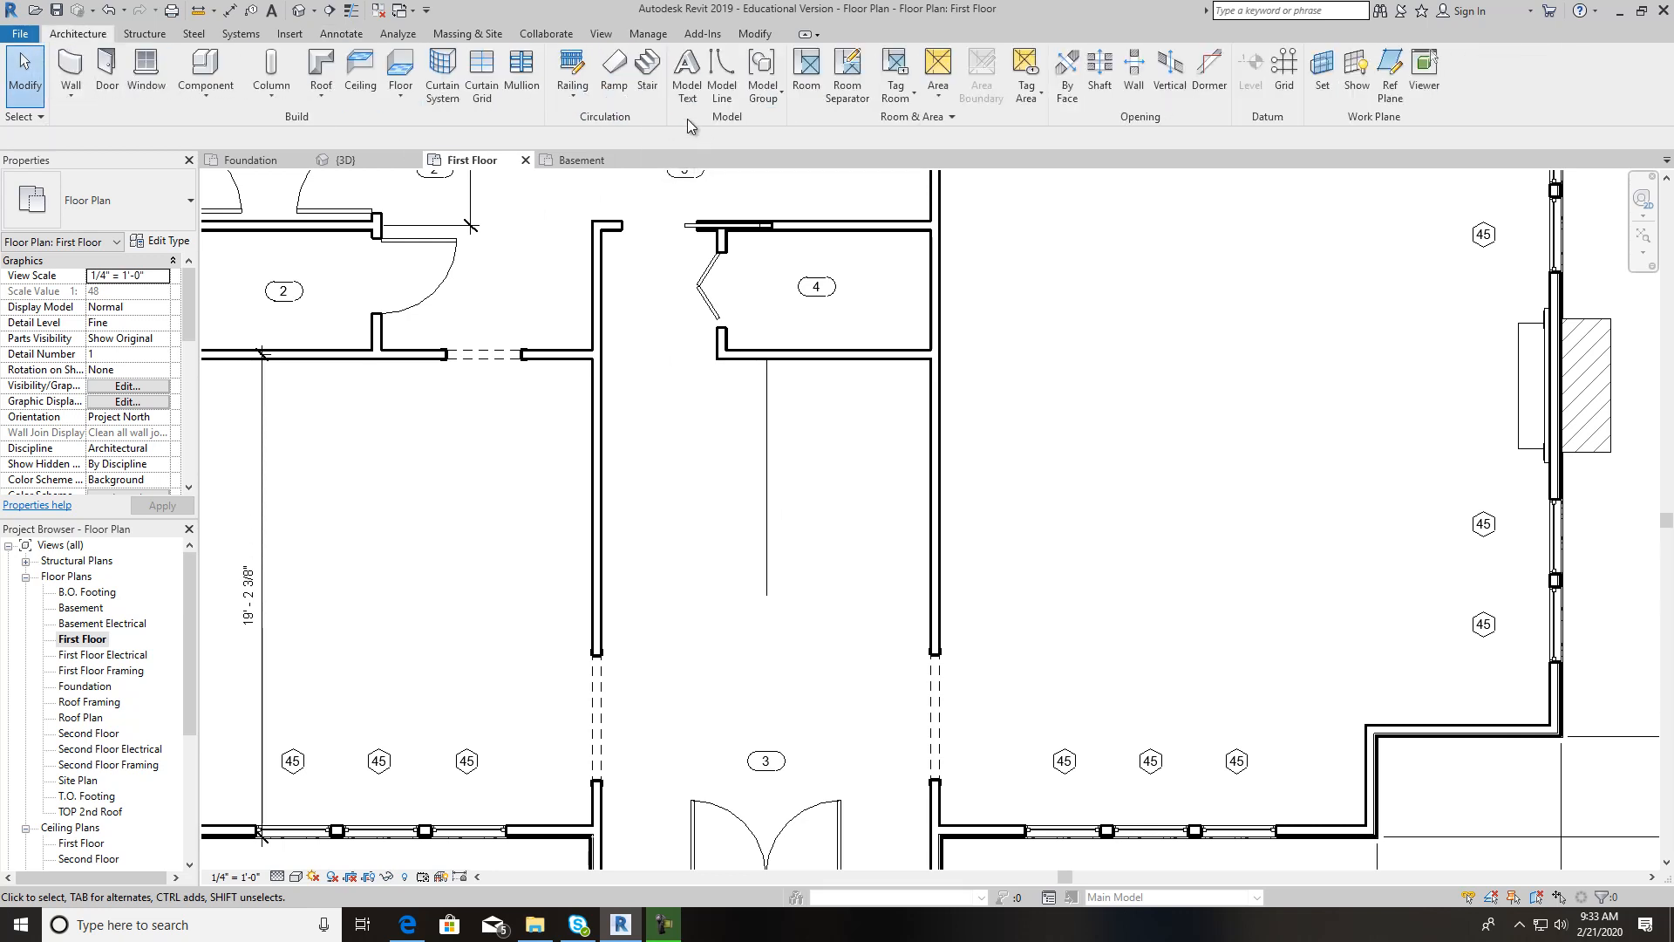
{"action": "left_click", "coordinate": [662, 96]}
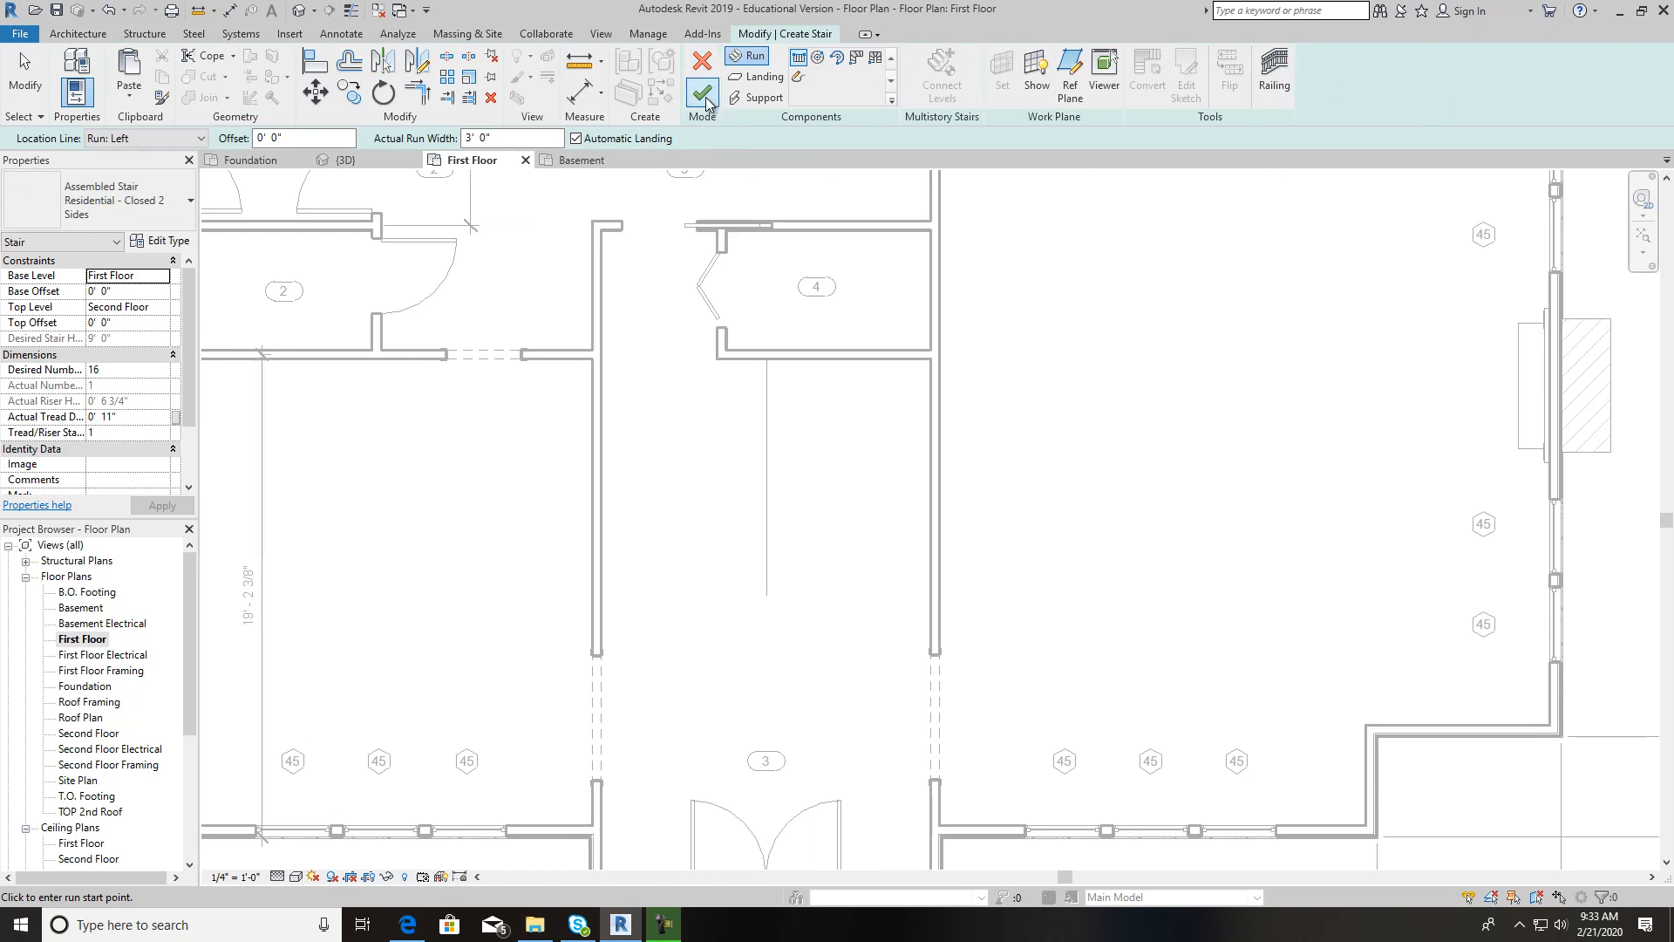
{"action": "left_click", "coordinate": [171, 223]}
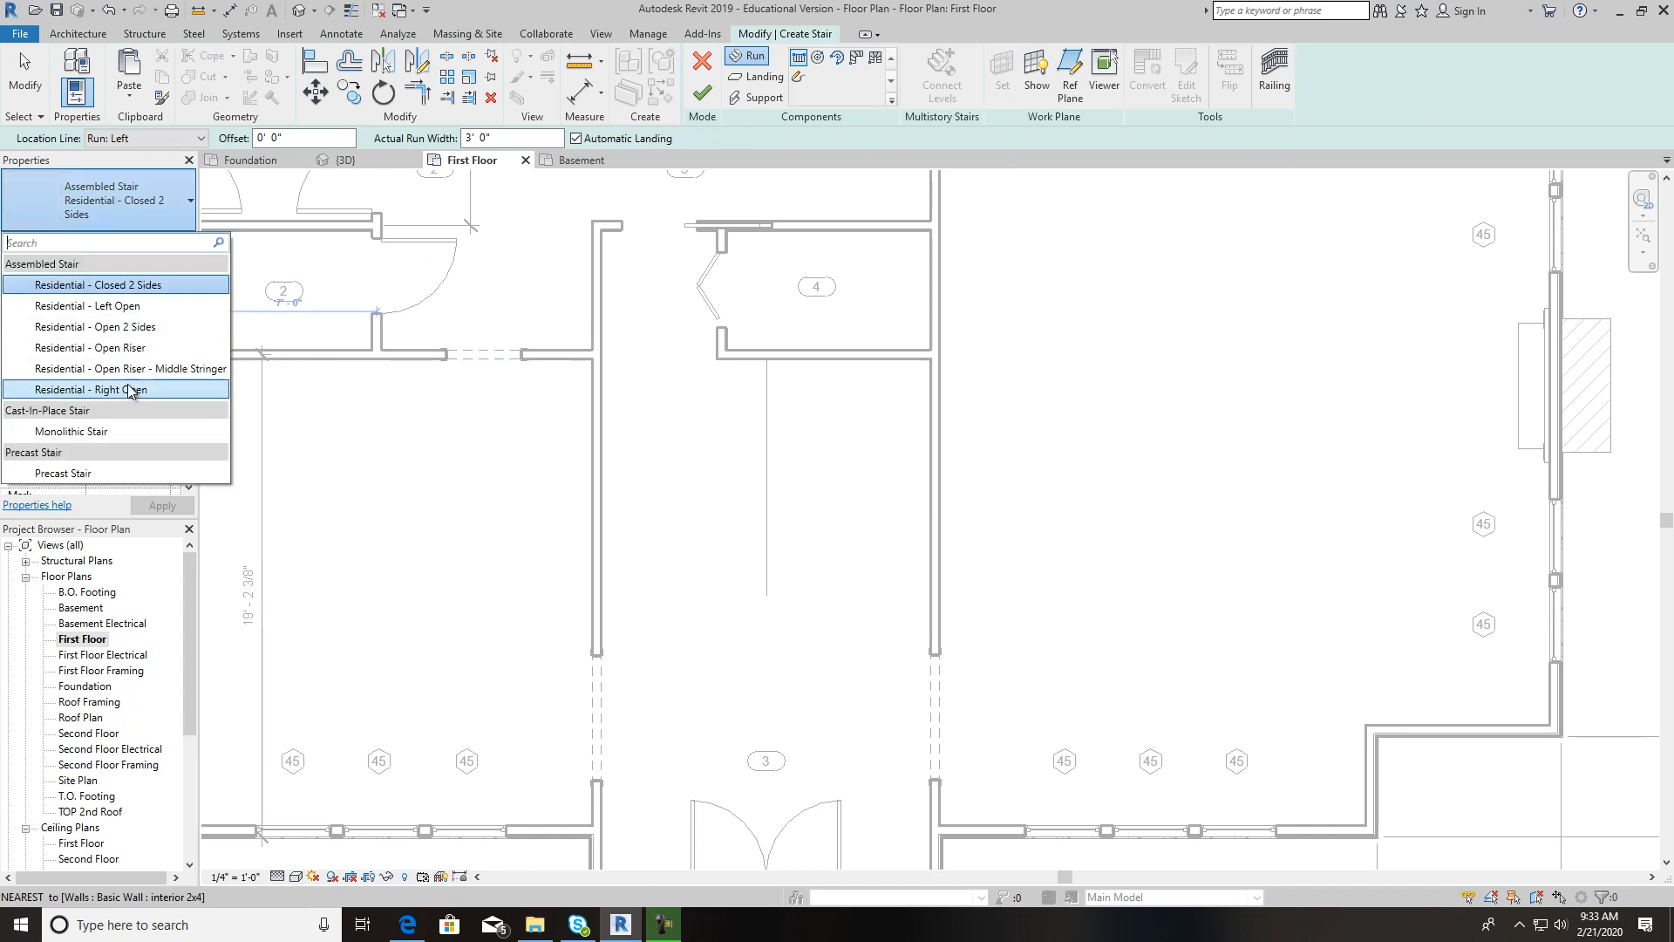
{"action": "left_click", "coordinate": [158, 285]}
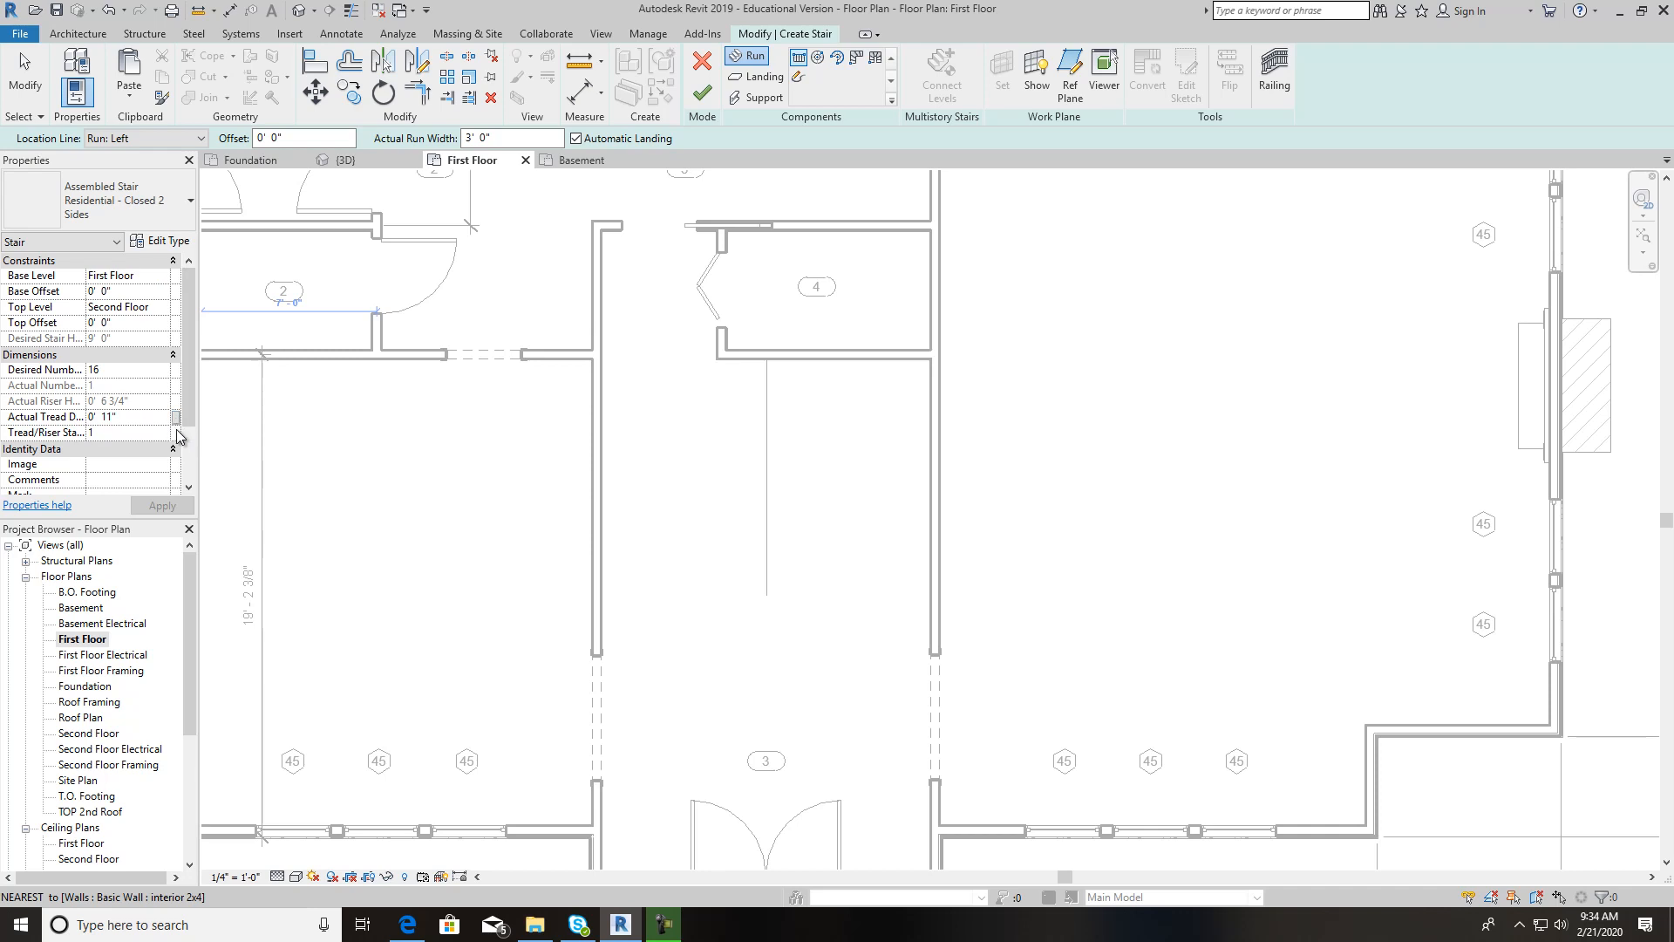
{"action": "scroll", "coordinate": [187, 428], "scroll_direction": "down", "scroll_amount": 3}
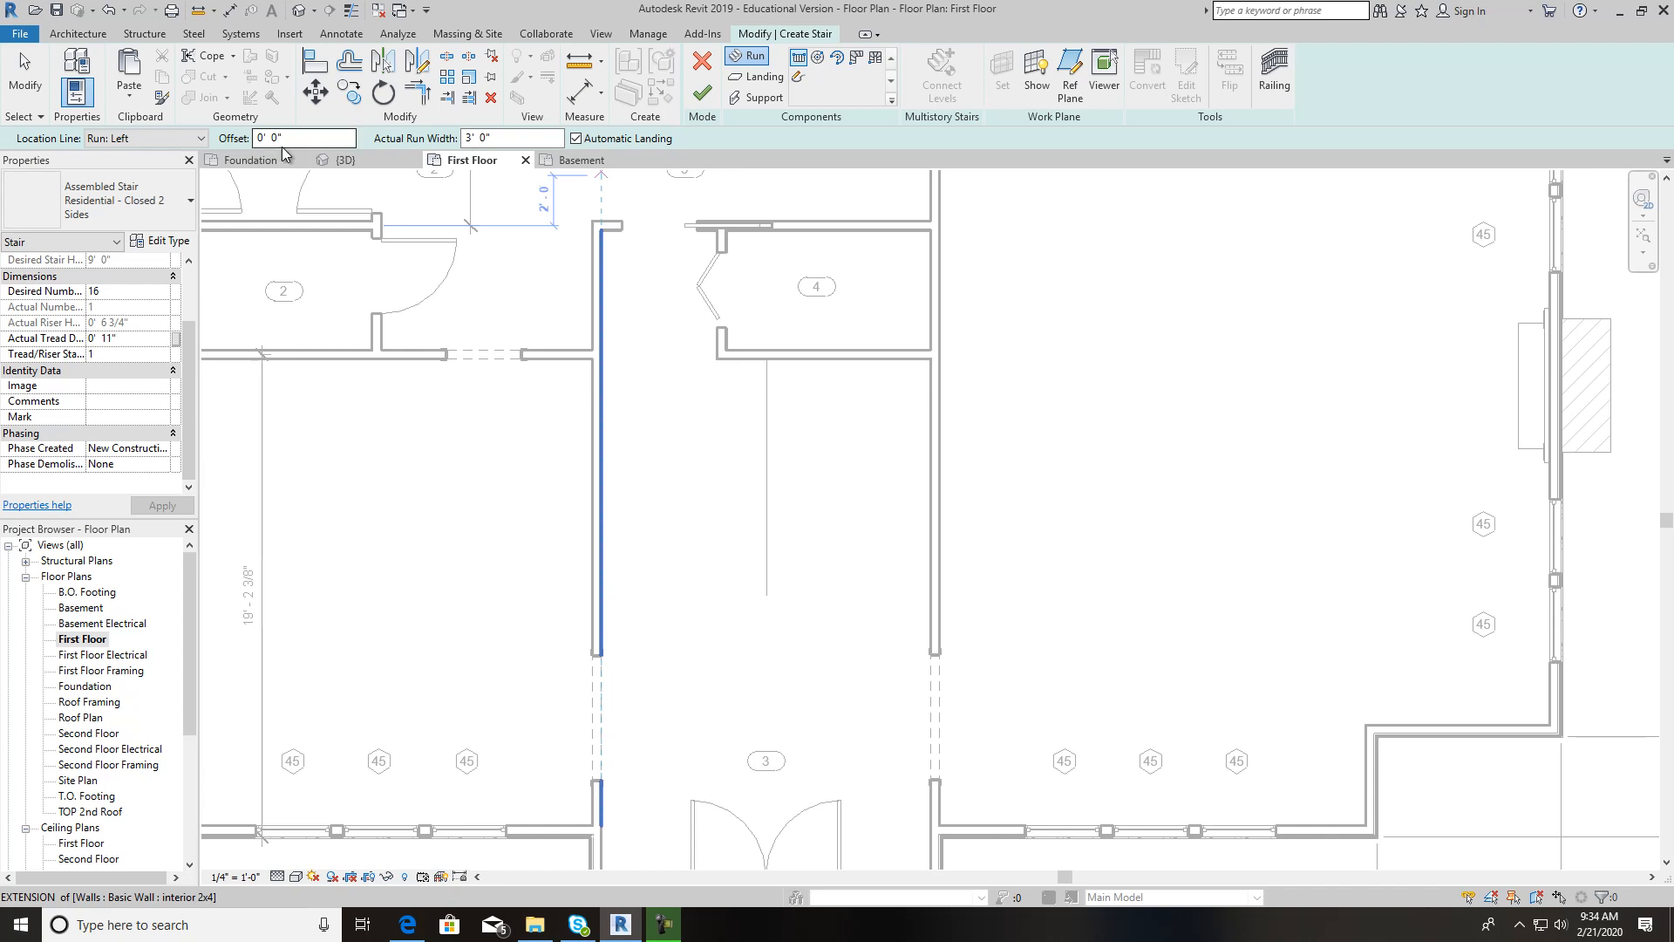
{"action": "left_click", "coordinate": [766, 597]}
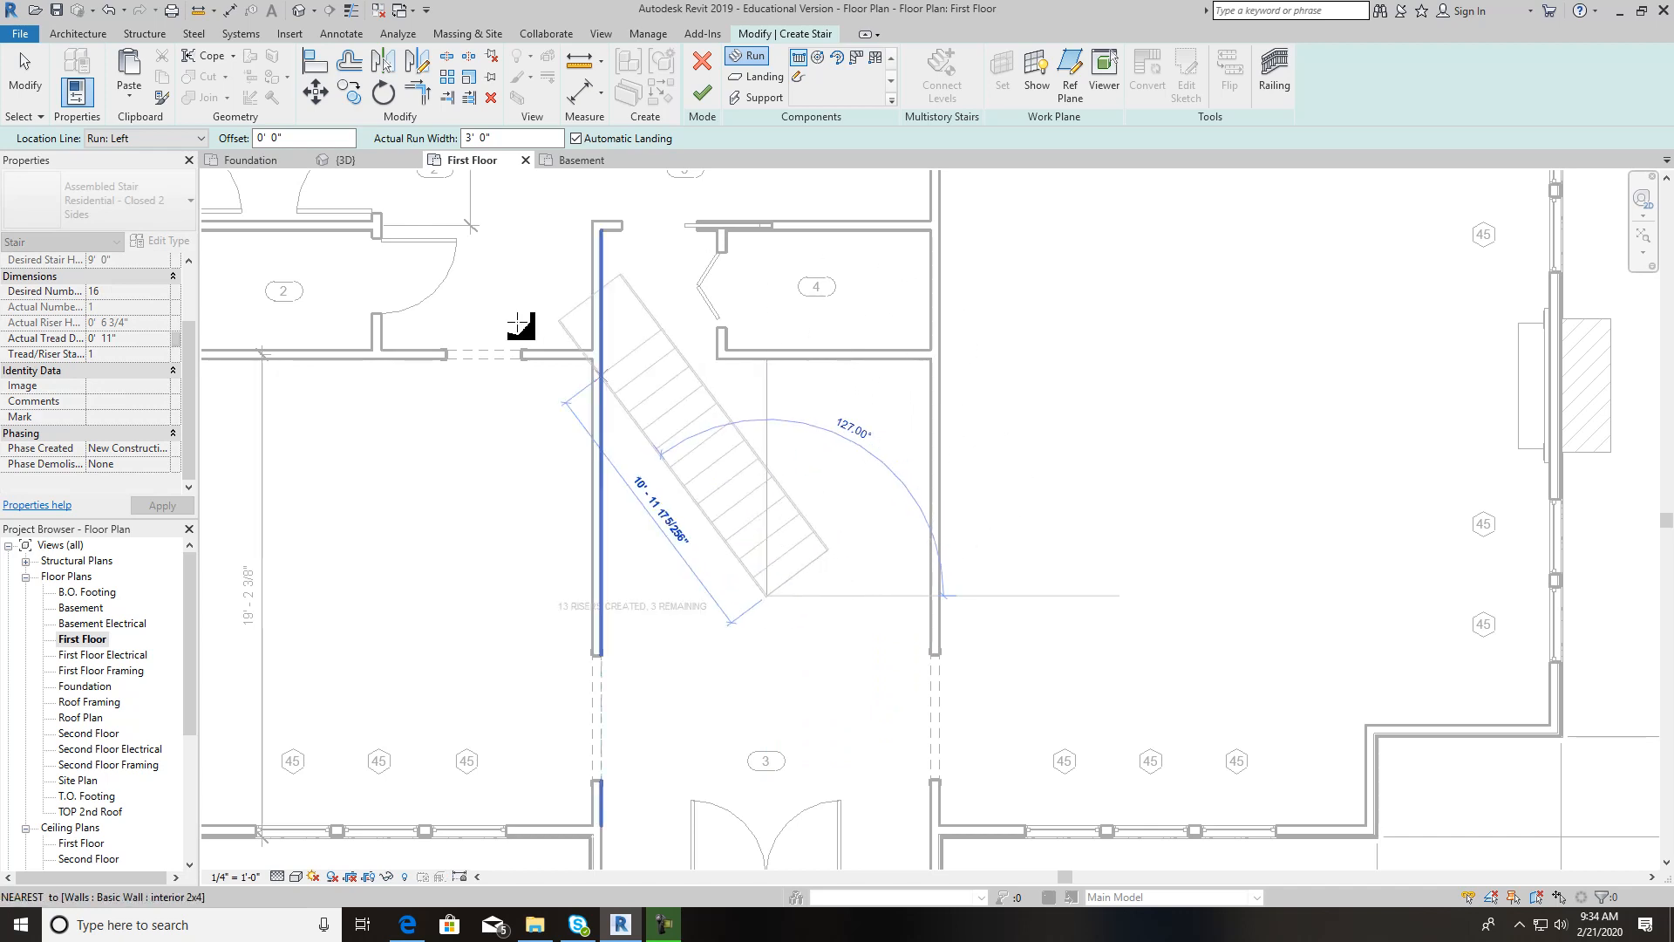
{"action": "left_click", "coordinate": [183, 144]}
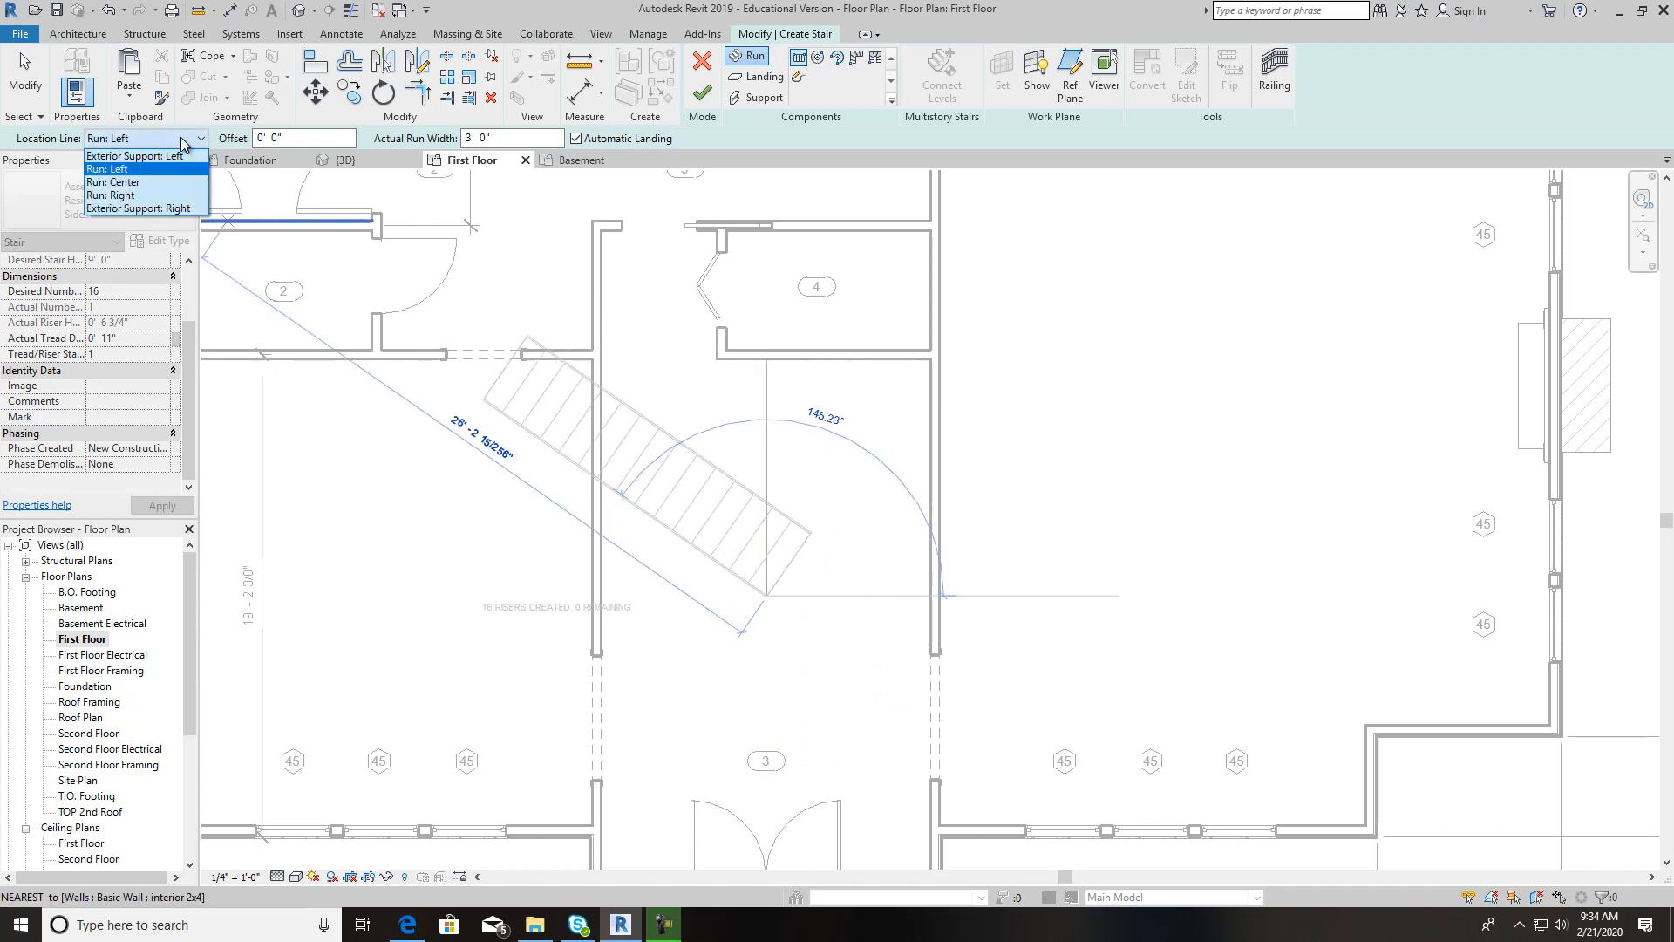
{"action": "left_click", "coordinate": [144, 187]}
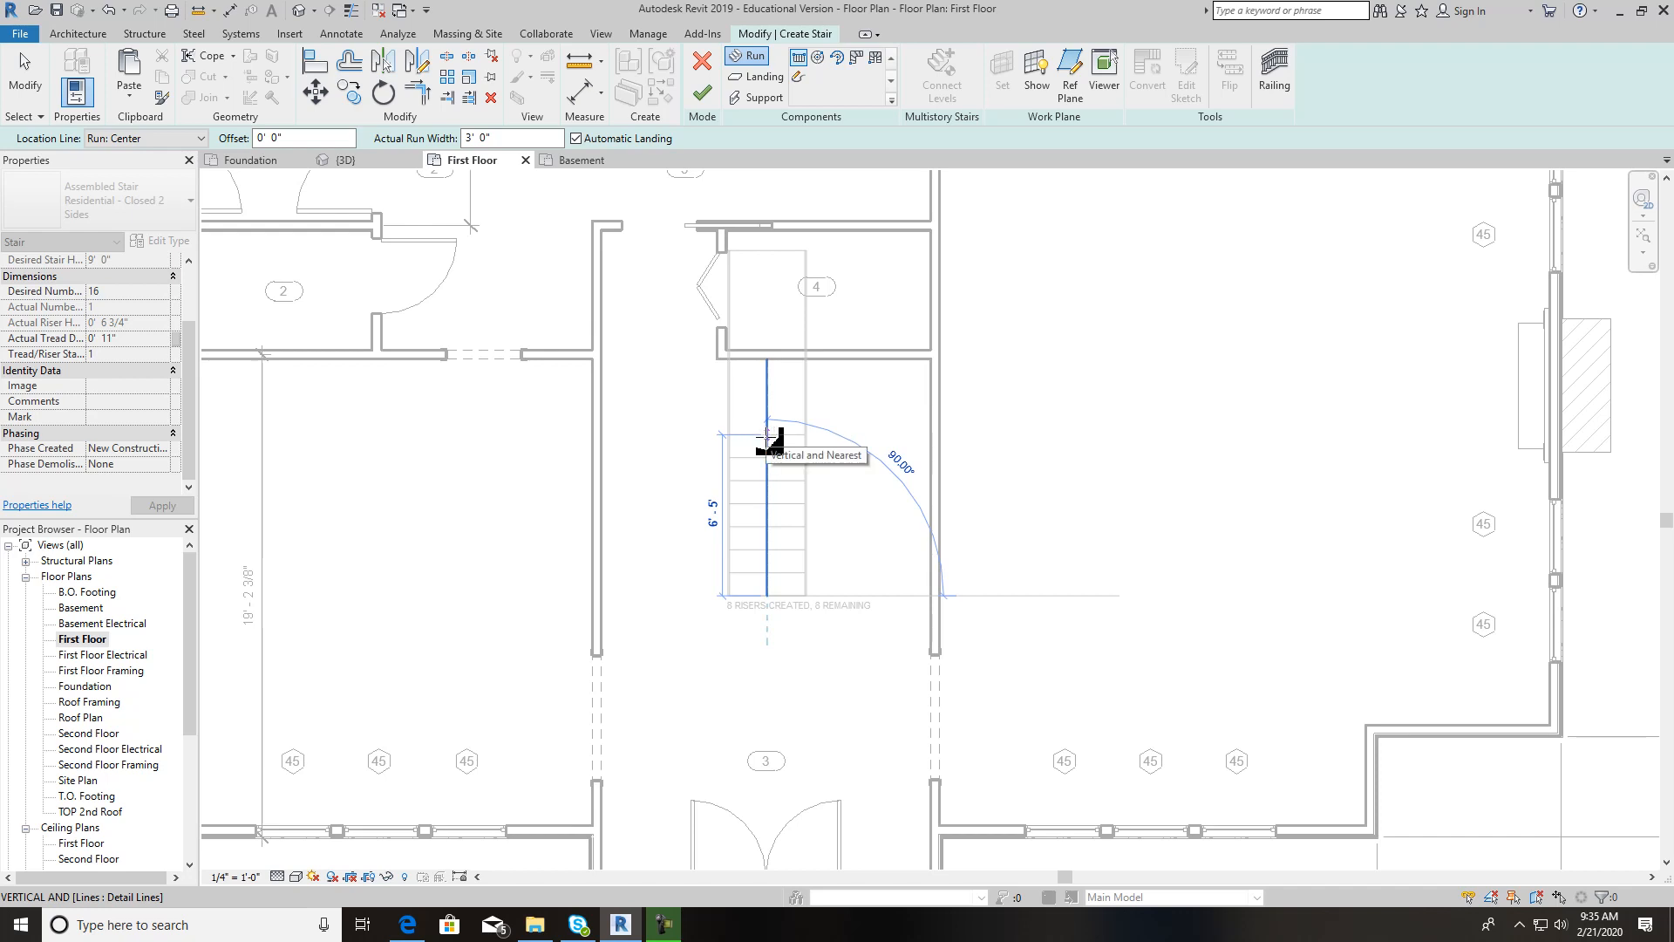
{"action": "left_click", "coordinate": [765, 436]}
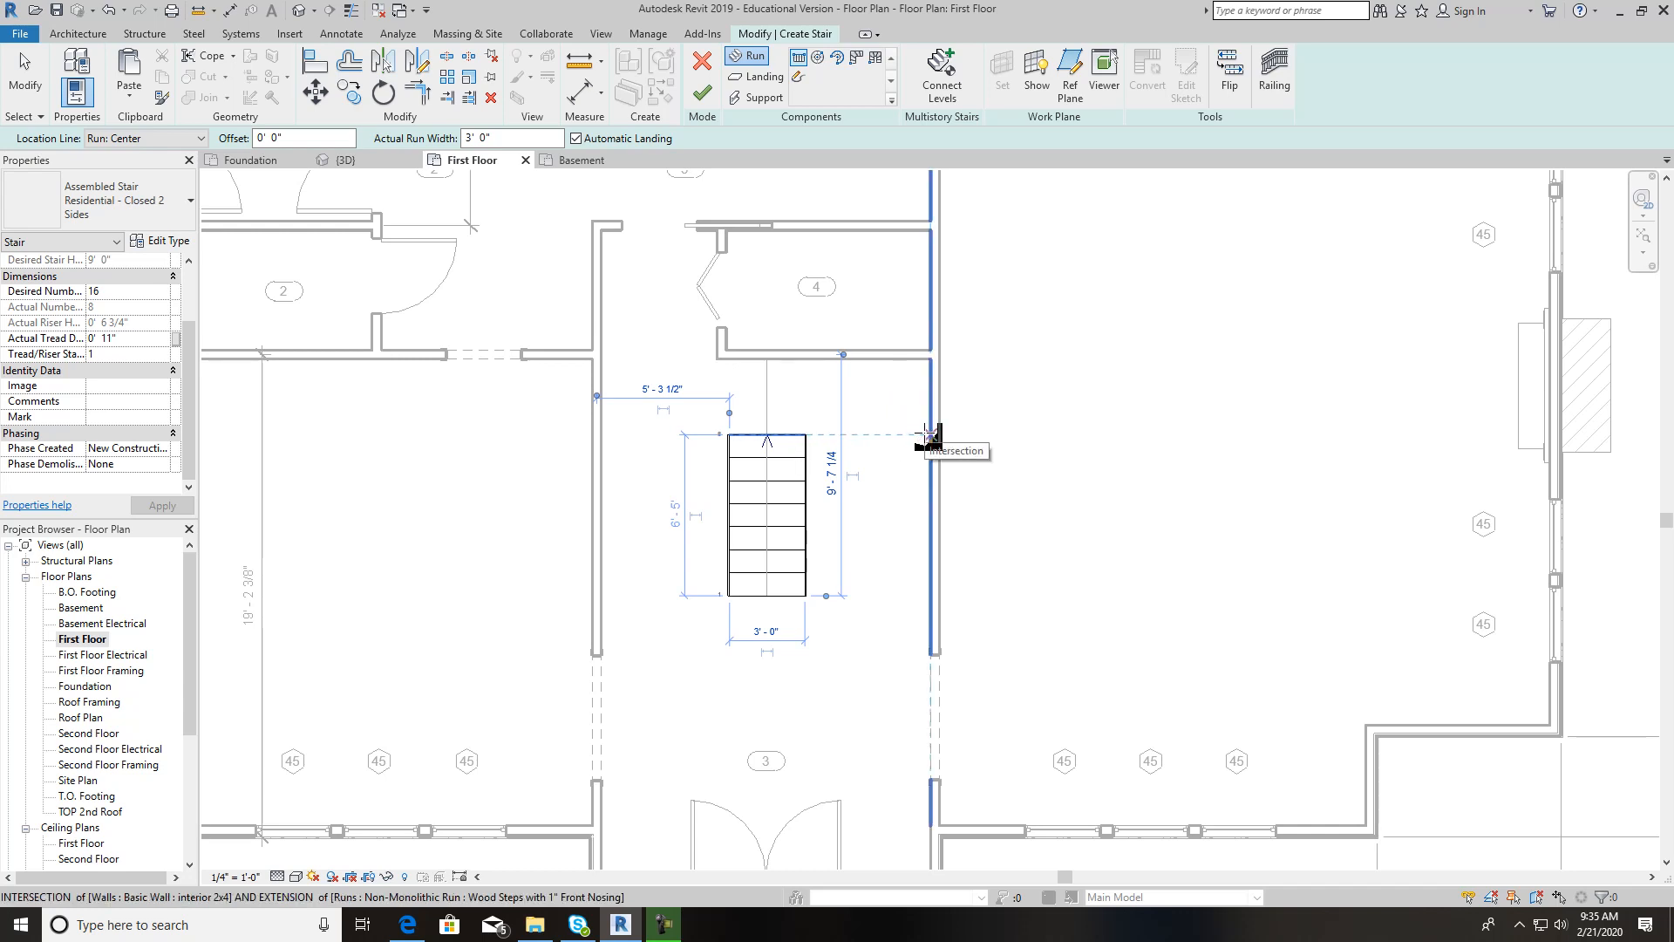
Draw the returning second run along the chimney-side hall wall with location line Run: Left, and finish the stair
{"action": "left_click", "coordinate": [925, 433]}
{"action": "left_click", "coordinate": [927, 434]}
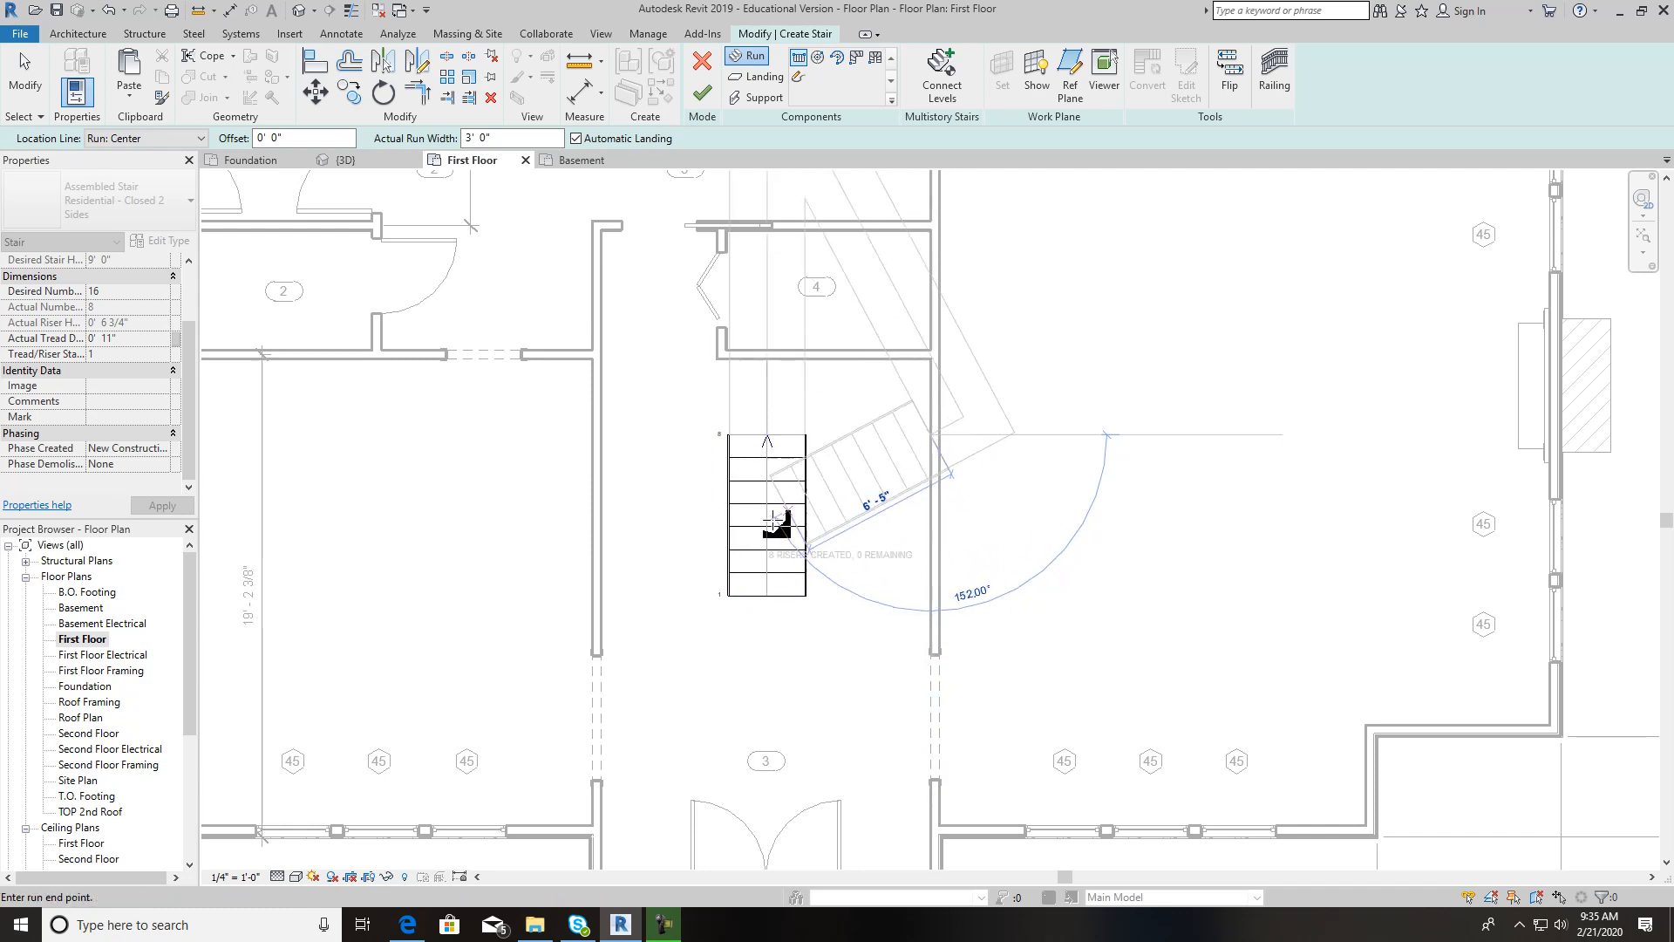
{"action": "left_click", "coordinate": [202, 139]}
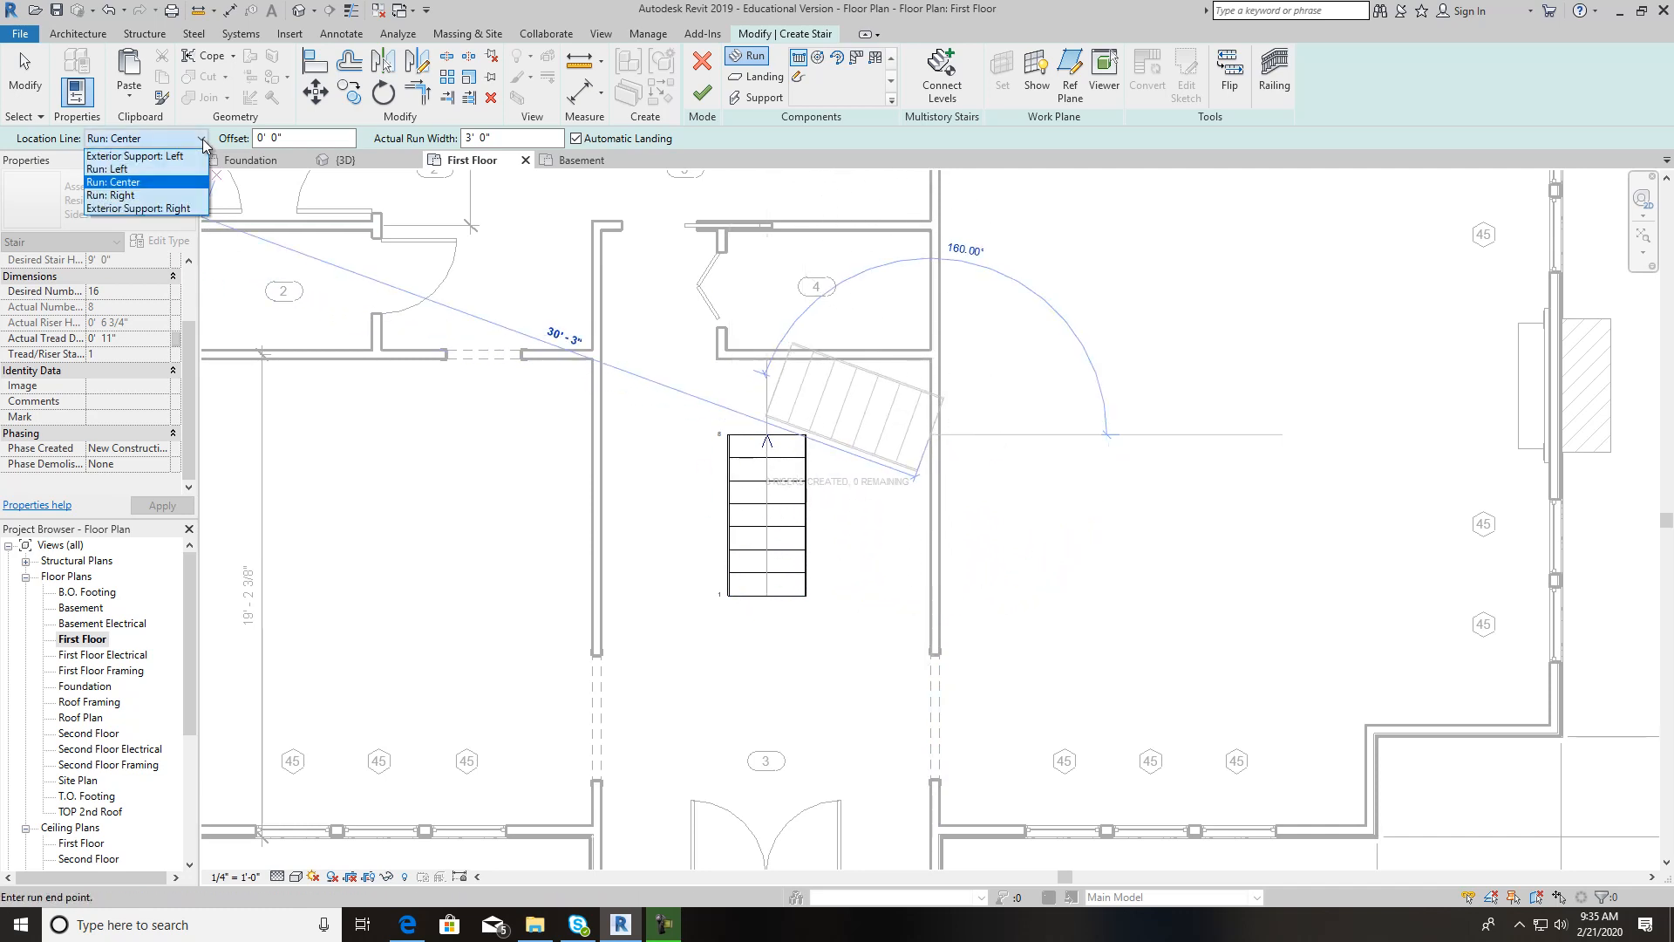
{"action": "left_click", "coordinate": [162, 170]}
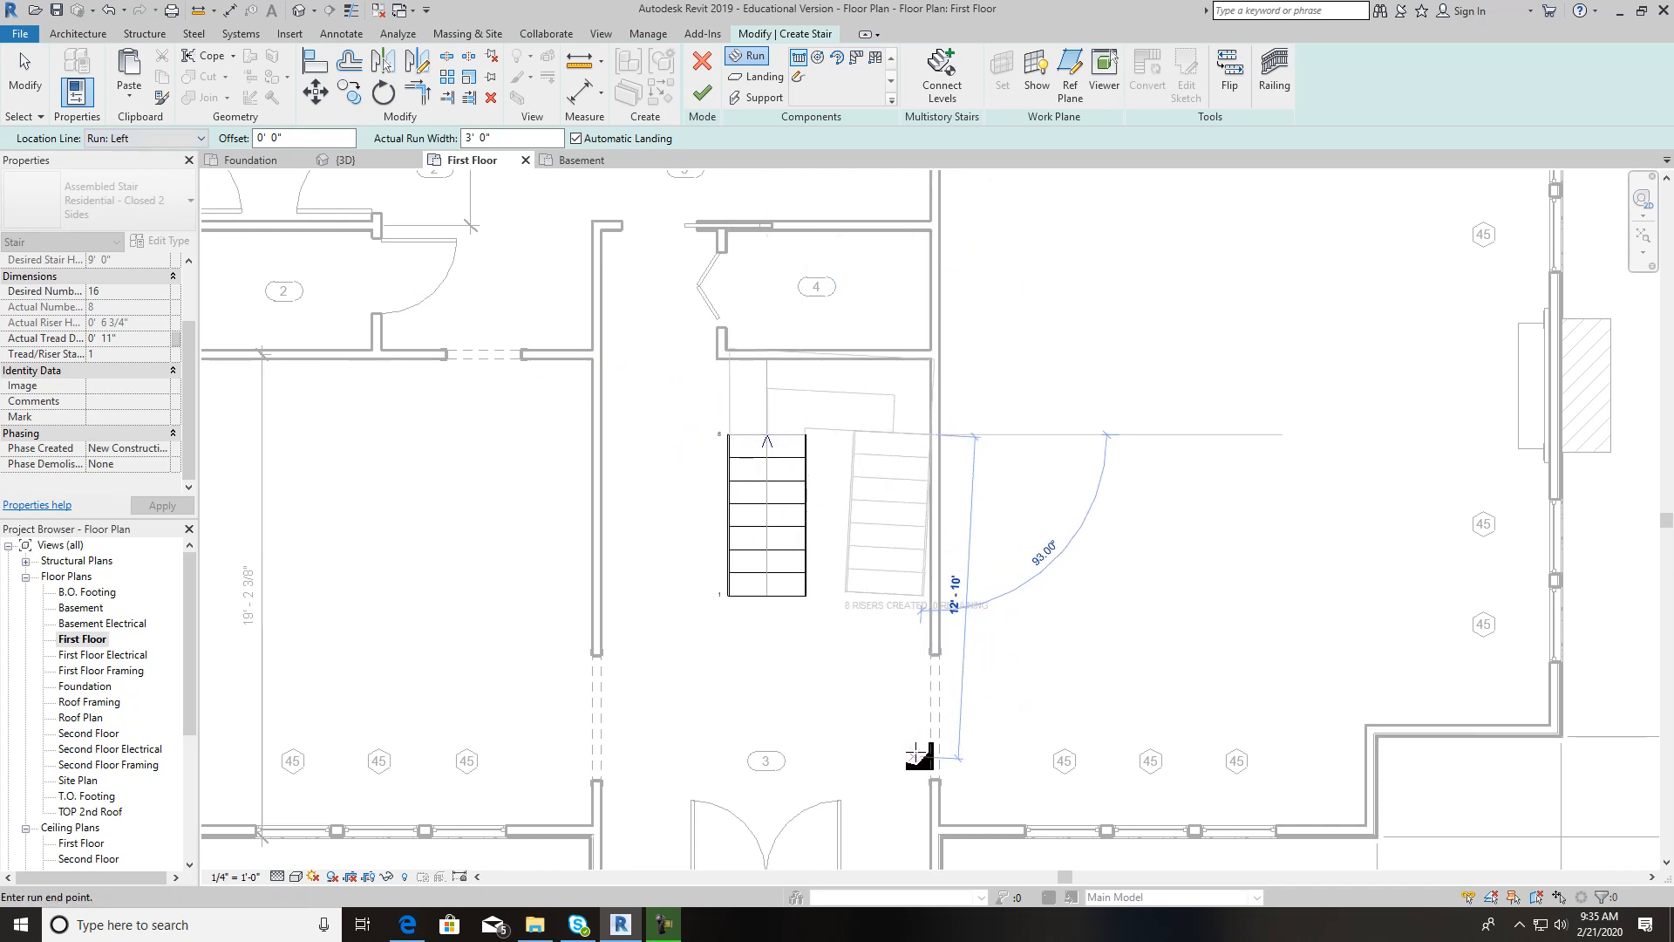
{"action": "left_click", "coordinate": [934, 639]}
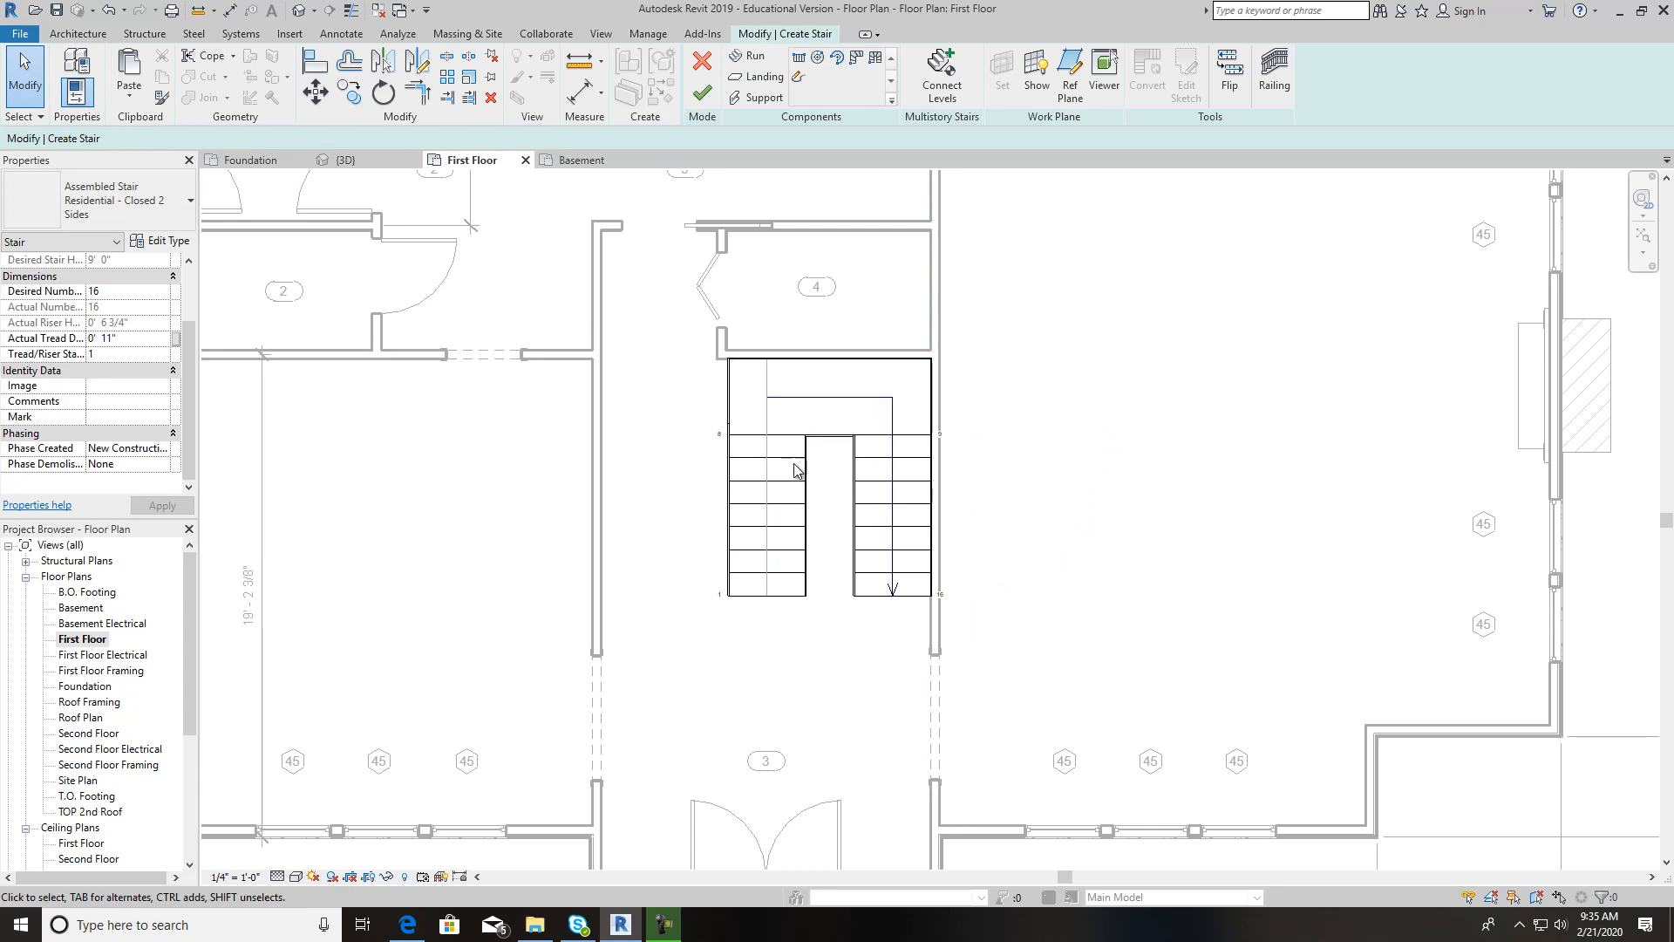
{"action": "left_click", "coordinate": [703, 98]}
Open the 3D view, orbit to see the new stair from above, and enable the view's section box
{"action": "left_click", "coordinate": [332, 10]}
{"action": "left_click_drag", "start_coordinate": [1570, 260], "coordinate": [365, 272]}
{"action": "middle_click_drag", "start_coordinate": [1046, 410], "coordinate": [998, 747]}
{"action": "scroll", "coordinate": [913, 515], "scroll_direction": "down", "scroll_amount": 1}
{"action": "scroll", "coordinate": [908, 512], "scroll_direction": "up", "scroll_amount": 5}
{"action": "scroll", "coordinate": [909, 513], "scroll_direction": "down", "scroll_amount": 4}
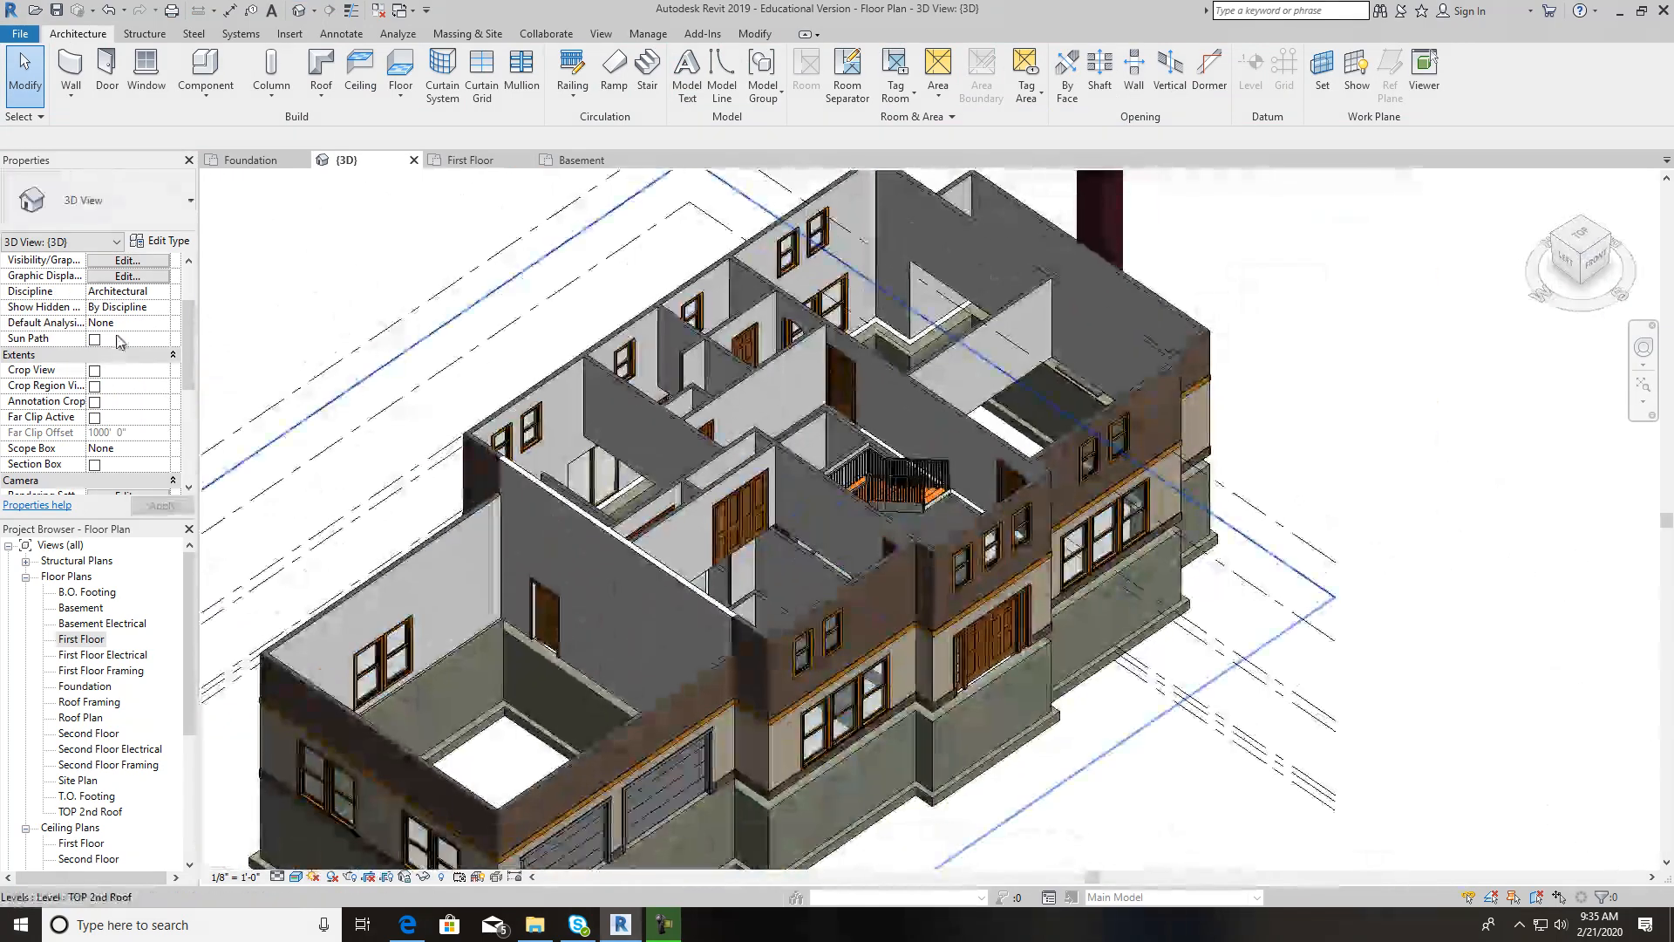
{"action": "left_click_drag", "start_coordinate": [185, 350], "coordinate": [185, 390]}
{"action": "left_click", "coordinate": [94, 370]}
Pull the section box's garage-side face inward to cut the house open at the new stair
{"action": "scroll", "coordinate": [970, 462], "scroll_direction": "down", "scroll_amount": 5}
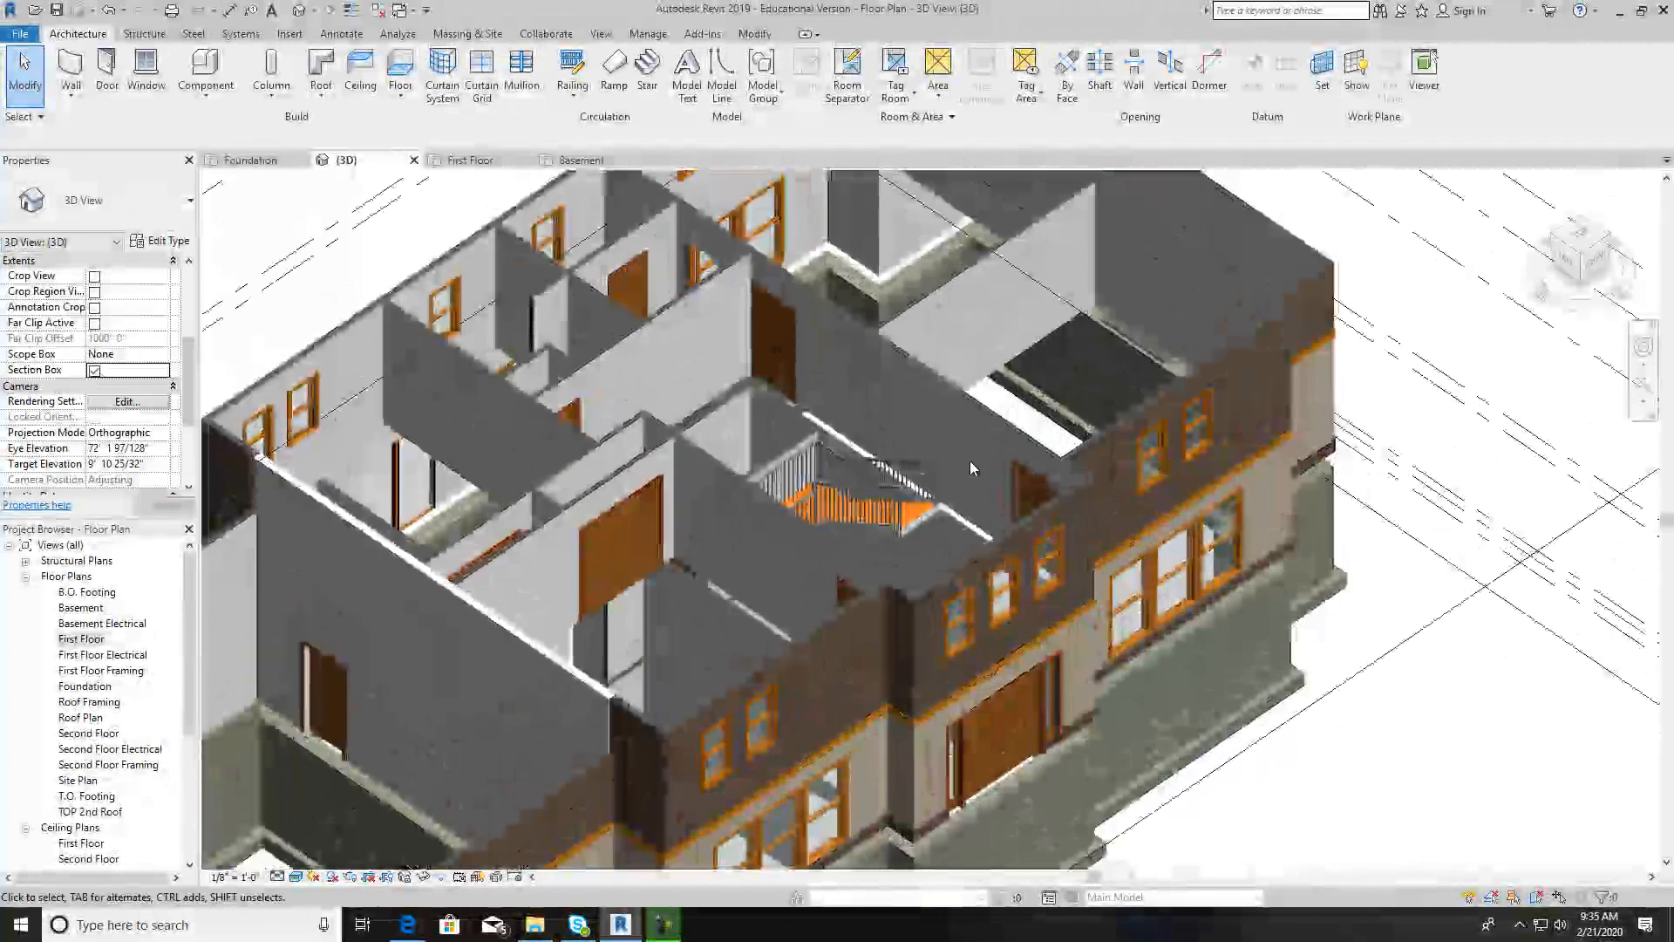
{"action": "left_click", "coordinate": [475, 662]}
{"action": "scroll", "coordinate": [480, 658], "scroll_direction": "down", "scroll_amount": 3}
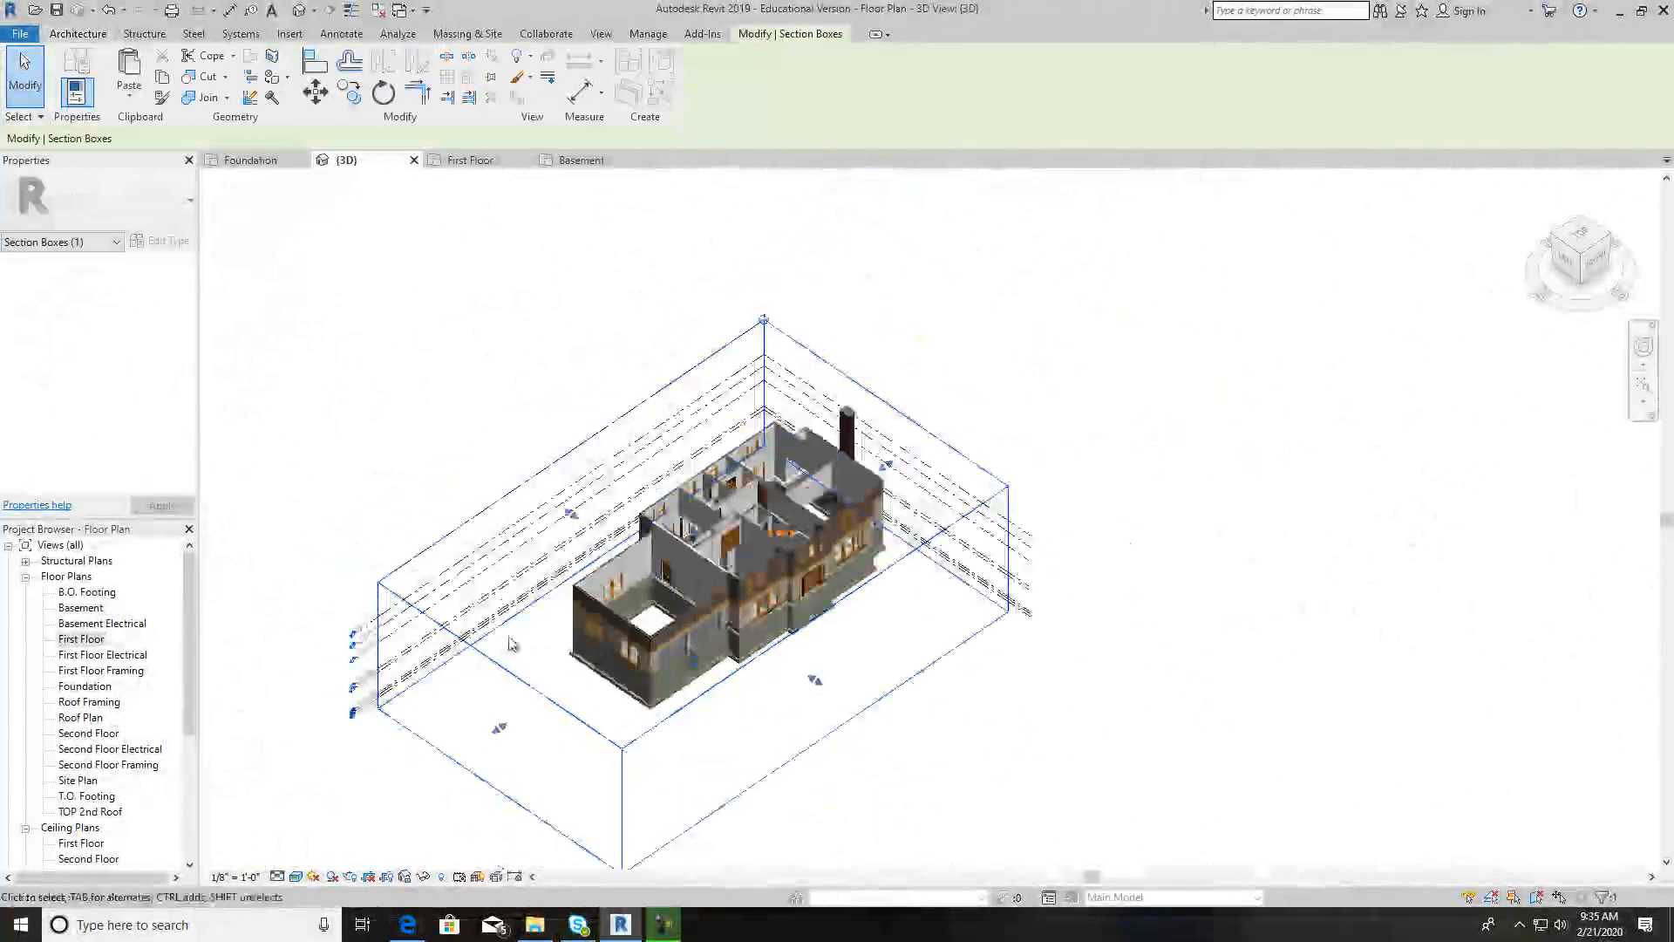
{"action": "left_click_drag", "start_coordinate": [729, 569], "coordinate": [771, 536]}
{"action": "scroll", "coordinate": [772, 536], "scroll_direction": "up", "scroll_amount": 4}
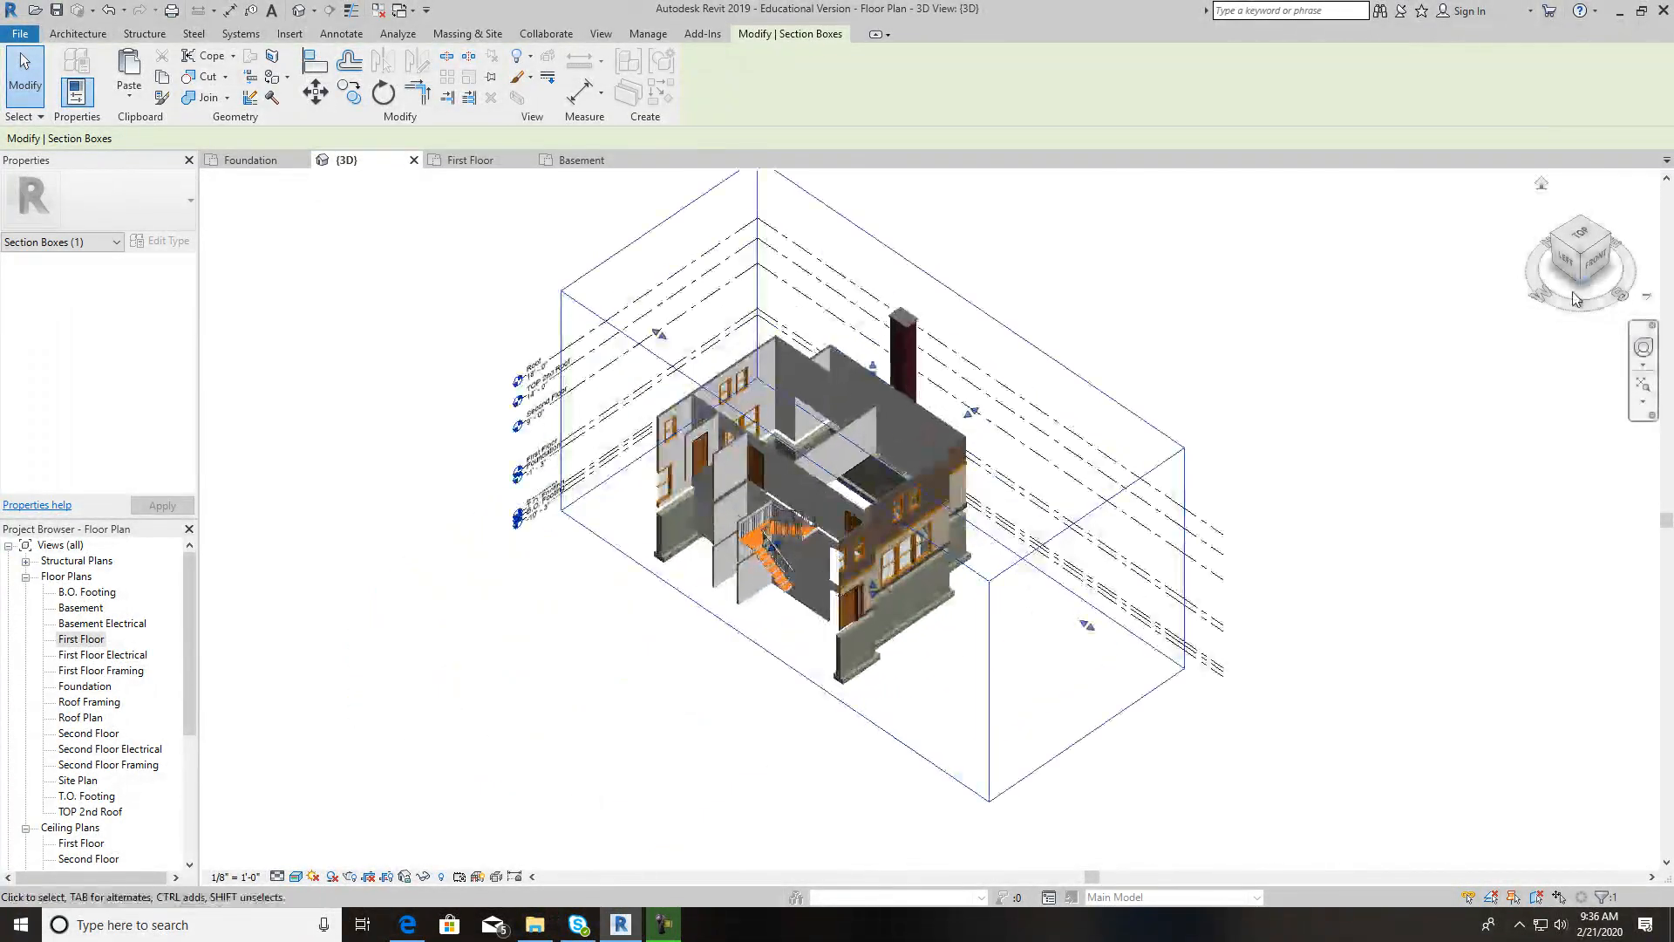
Examine the stair's runs, landing and railings in the cut model from the left side and from an angle
{"action": "left_click", "coordinate": [1572, 258]}
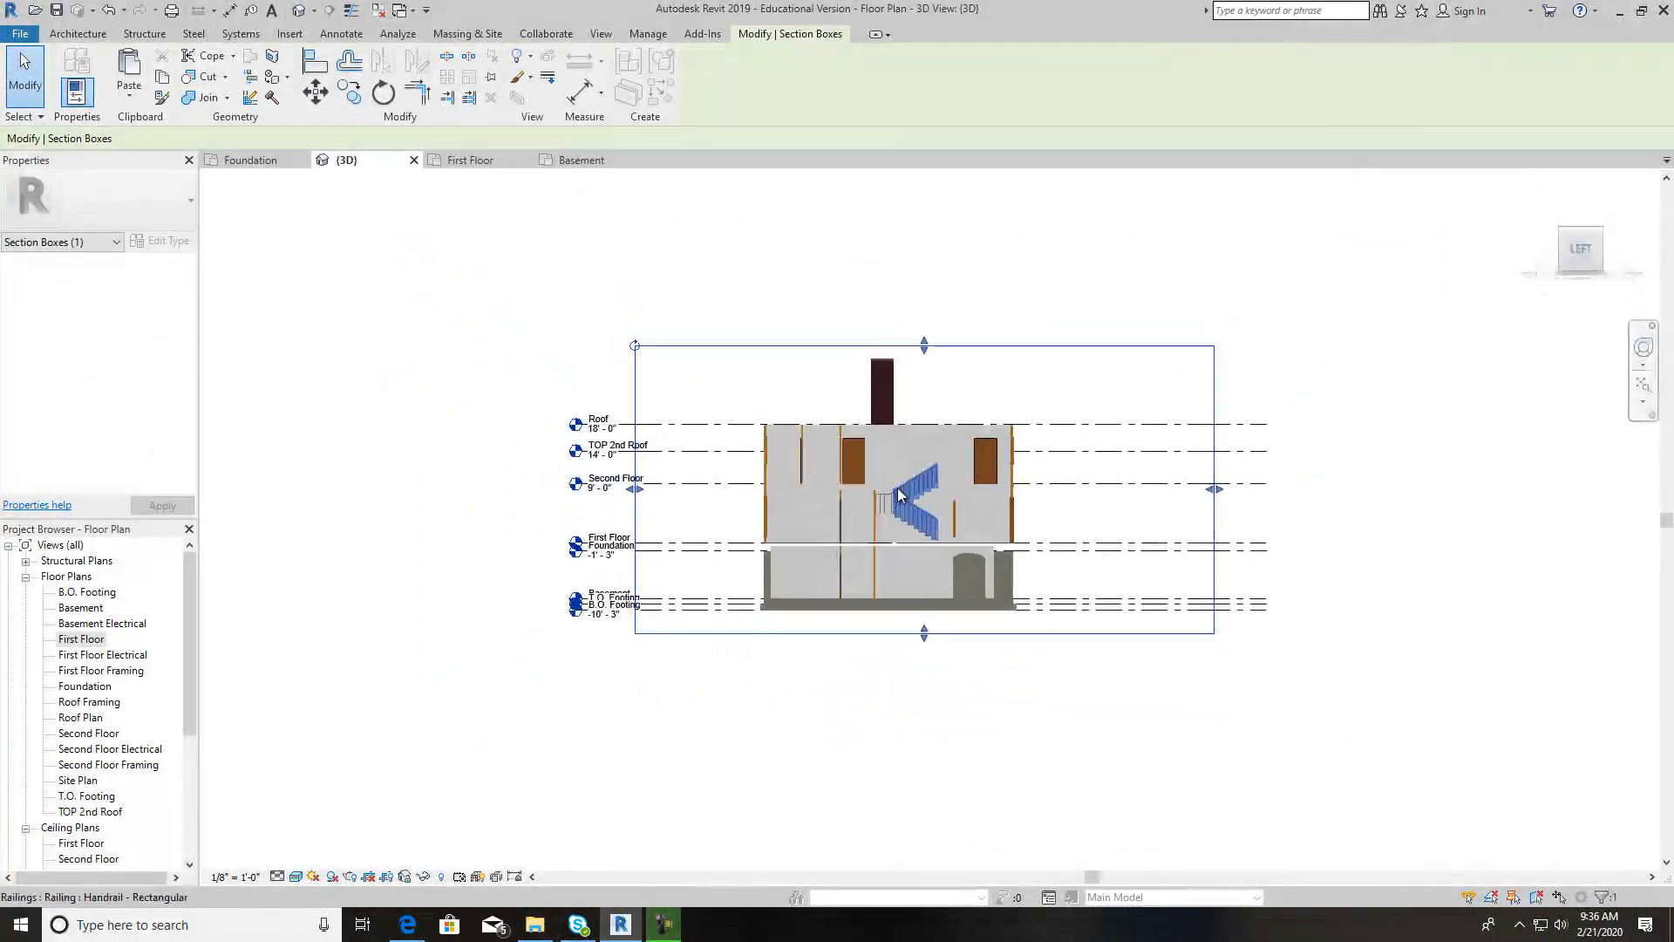
{"action": "scroll", "coordinate": [946, 541], "scroll_direction": "up", "scroll_amount": 4}
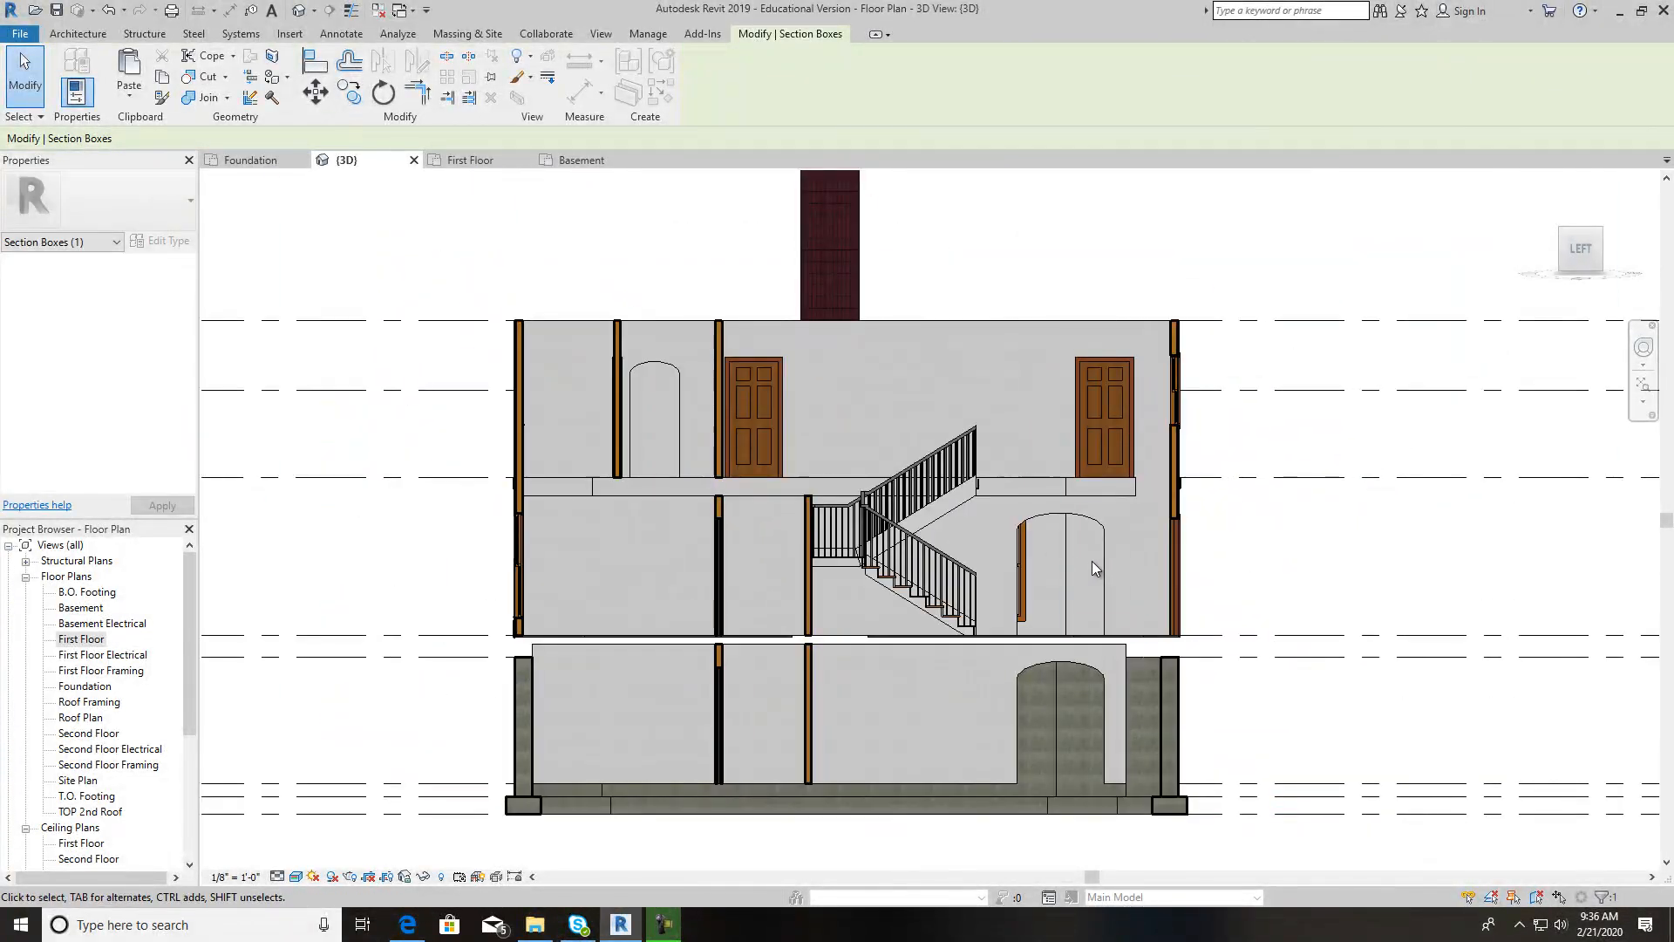
{"action": "scroll", "coordinate": [959, 523], "scroll_direction": "up", "scroll_amount": 2}
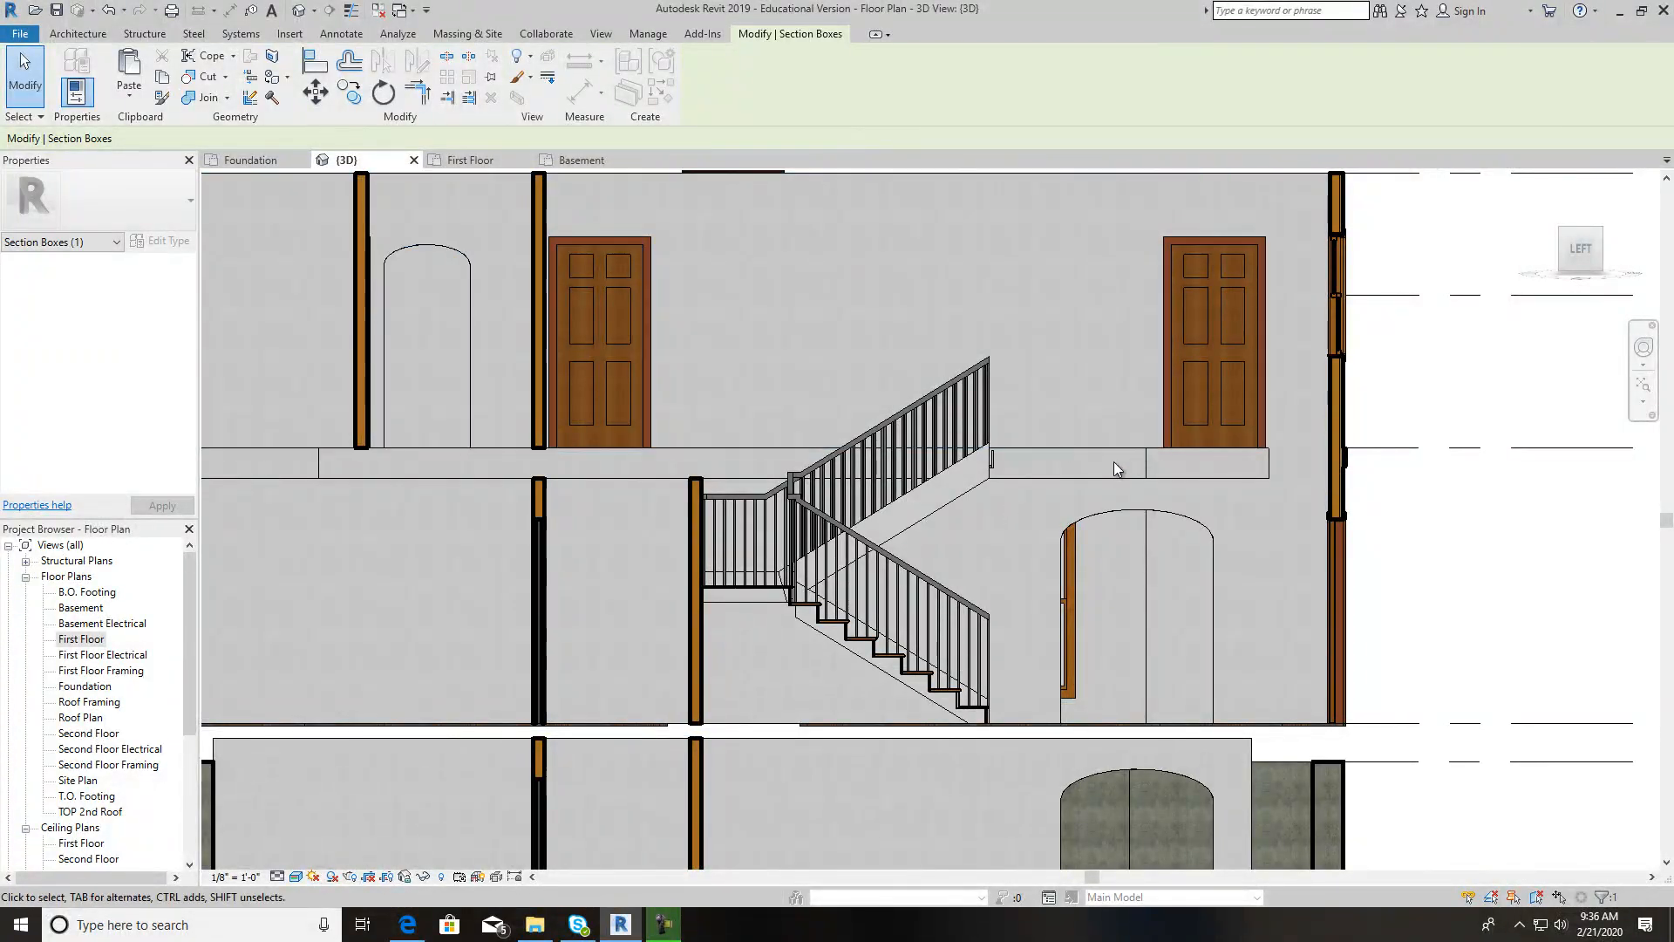
{"action": "scroll", "coordinate": [1113, 466], "scroll_direction": "down", "scroll_amount": 2}
{"action": "left_click_drag", "start_coordinate": [1556, 264], "coordinate": [1389, 309]}
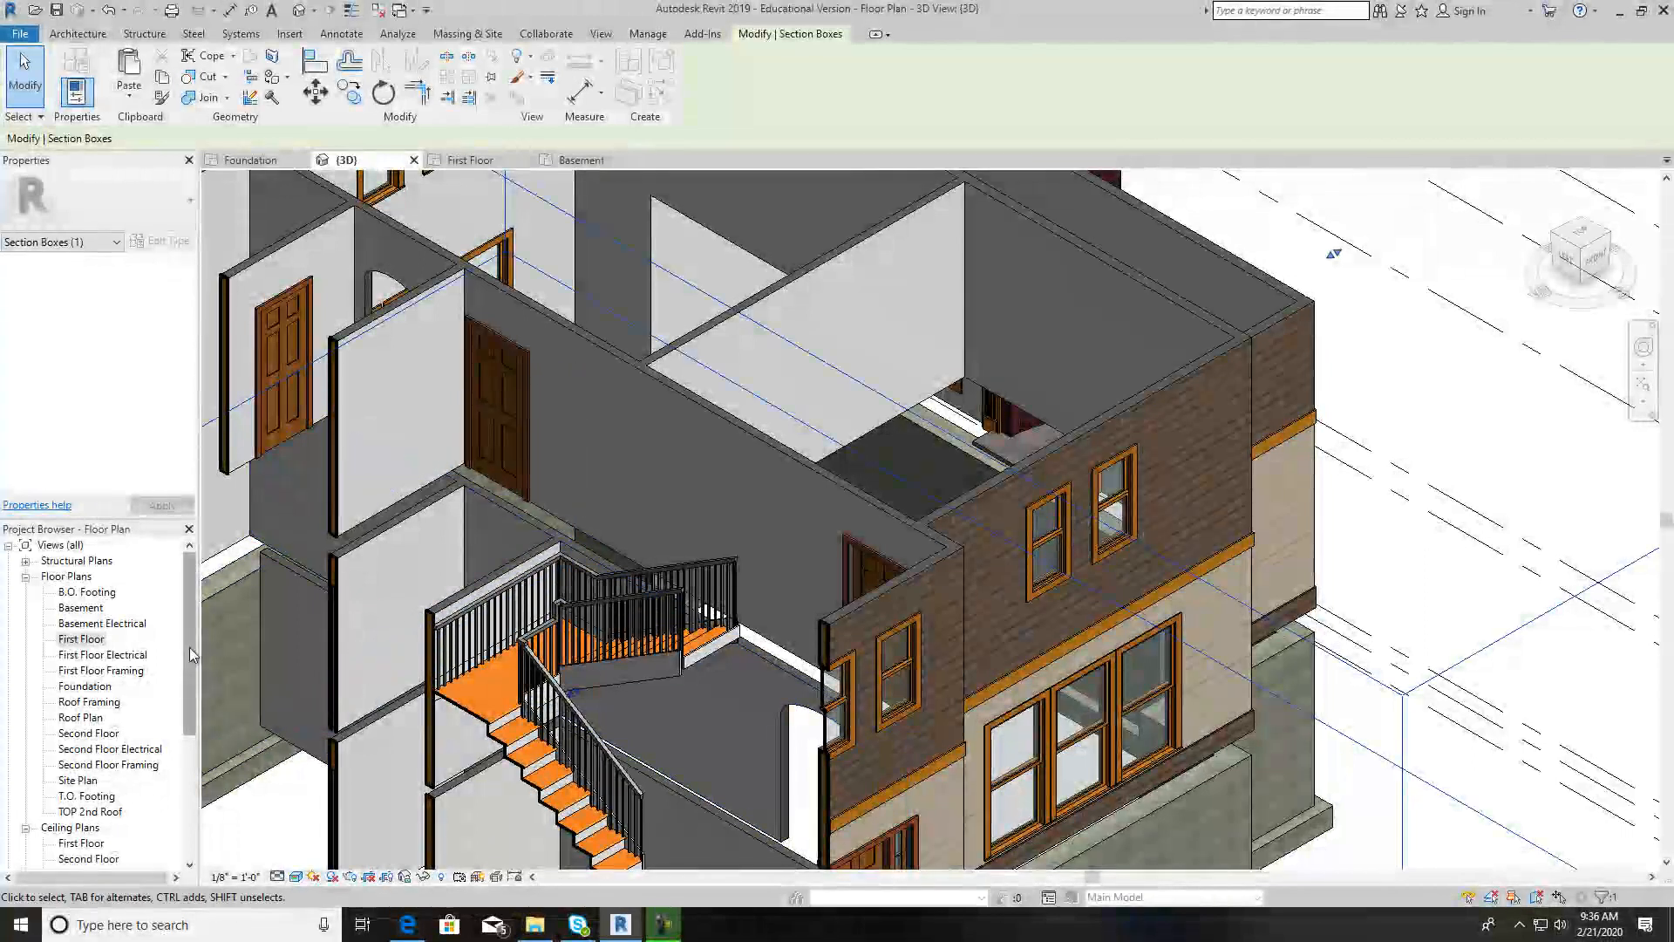
Open the Basement floor plan and deselect the section box
{"action": "left_click", "coordinate": [79, 608]}
{"action": "double_click", "coordinate": [79, 609]}
{"action": "left_click", "coordinate": [836, 610]}
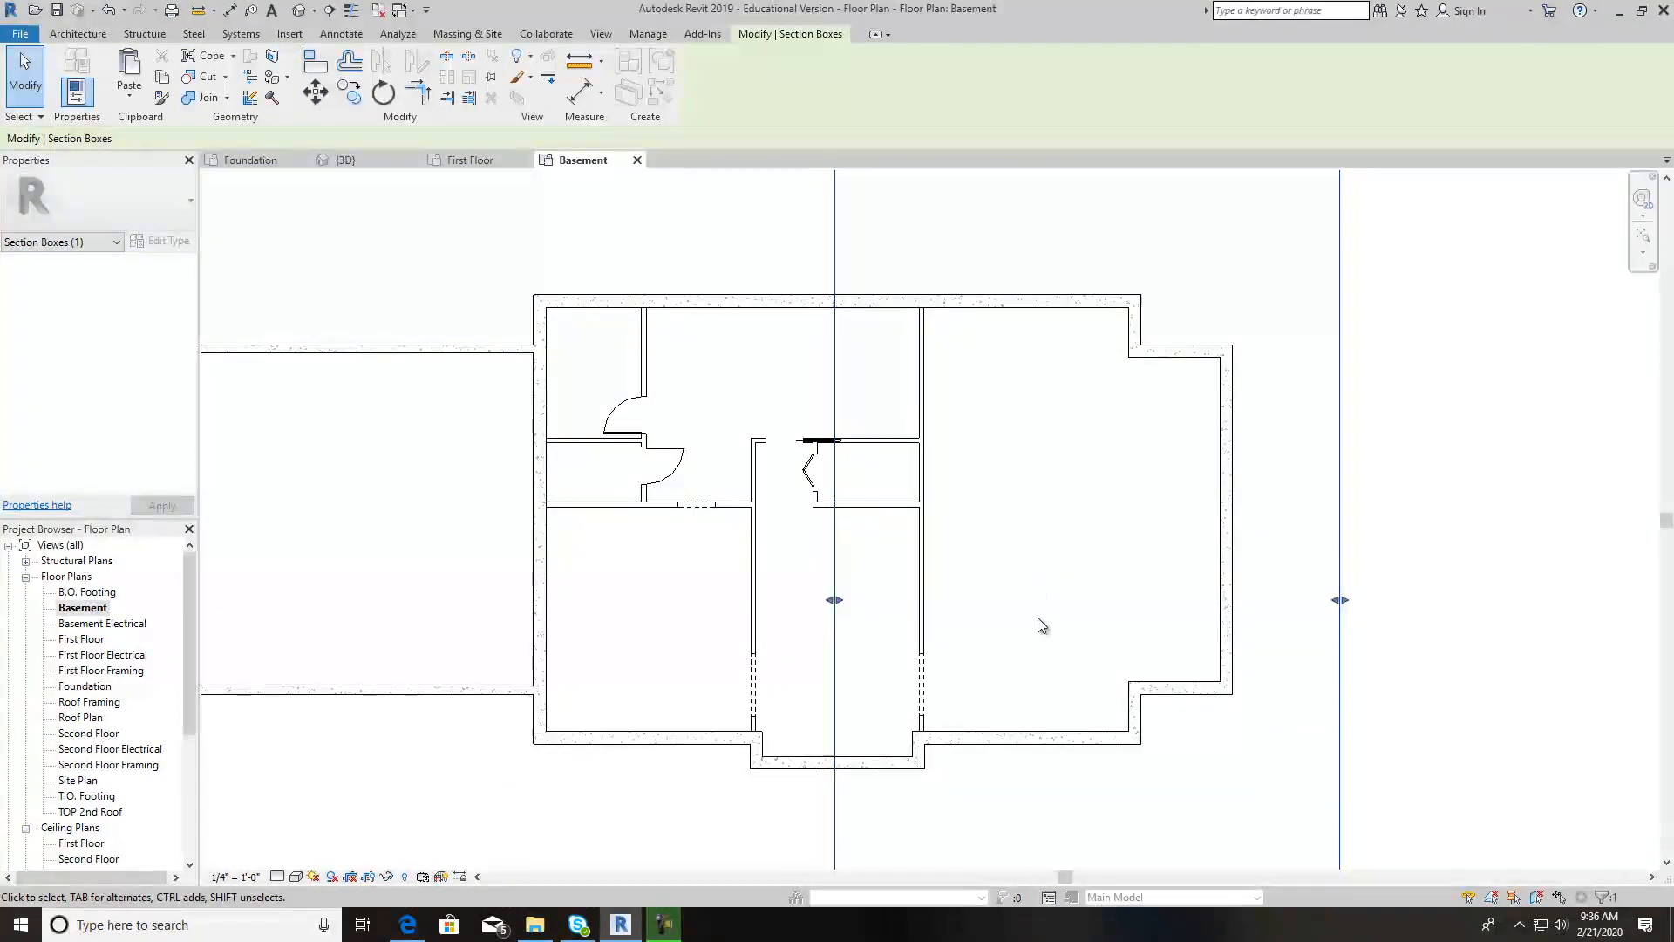
{"action": "scroll", "coordinate": [1039, 621], "scroll_direction": "down", "scroll_amount": 1}
{"action": "left_click", "coordinate": [767, 233]}
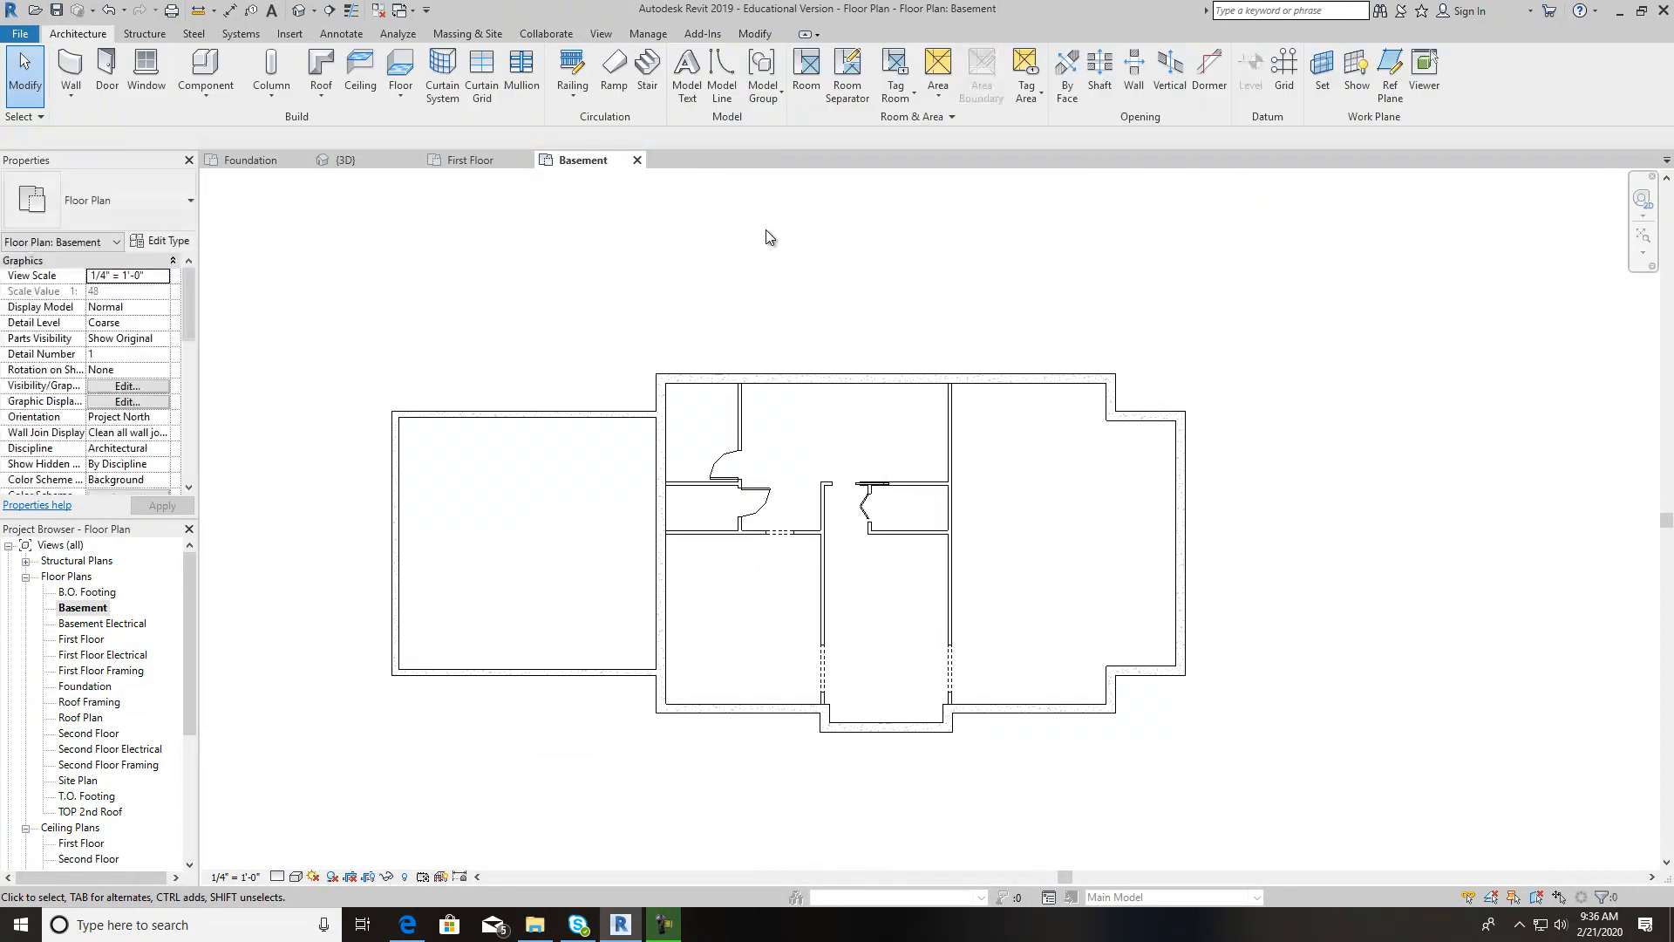
Draw guide detail lines from the closet's lower-left outside corner: 1' 6" straight down, then 5' 6" horizontally toward the right-hand wall
{"action": "scroll", "coordinate": [881, 570], "scroll_direction": "up", "scroll_amount": 4}
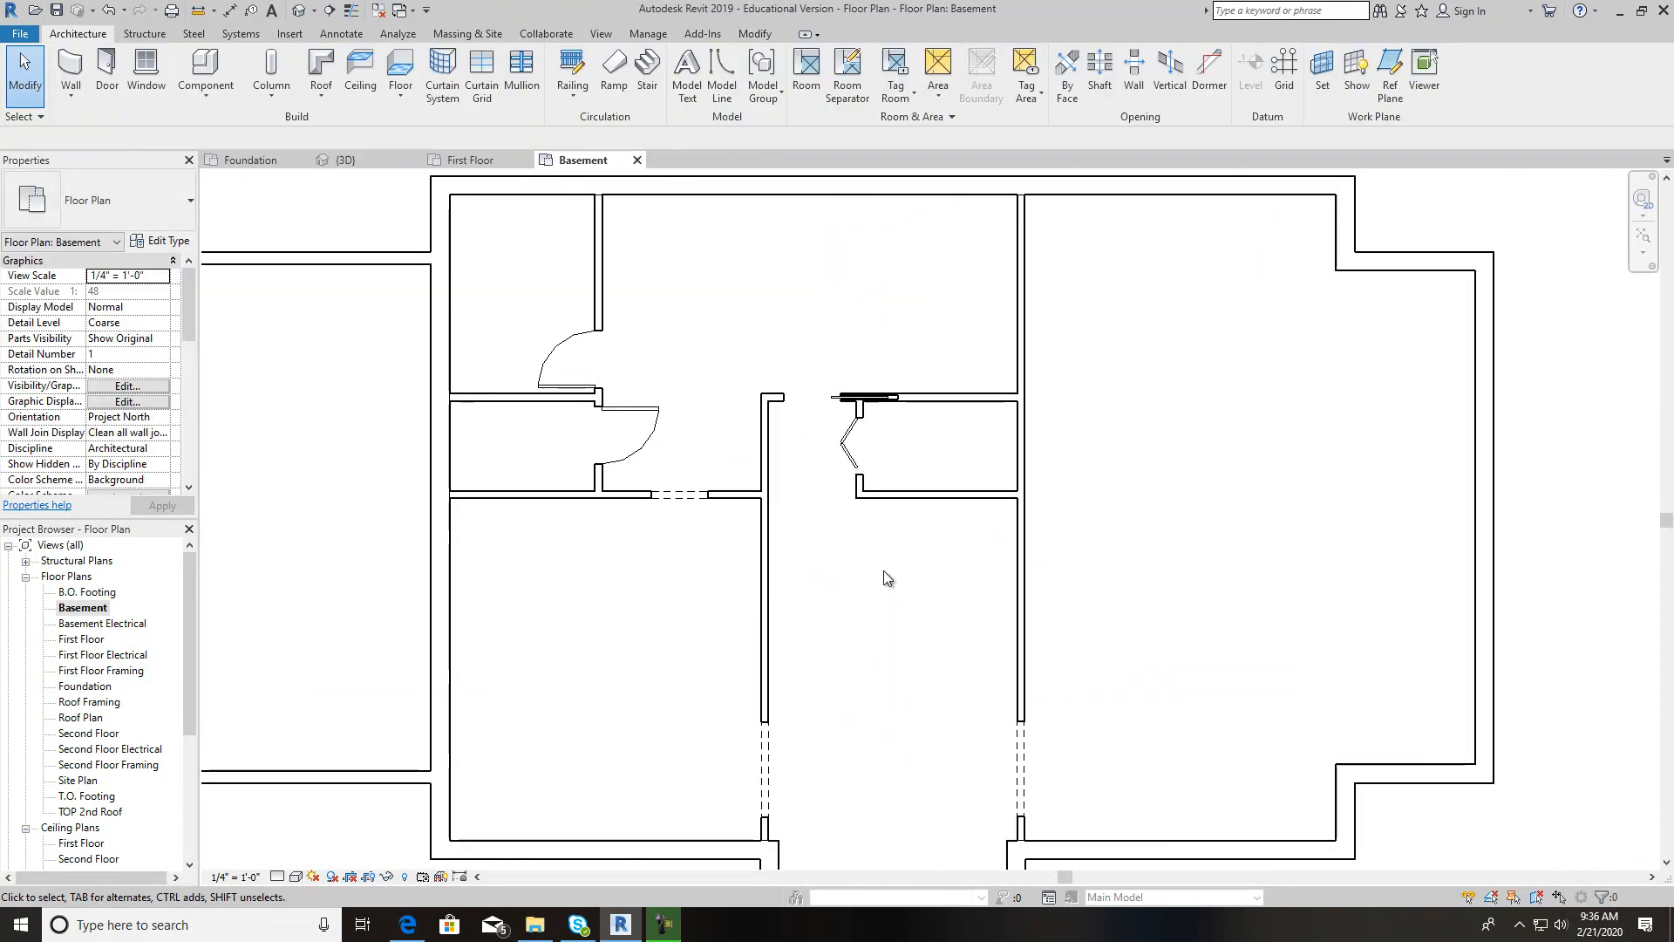
{"action": "left_click", "coordinate": [341, 33]}
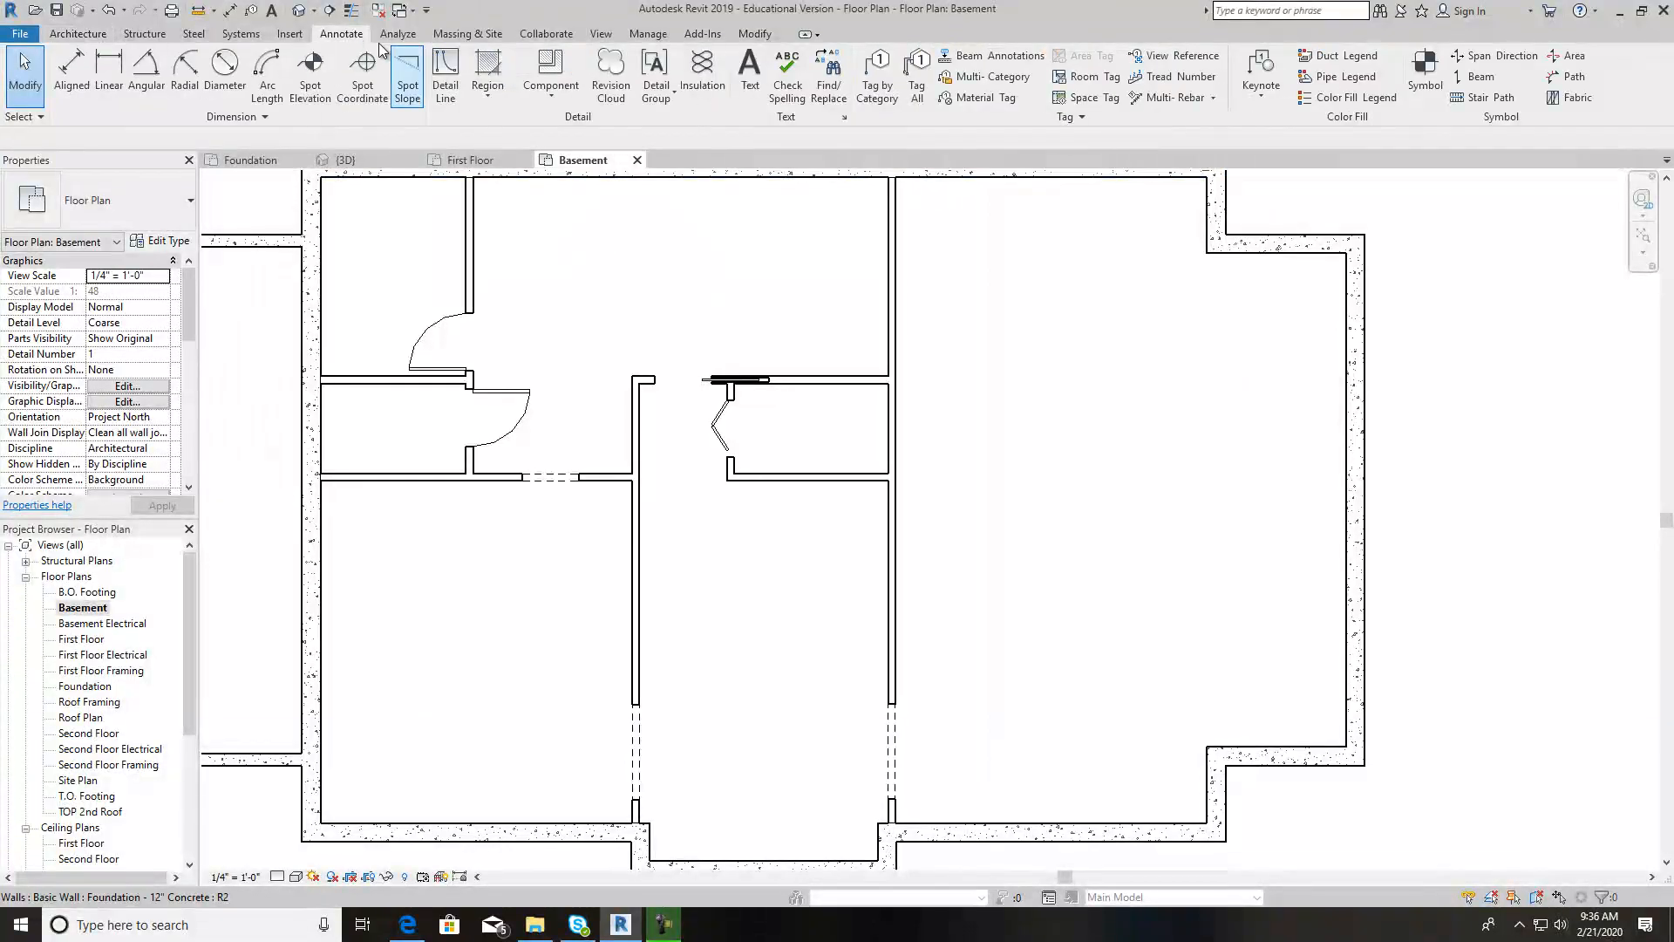
{"action": "left_click", "coordinate": [446, 88]}
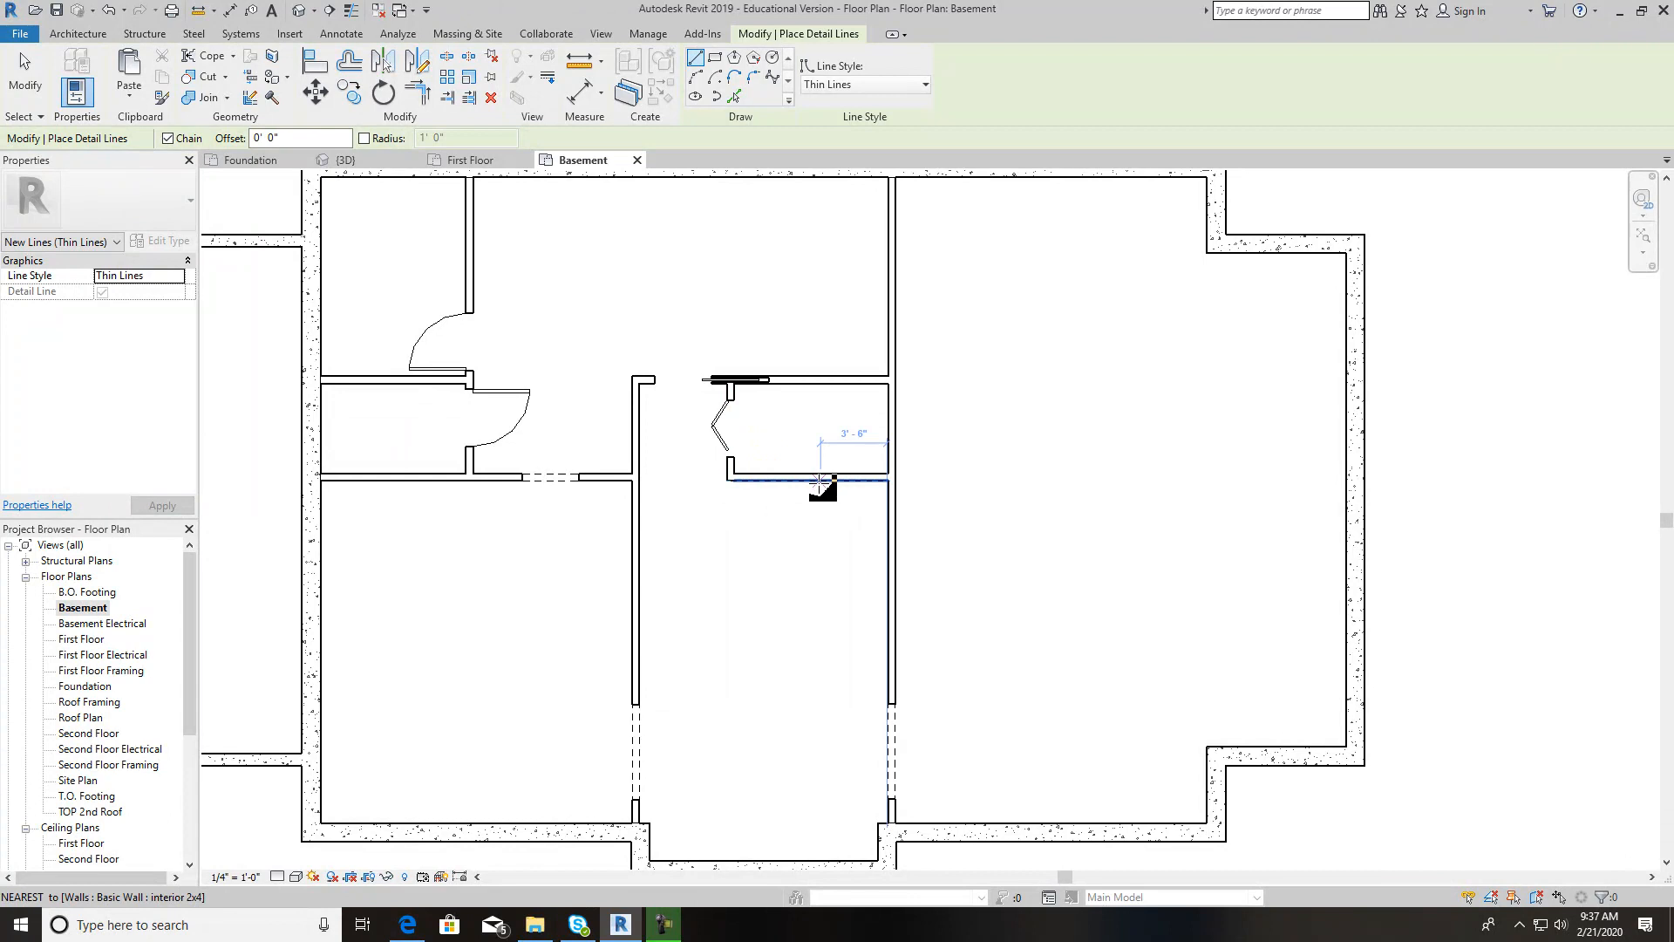
{"action": "left_click", "coordinate": [727, 480]}
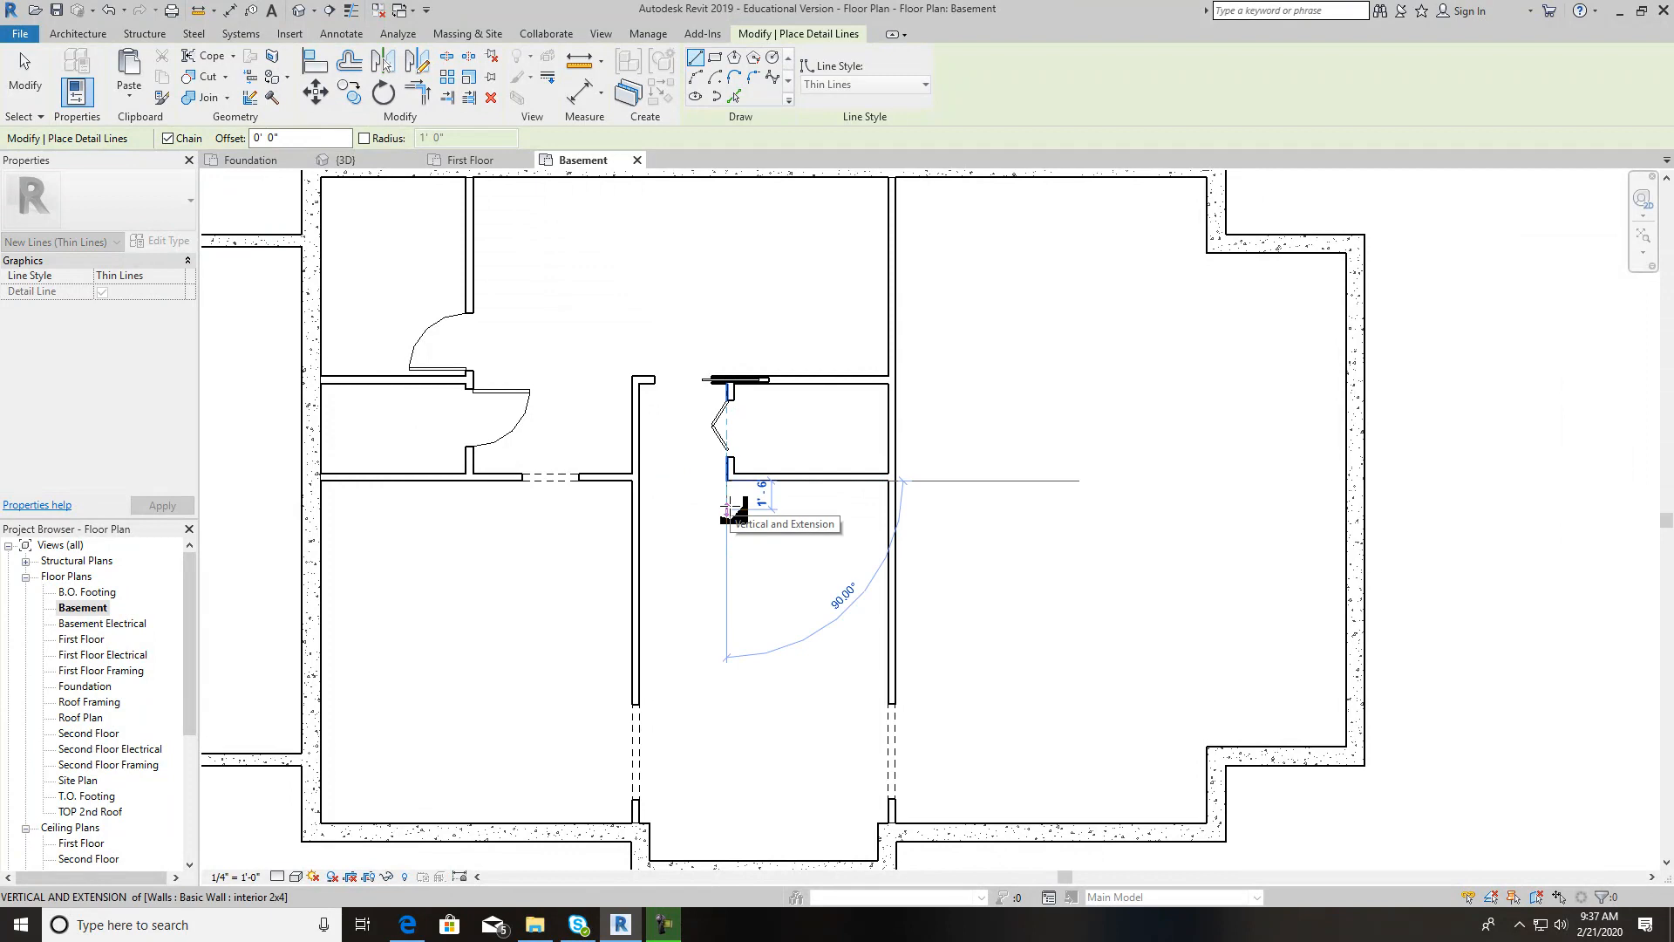
{"action": "left_click", "coordinate": [727, 510]}
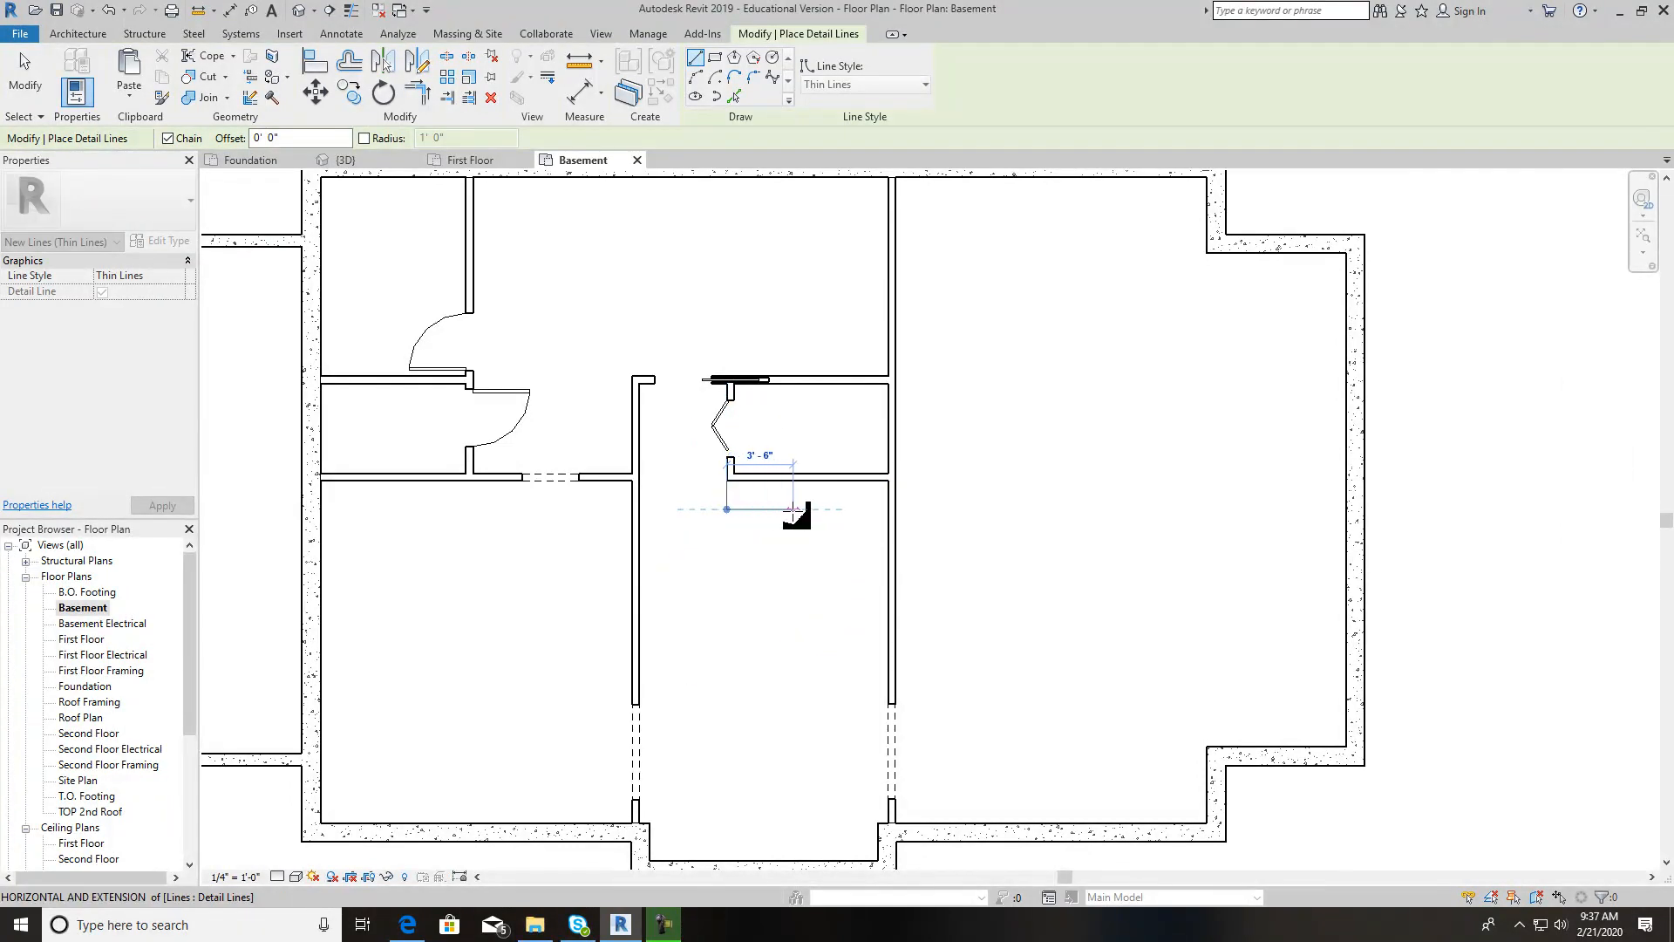
{"action": "type", "text": "5' - 6"}
{"action": "key", "text": "Return"}
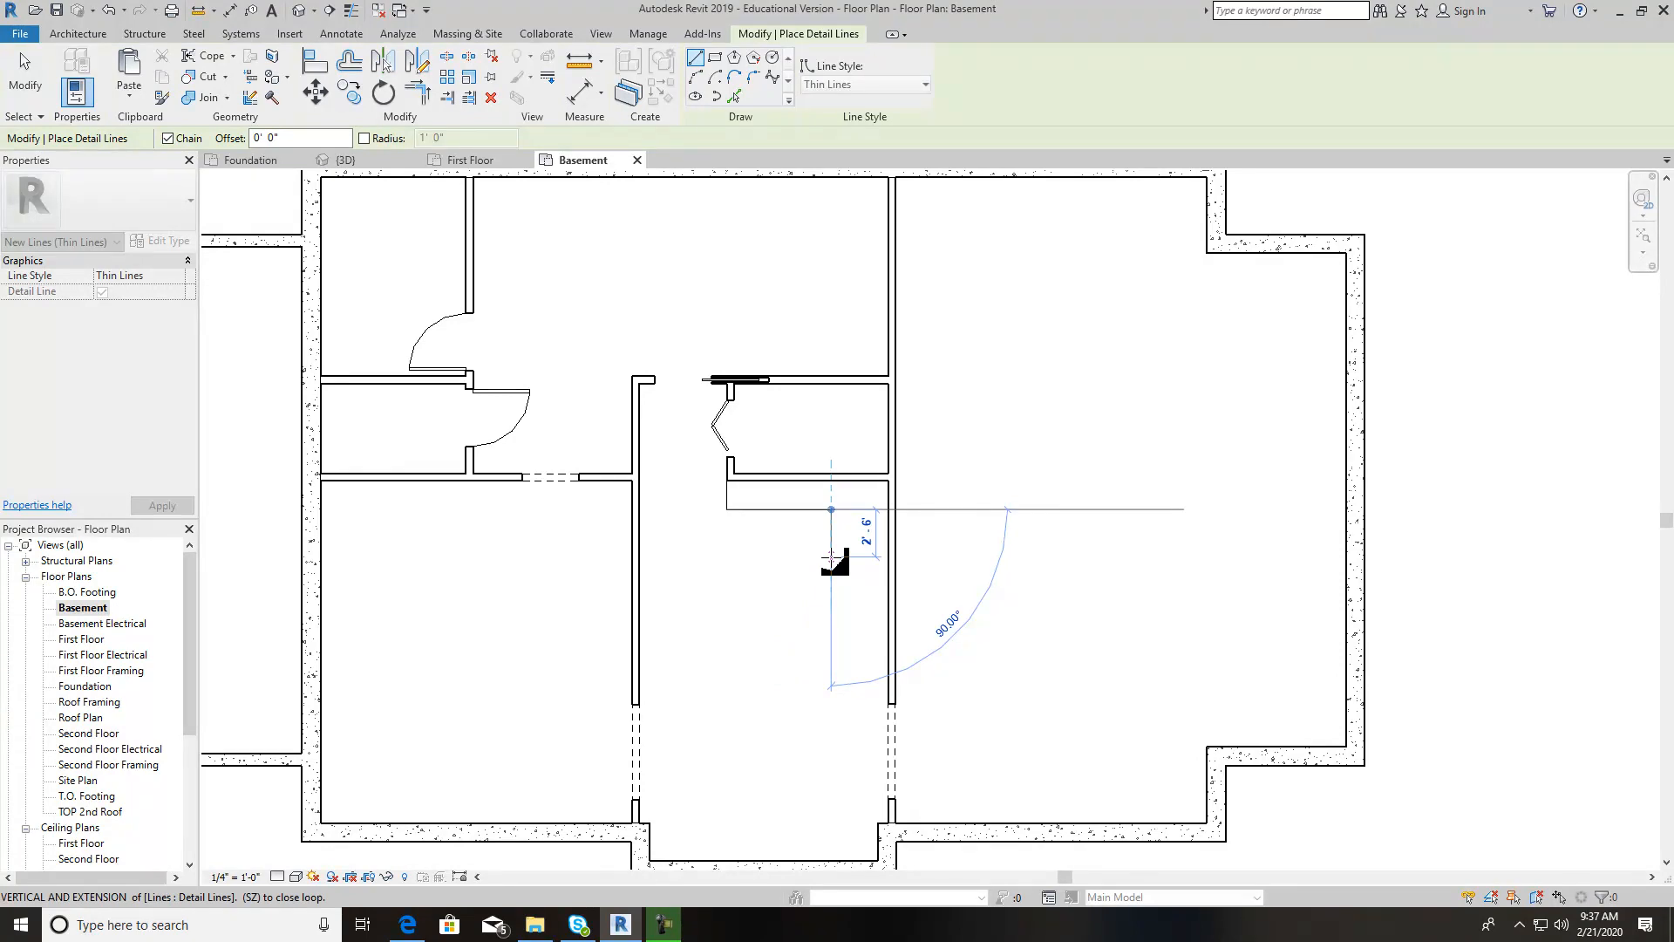
{"action": "right_click", "coordinate": [831, 556]}
{"action": "left_click", "coordinate": [872, 564]}
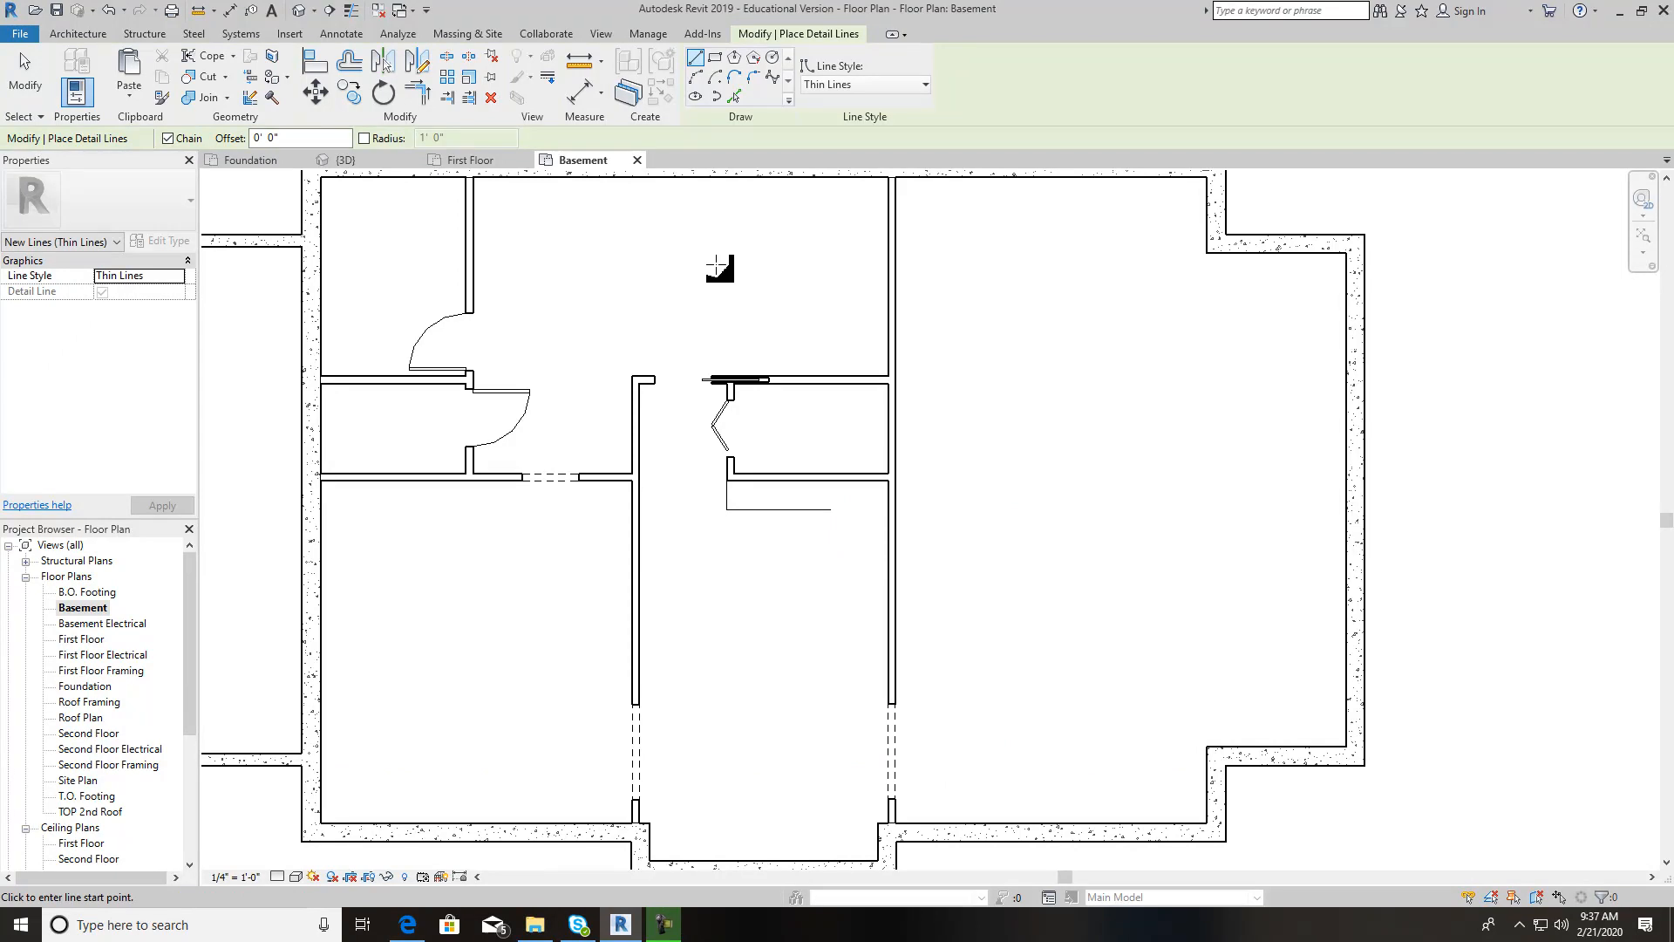
Start a stair of type Residential - Open 2 Sides with its location line set to Run: Center
{"action": "left_click", "coordinate": [75, 37]}
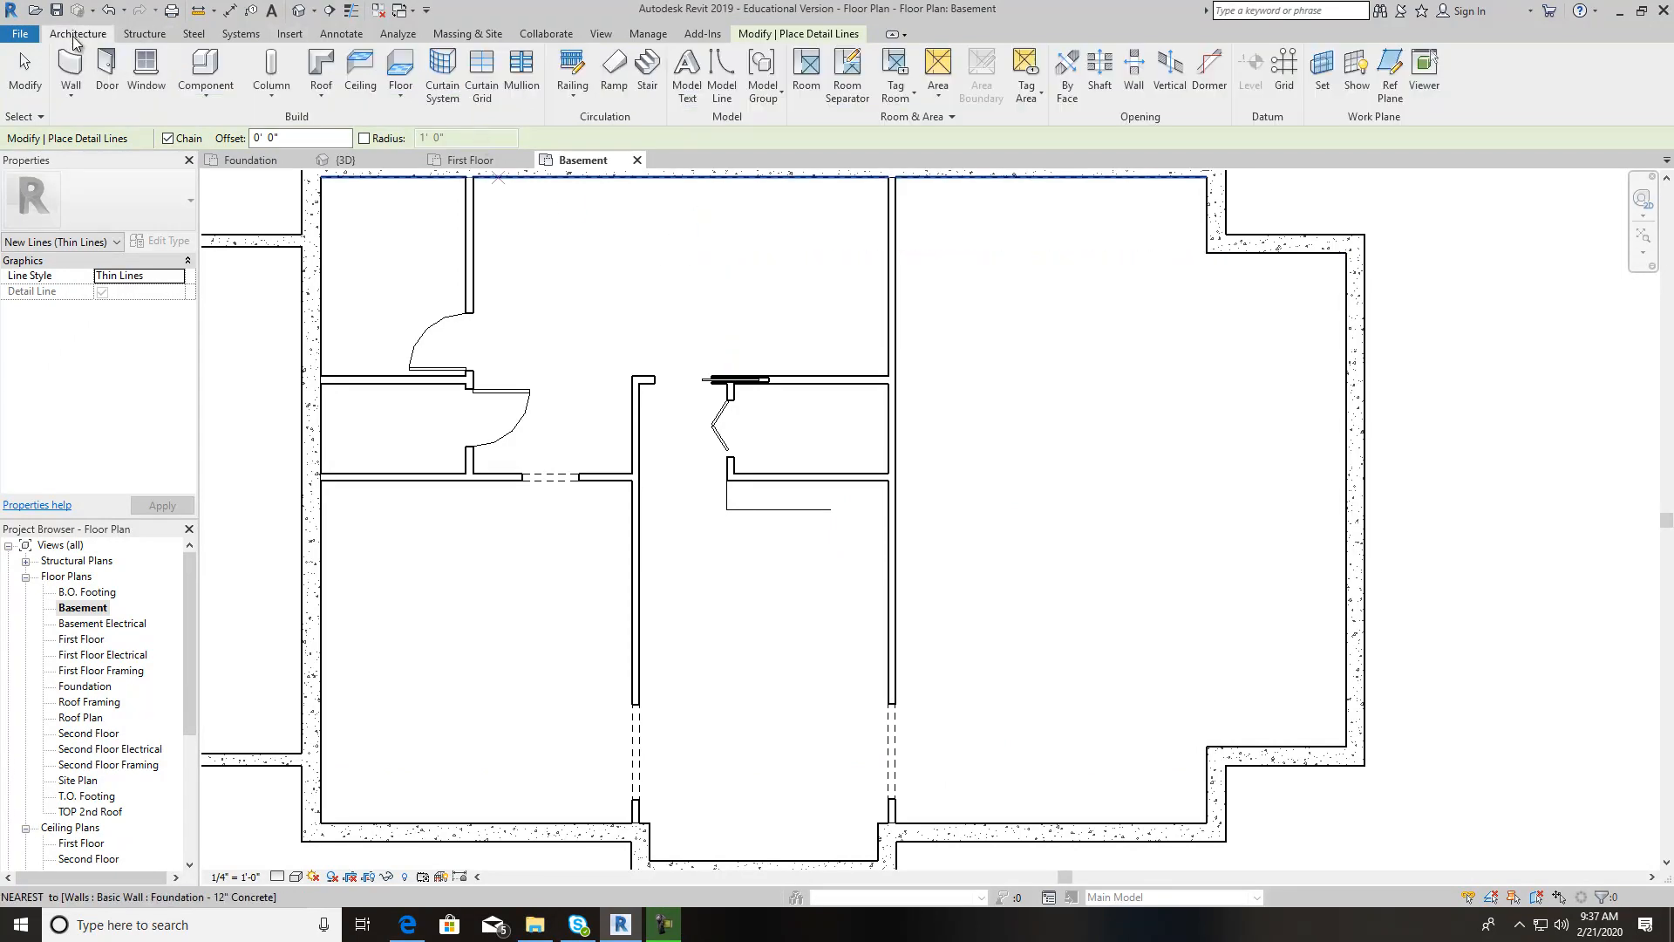
{"action": "left_click", "coordinate": [647, 70]}
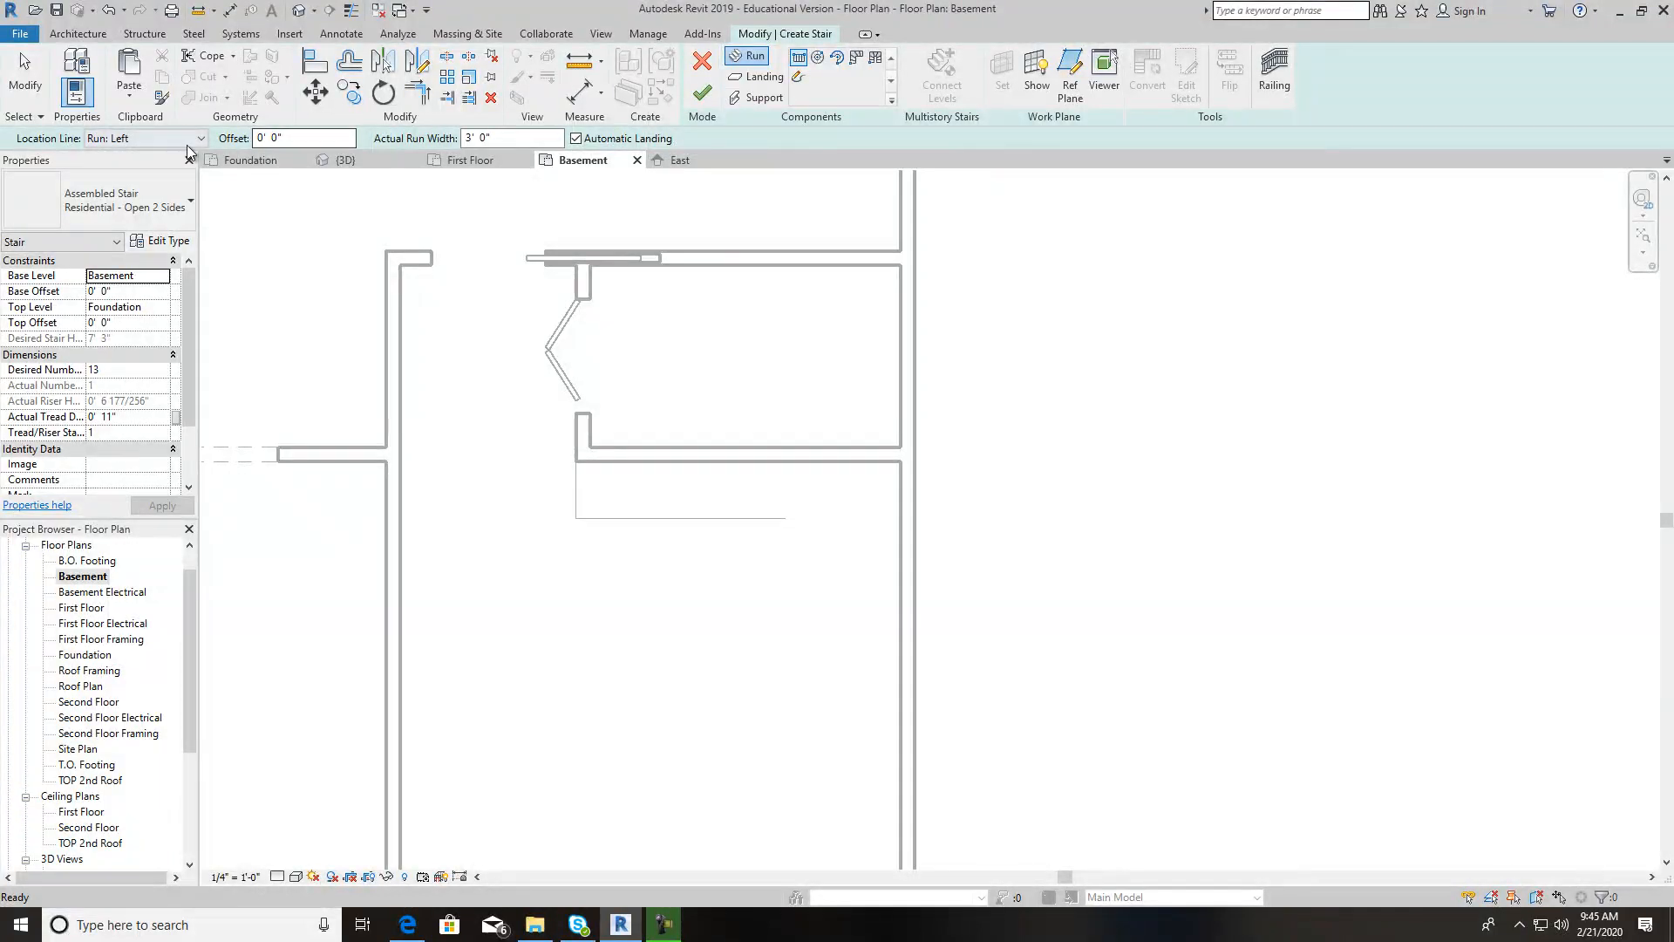
{"action": "left_click", "coordinate": [140, 202]}
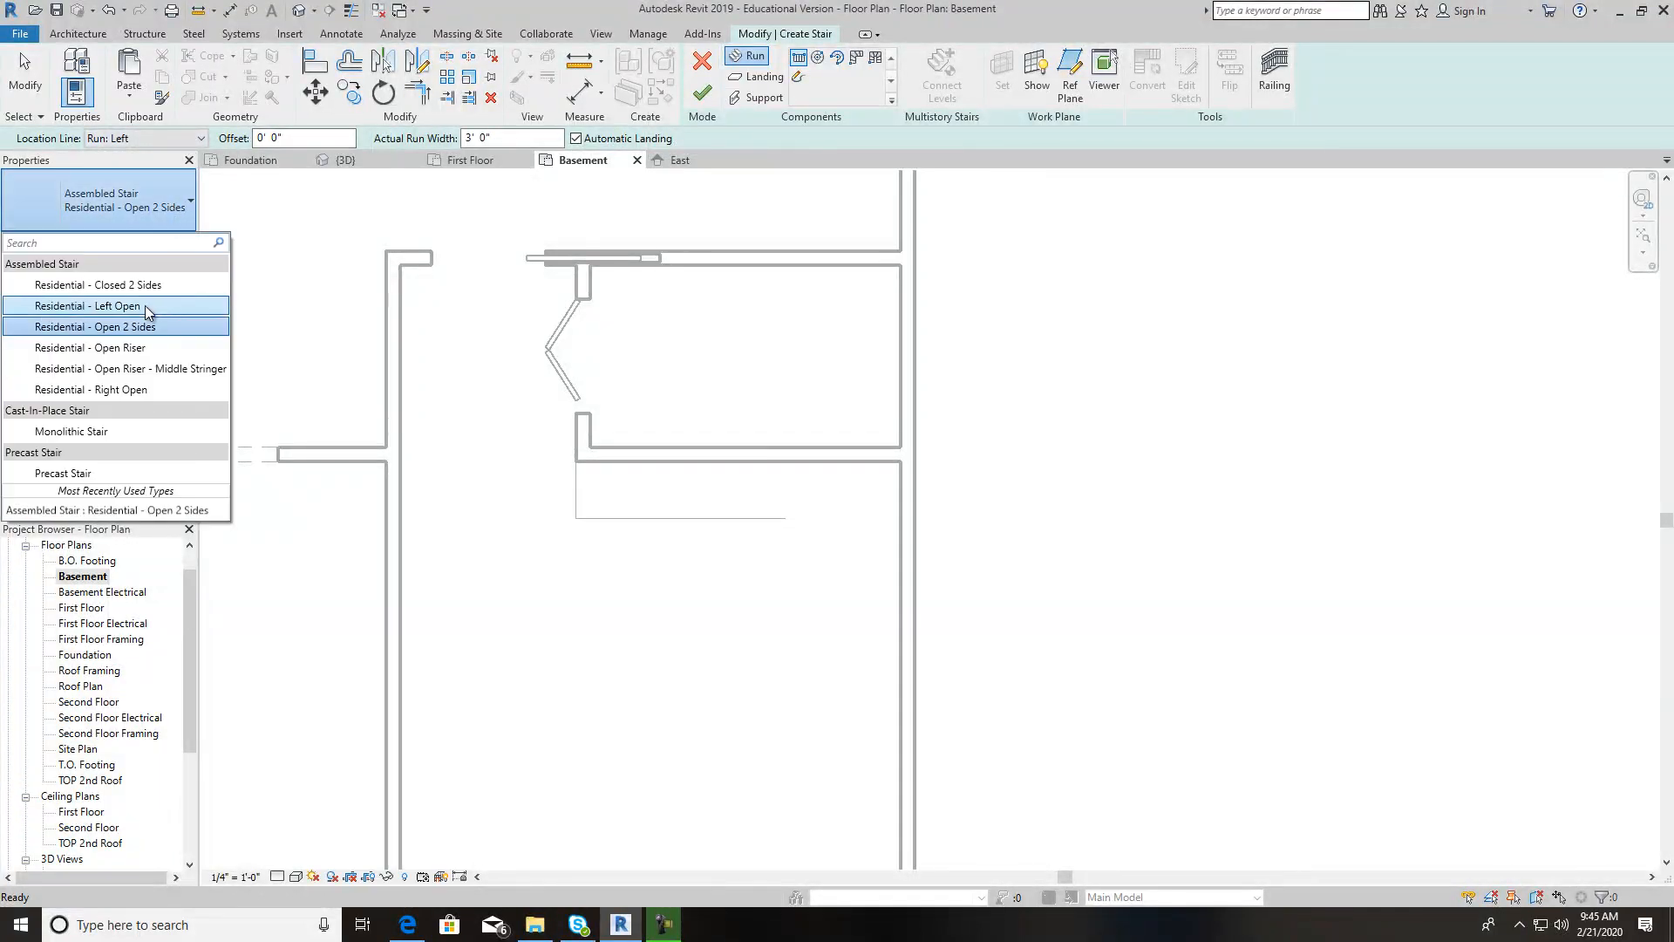
{"action": "left_click", "coordinate": [145, 327]}
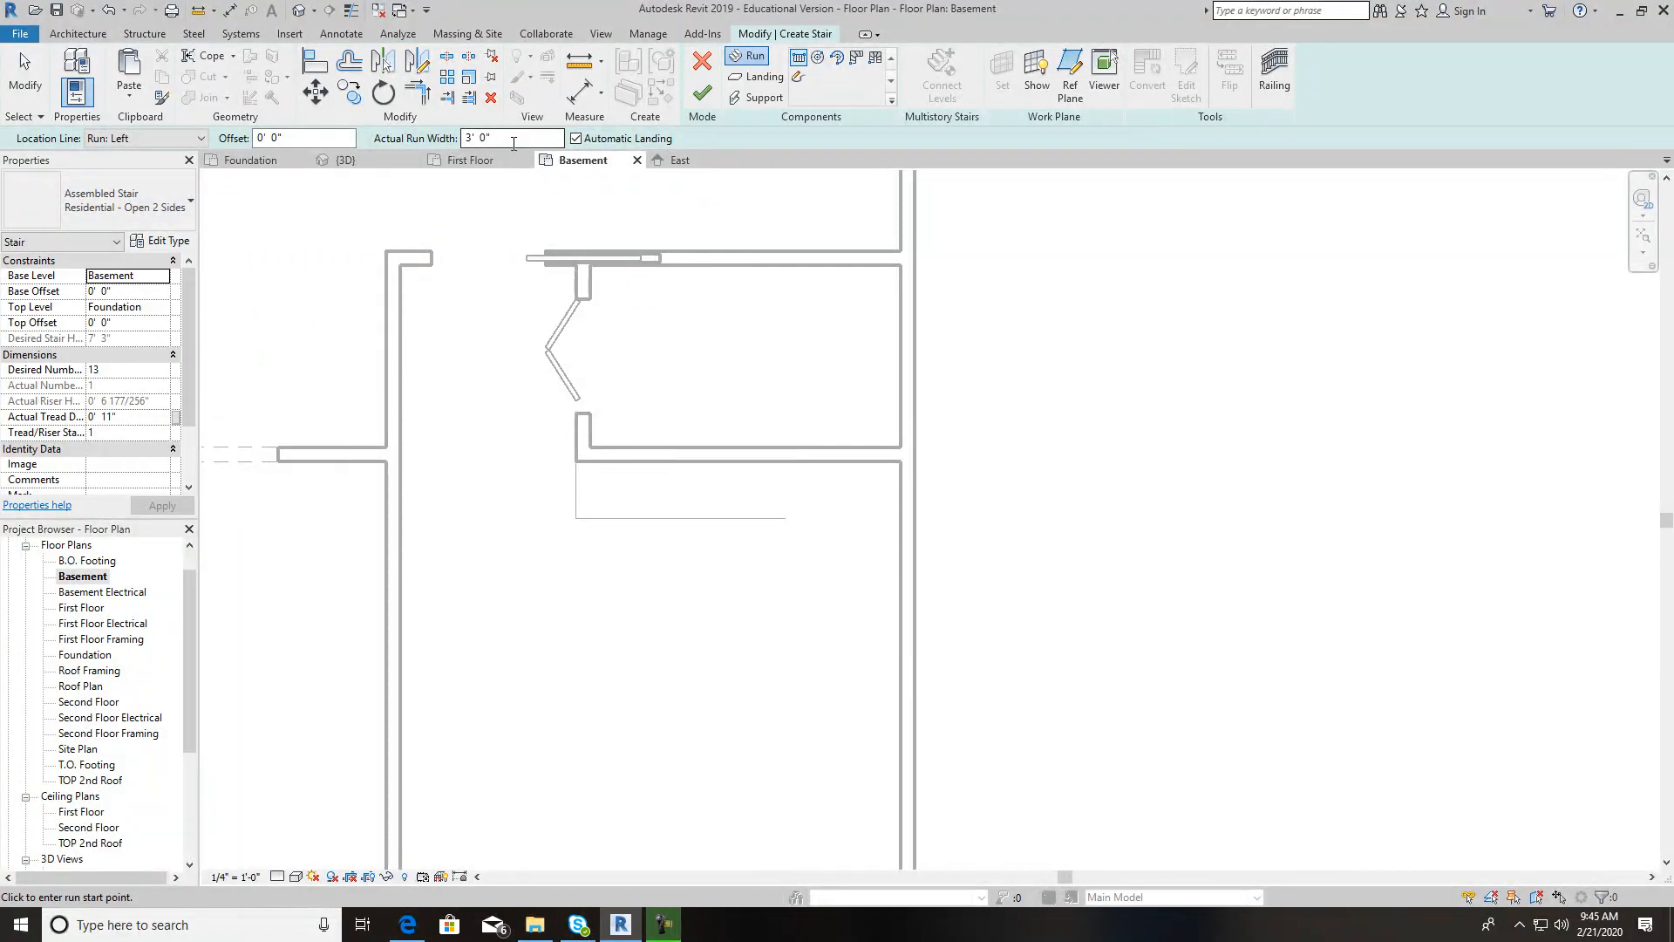
{"action": "left_click", "coordinate": [171, 141]}
{"action": "left_click", "coordinate": [160, 181]}
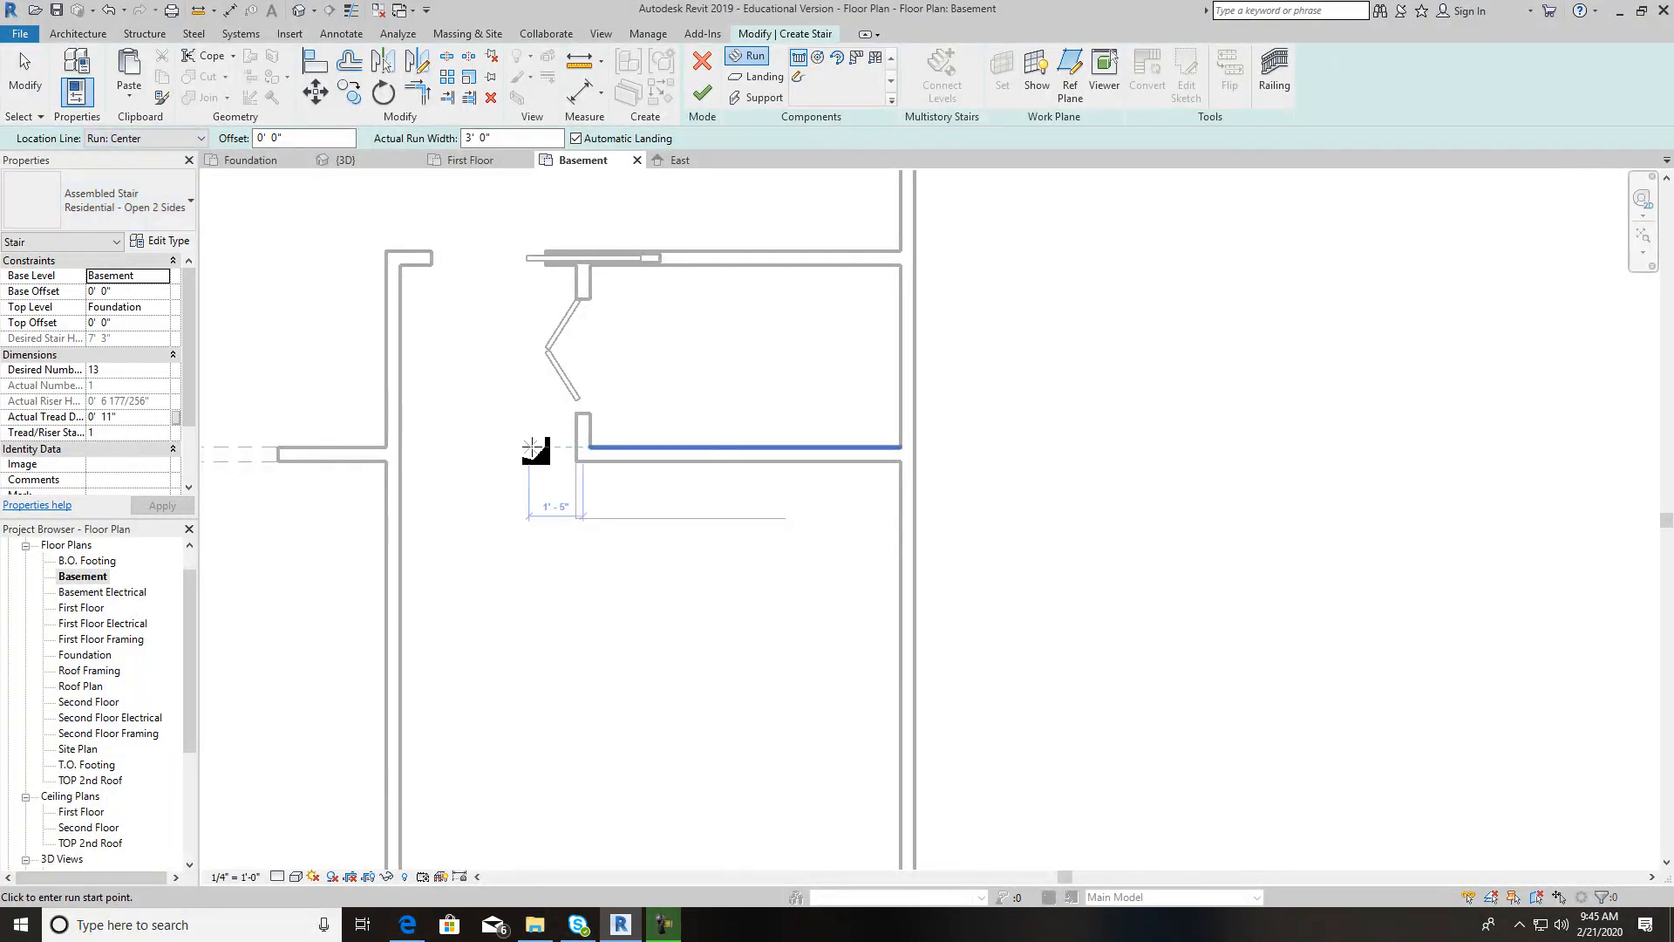
Set the stair's top level to First Floor and draw its 5' 6" first run of 7 risers along the horizontal guide line
{"action": "left_click", "coordinate": [145, 306]}
{"action": "left_click", "coordinate": [161, 307]}
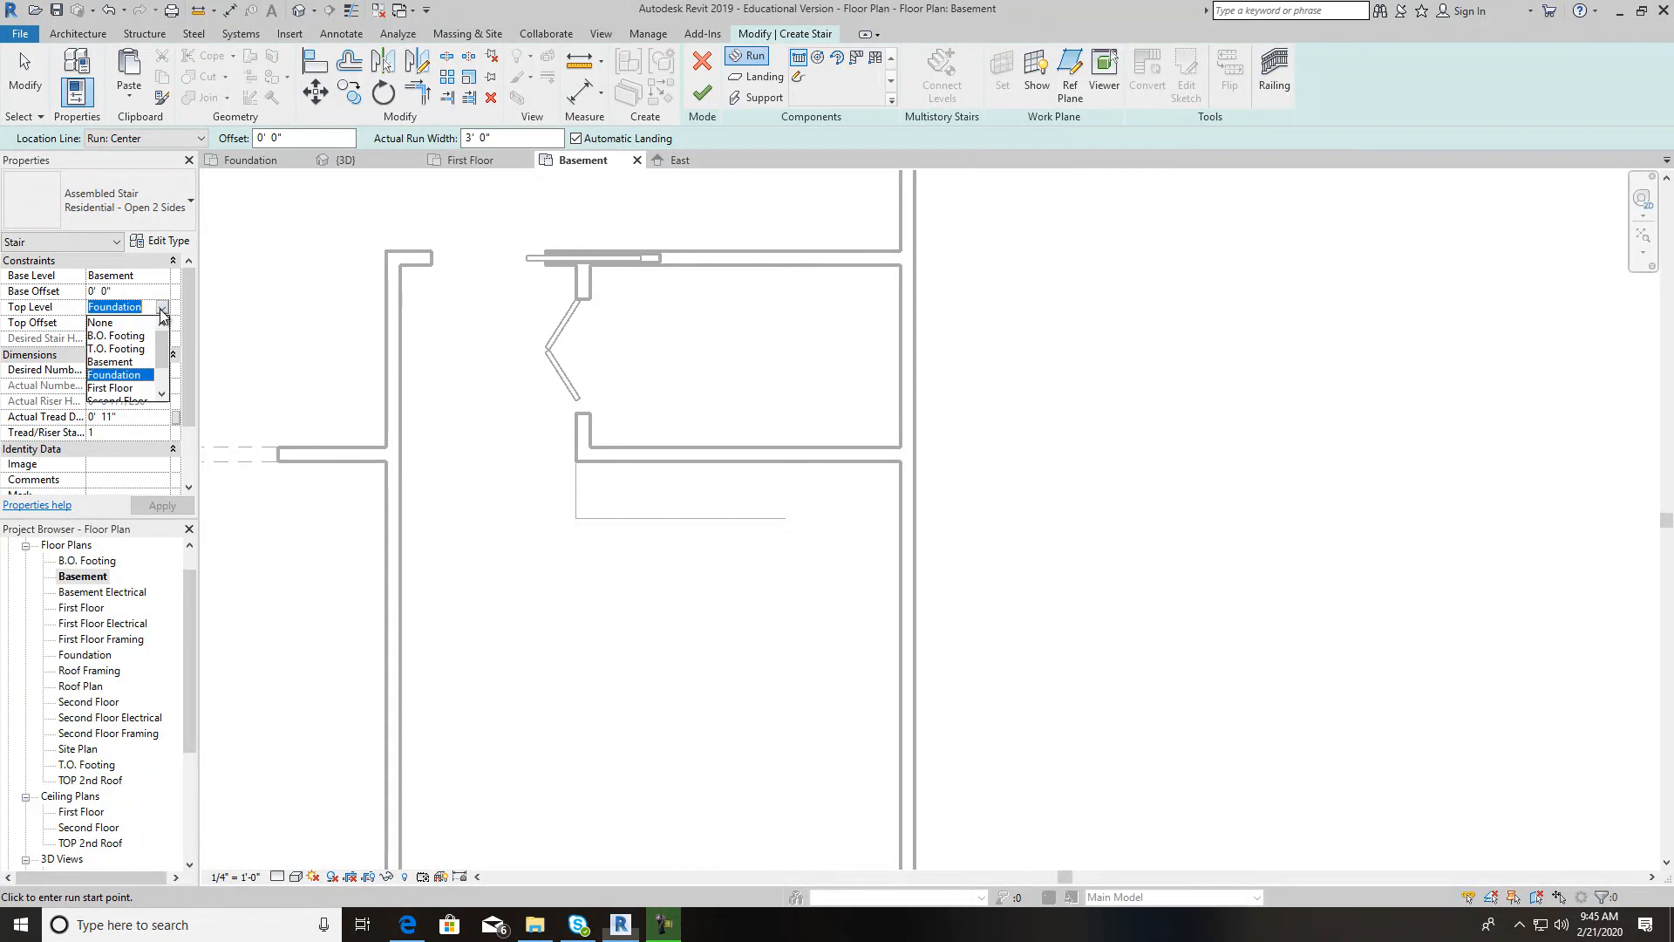
{"action": "left_click", "coordinate": [125, 389]}
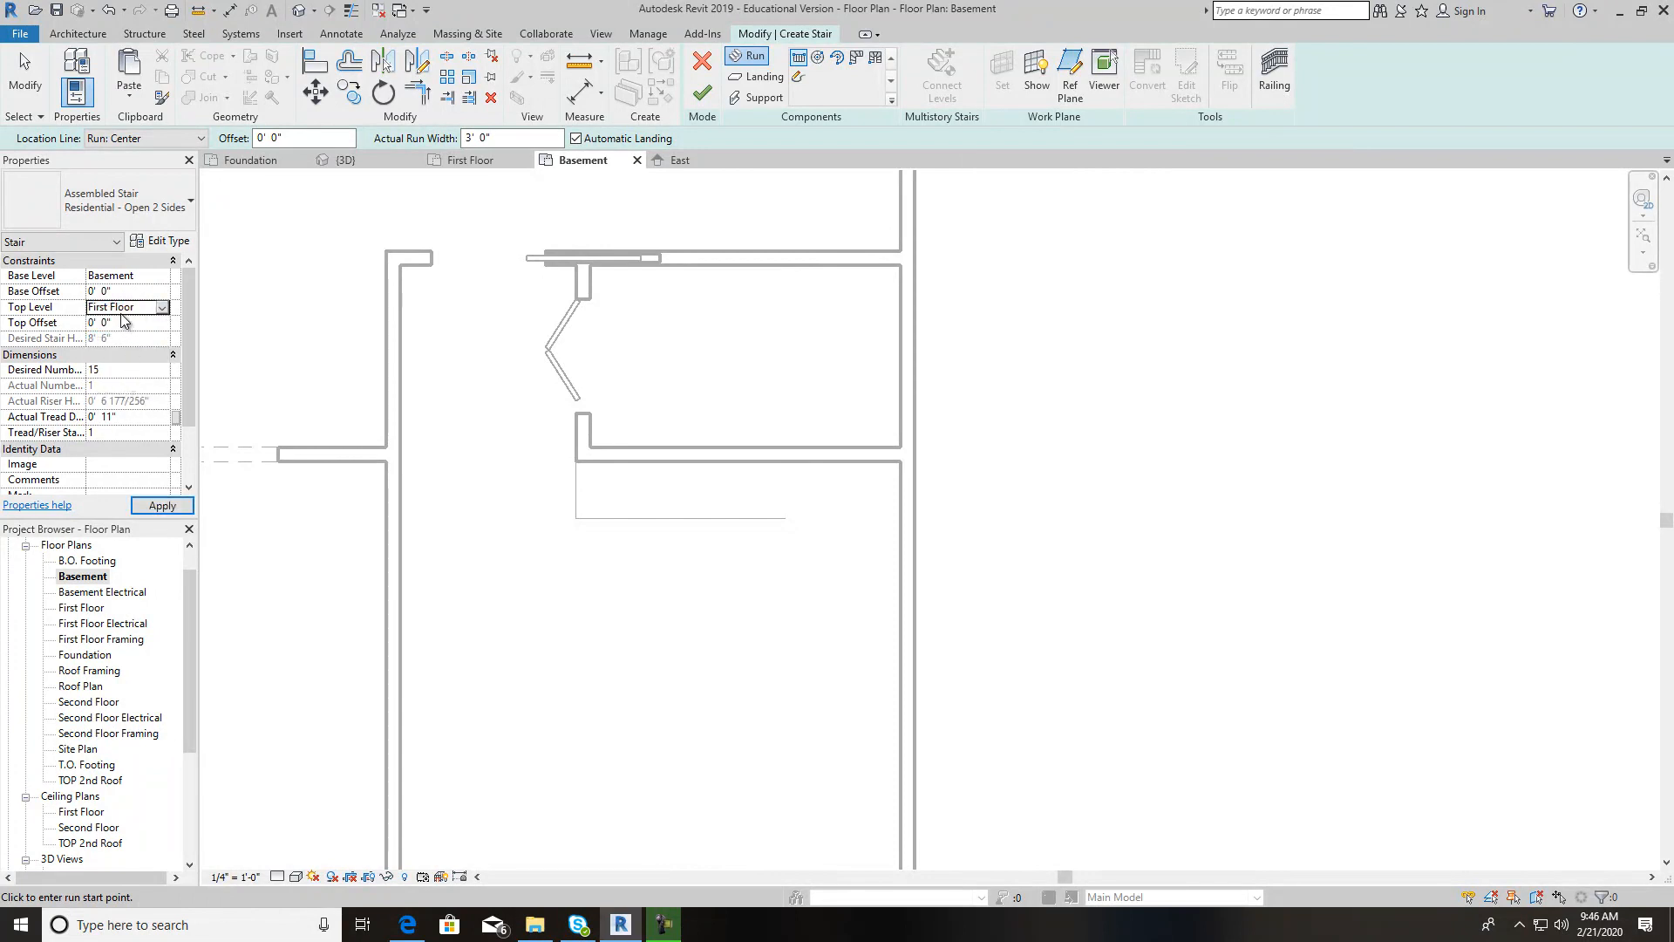
{"action": "left_click", "coordinate": [576, 518]}
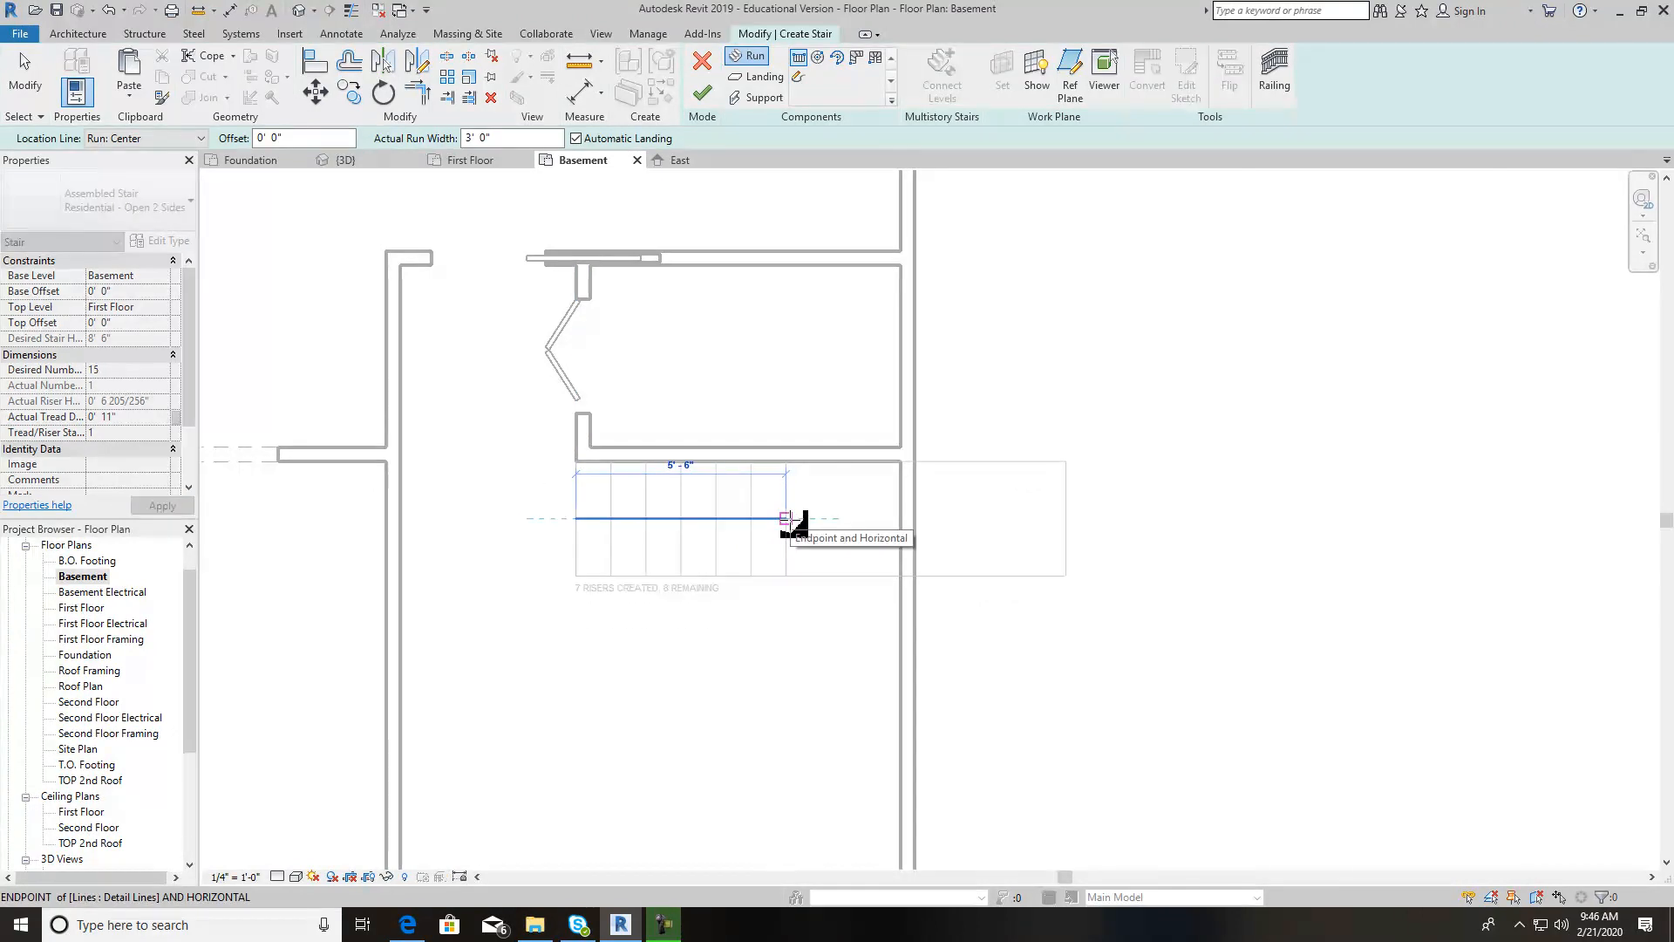
{"action": "left_click", "coordinate": [785, 518]}
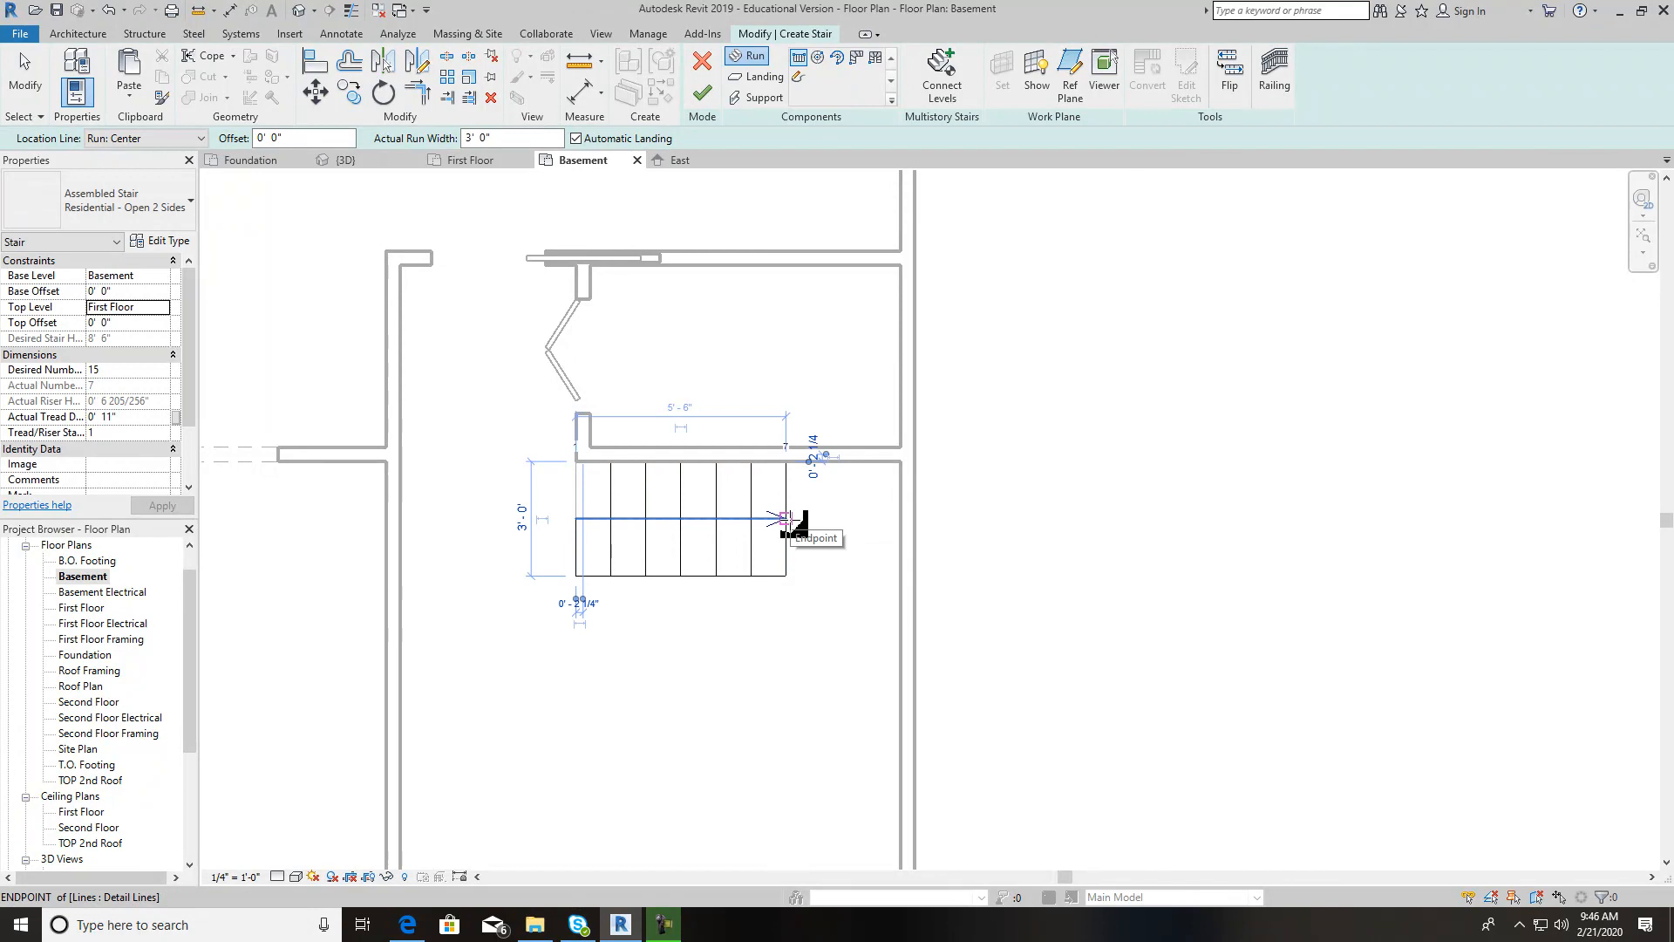
Draw the second run down the right-hand wall from the first run's lower edge, using location line Run: Left, through riser 15, and finish the stair
{"action": "scroll", "coordinate": [817, 558], "scroll_direction": "up", "scroll_amount": 3}
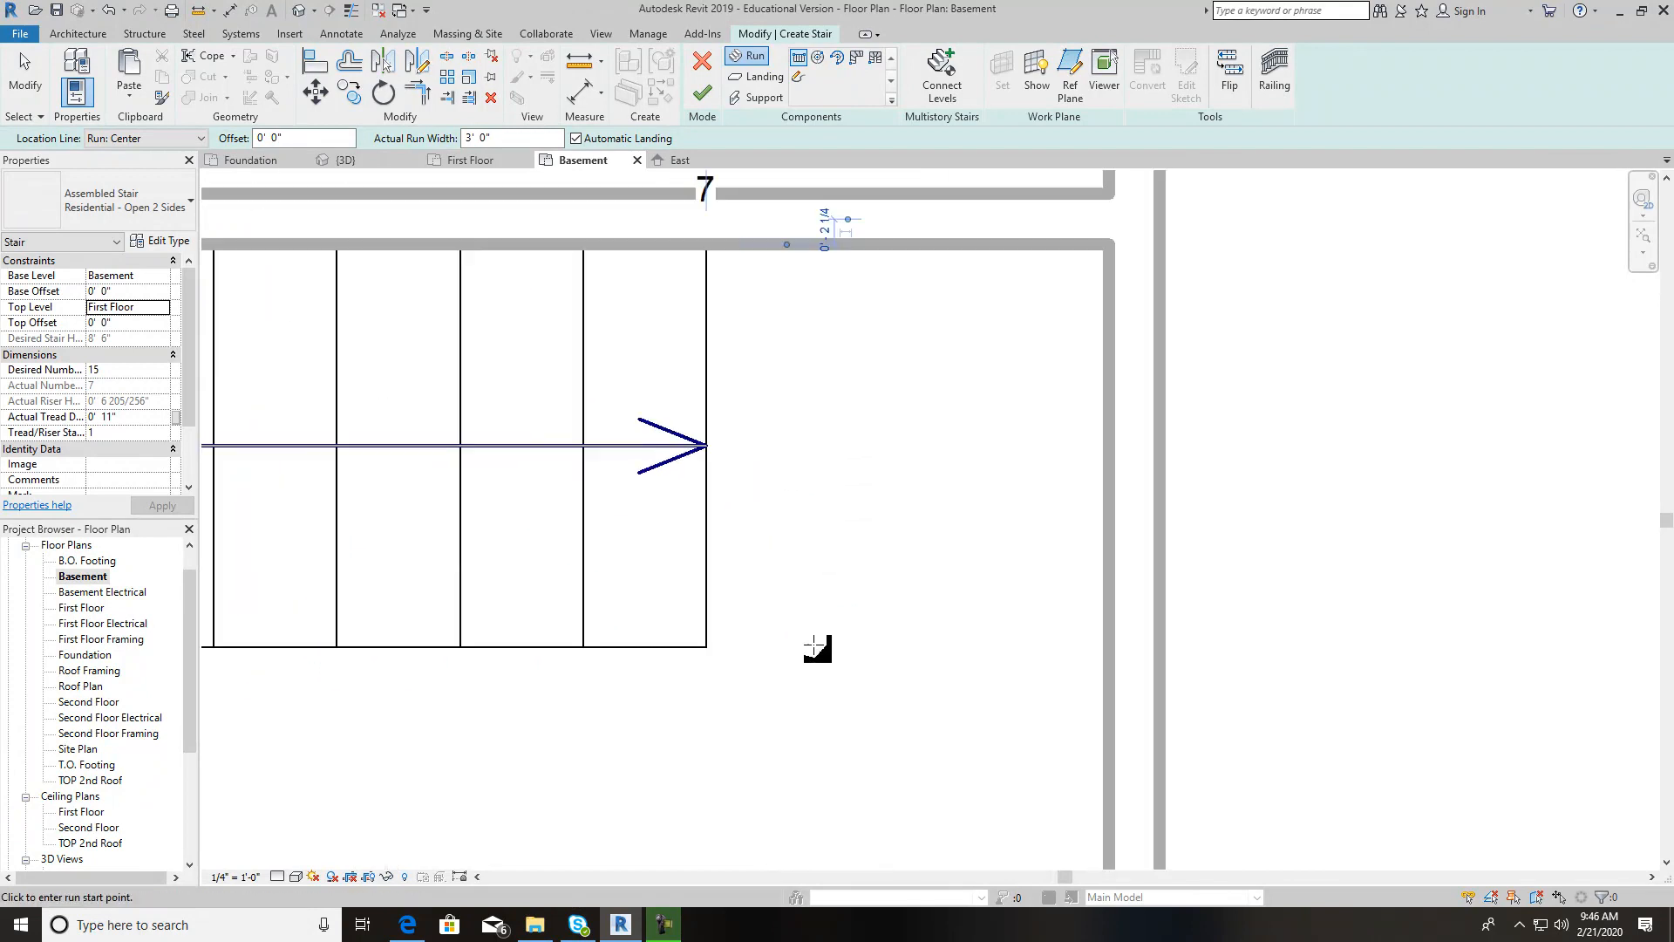
{"action": "scroll", "coordinate": [807, 650], "scroll_direction": "up", "scroll_amount": 2}
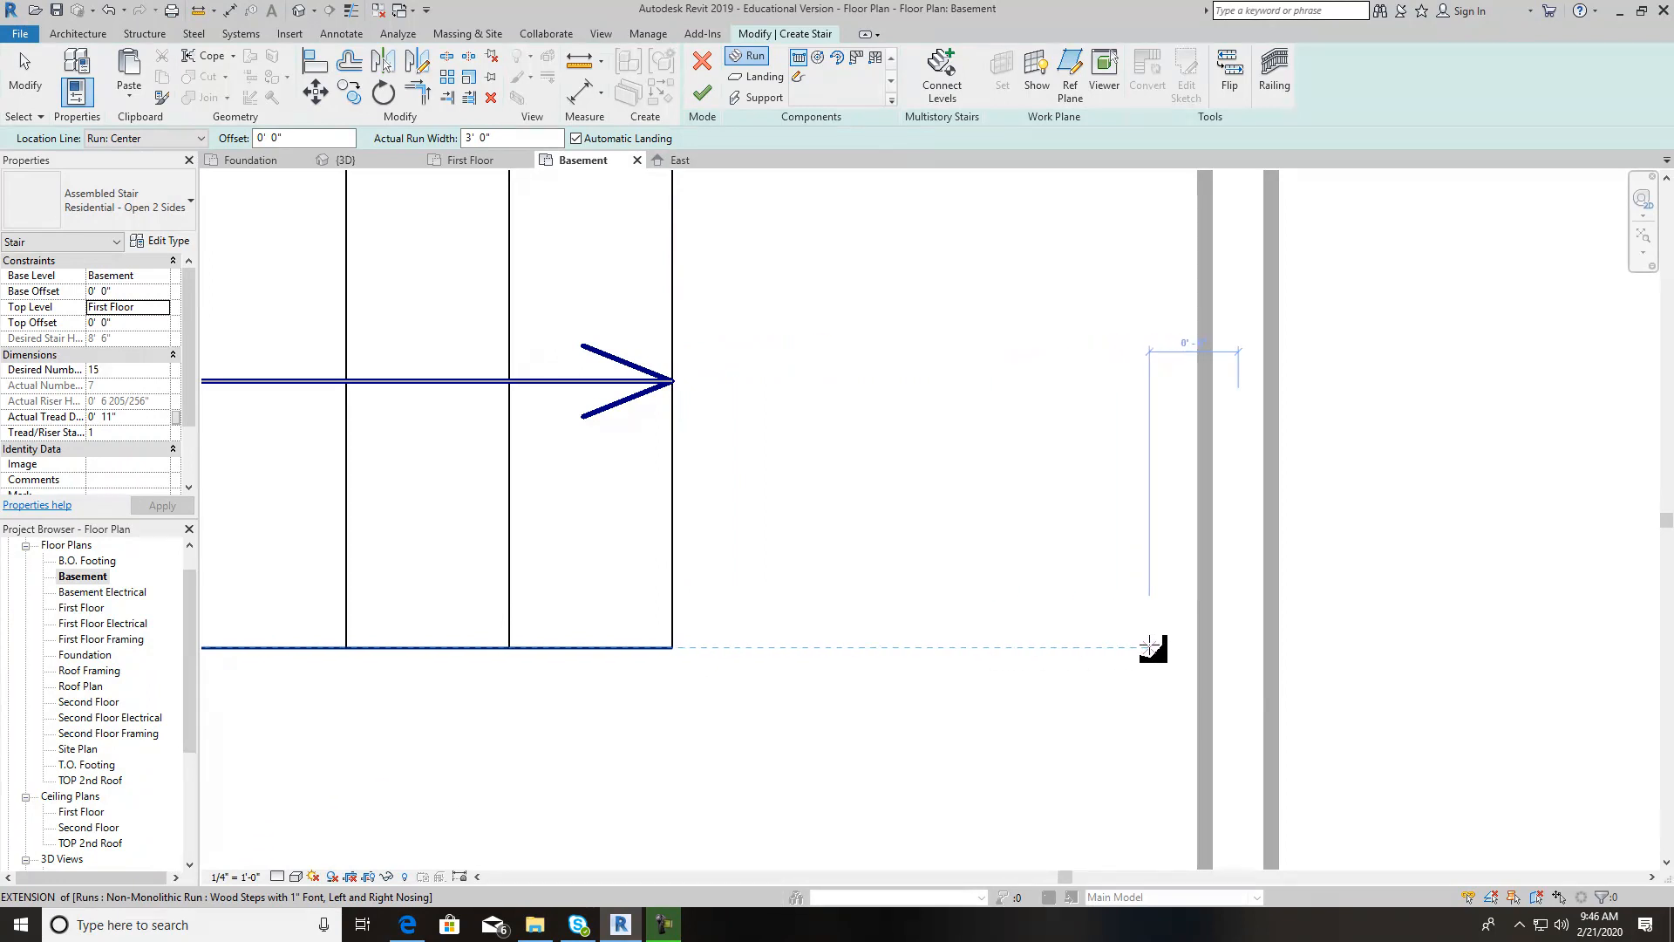
{"action": "left_click", "coordinate": [1200, 643]}
{"action": "scroll", "coordinate": [1162, 703], "scroll_direction": "down", "scroll_amount": 1}
{"action": "middle_click_drag", "start_coordinate": [1177, 671], "coordinate": [1113, 410]}
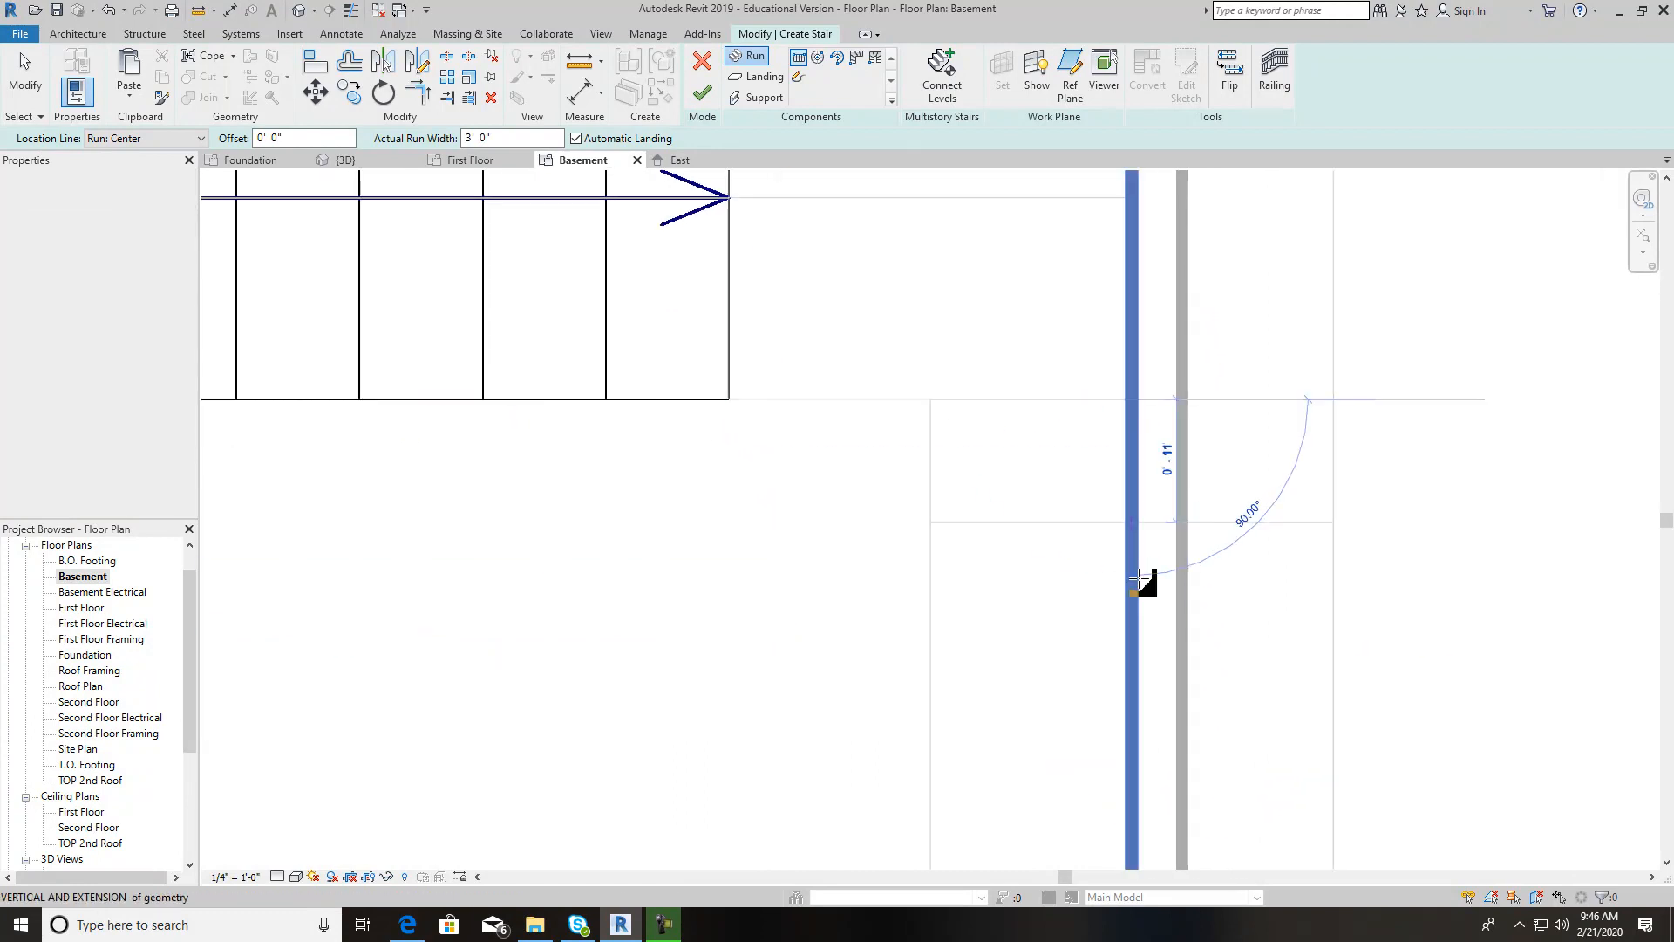
{"action": "middle_click_drag", "start_coordinate": [1127, 688], "coordinate": [1028, 454]}
{"action": "scroll", "coordinate": [1035, 541], "scroll_direction": "up", "scroll_amount": 1}
{"action": "scroll", "coordinate": [1035, 542], "scroll_direction": "down", "scroll_amount": 4}
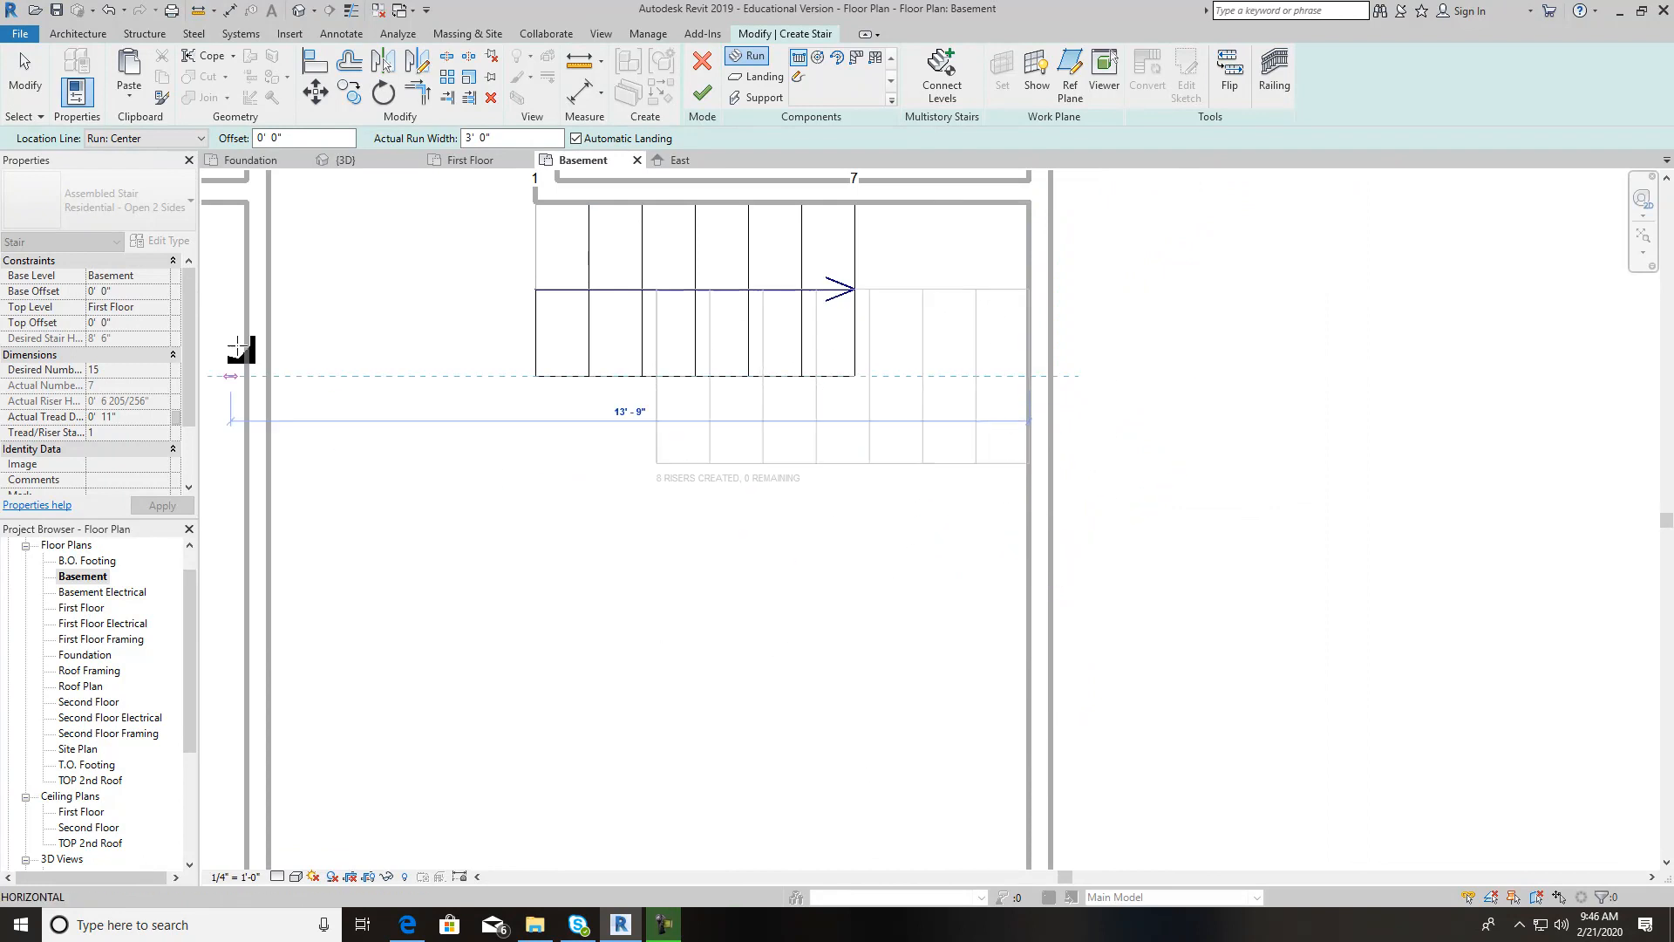
{"action": "left_click", "coordinate": [170, 138]}
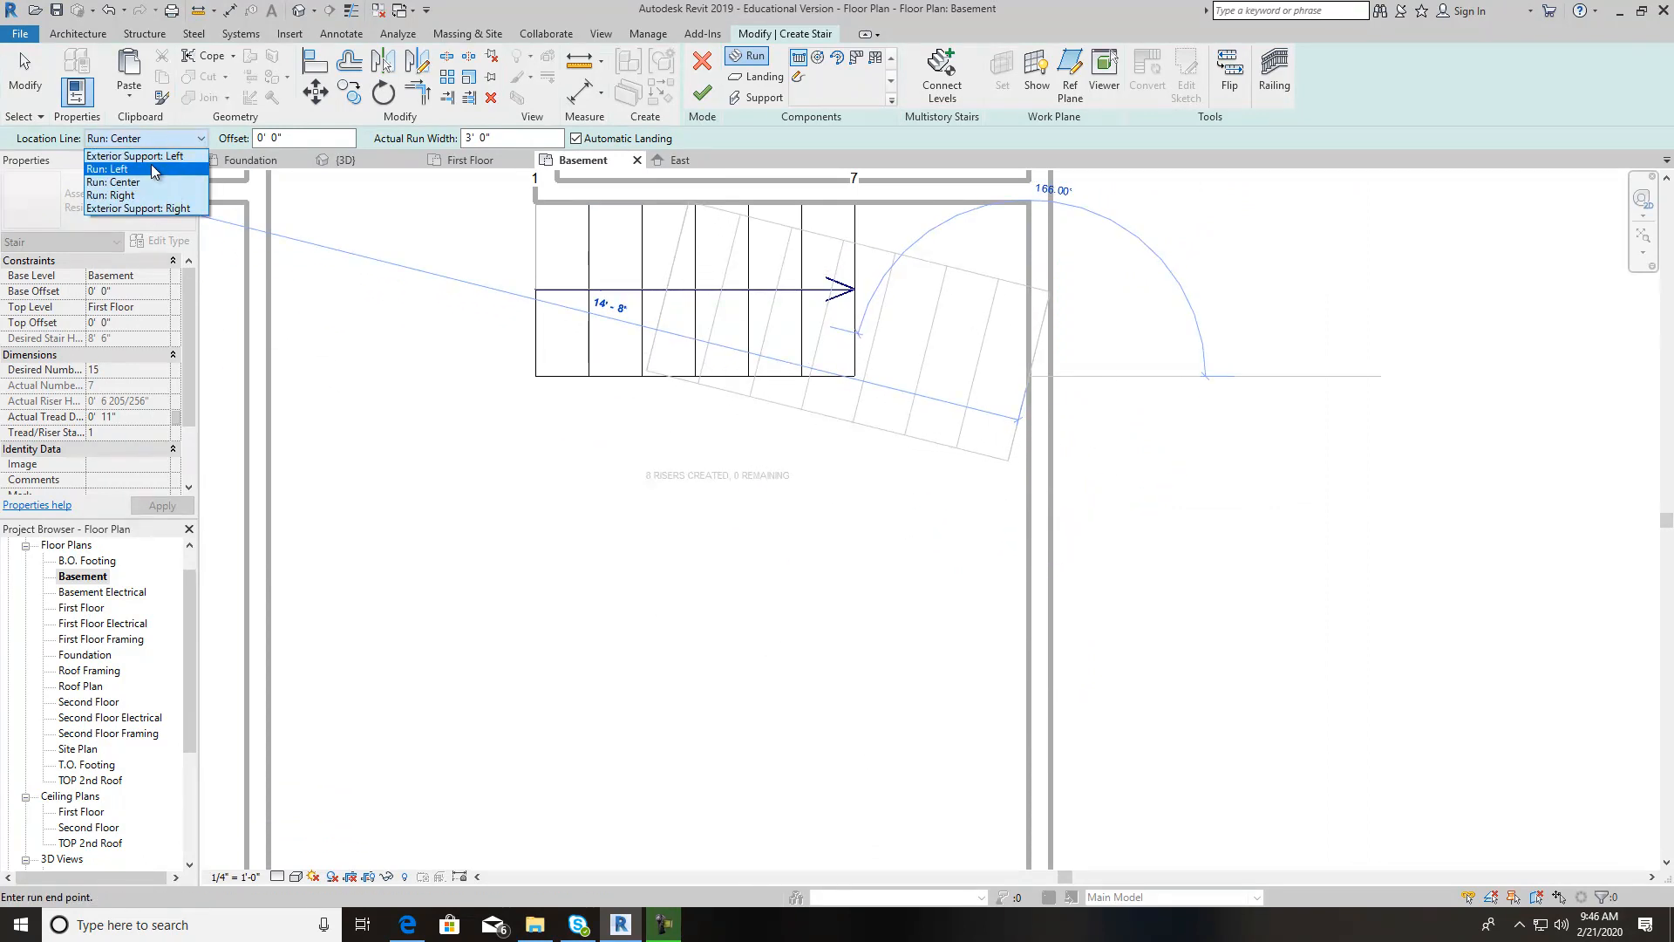
{"action": "left_click", "coordinate": [152, 170]}
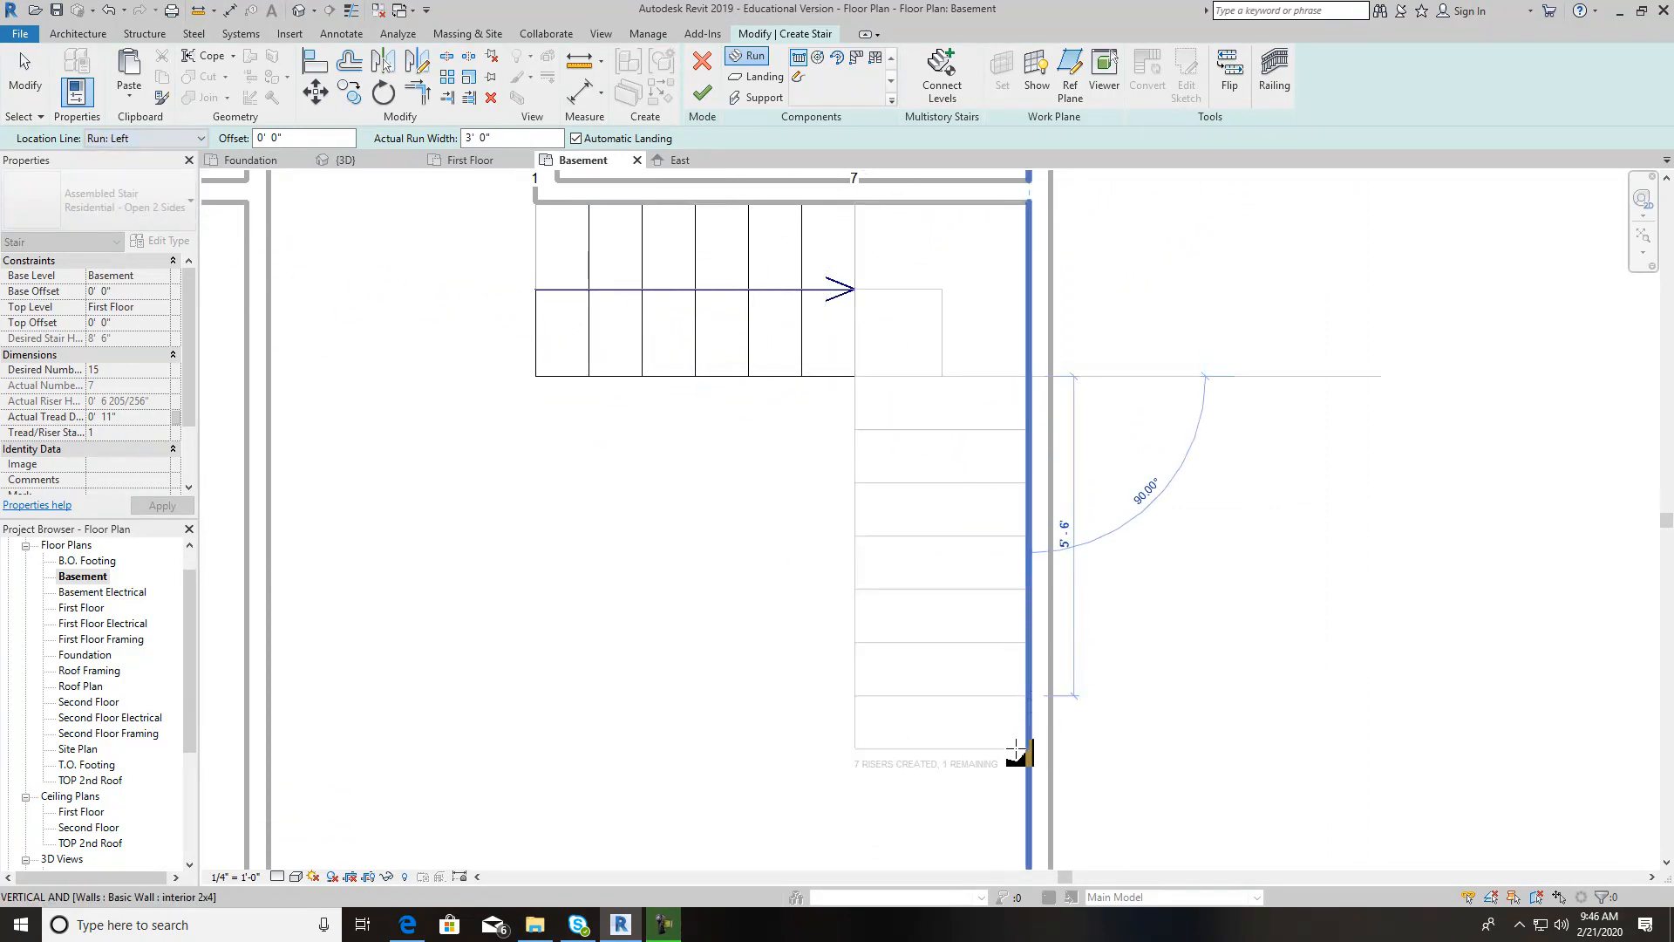
{"action": "left_click", "coordinate": [1030, 803]}
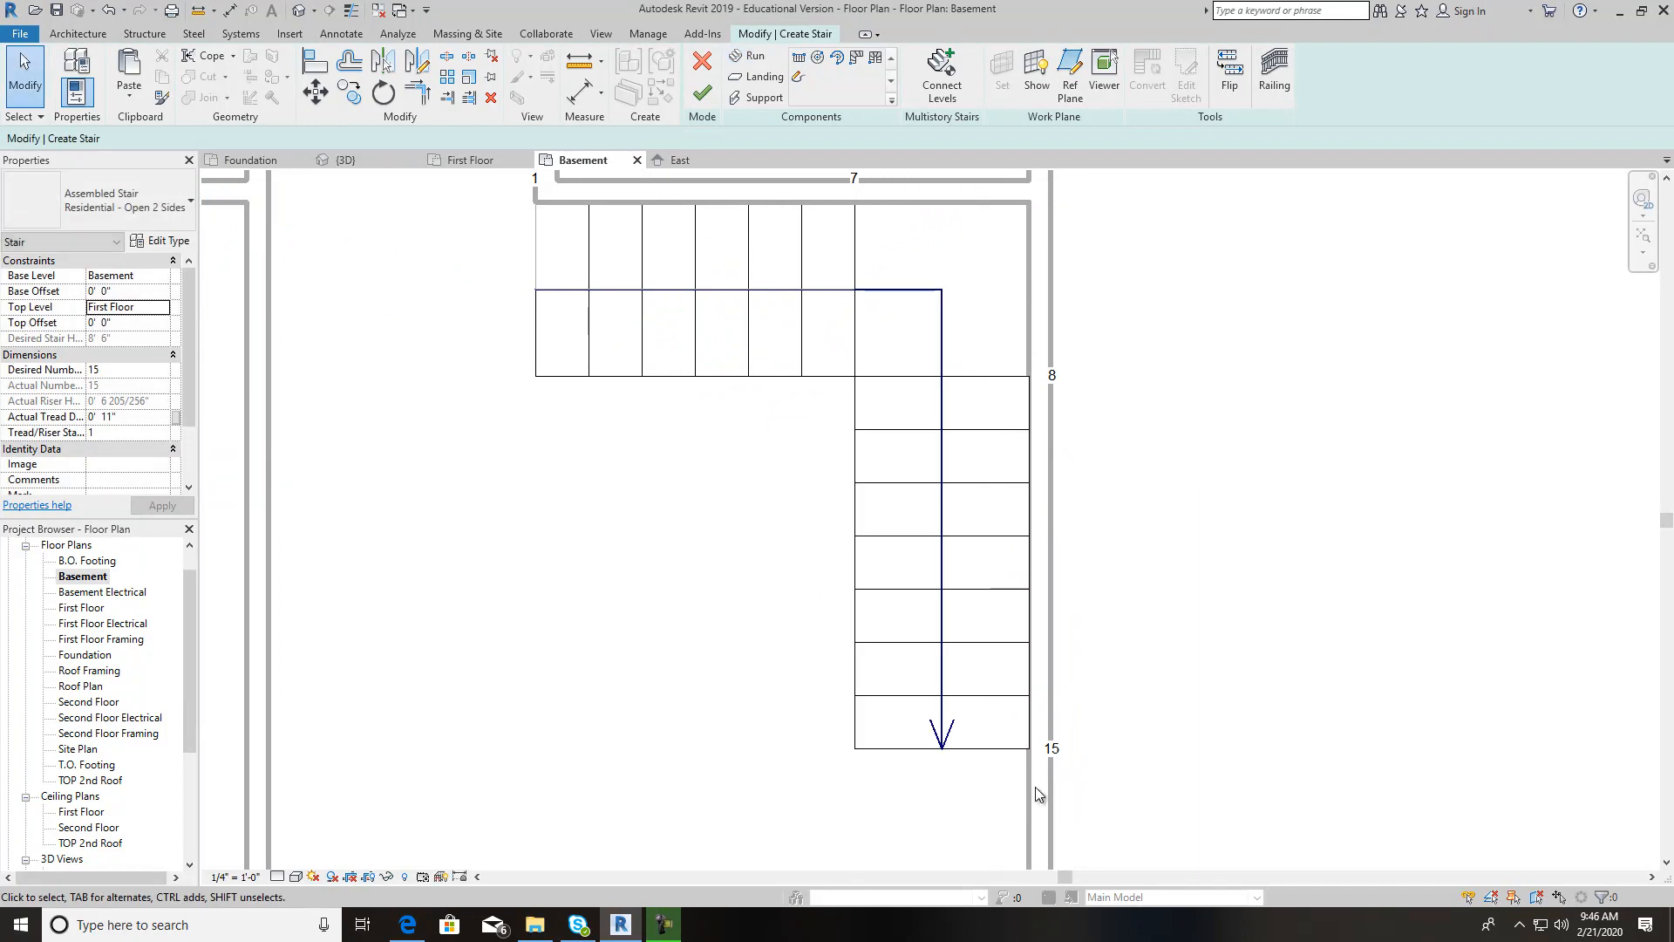
{"action": "left_click", "coordinate": [703, 92]}
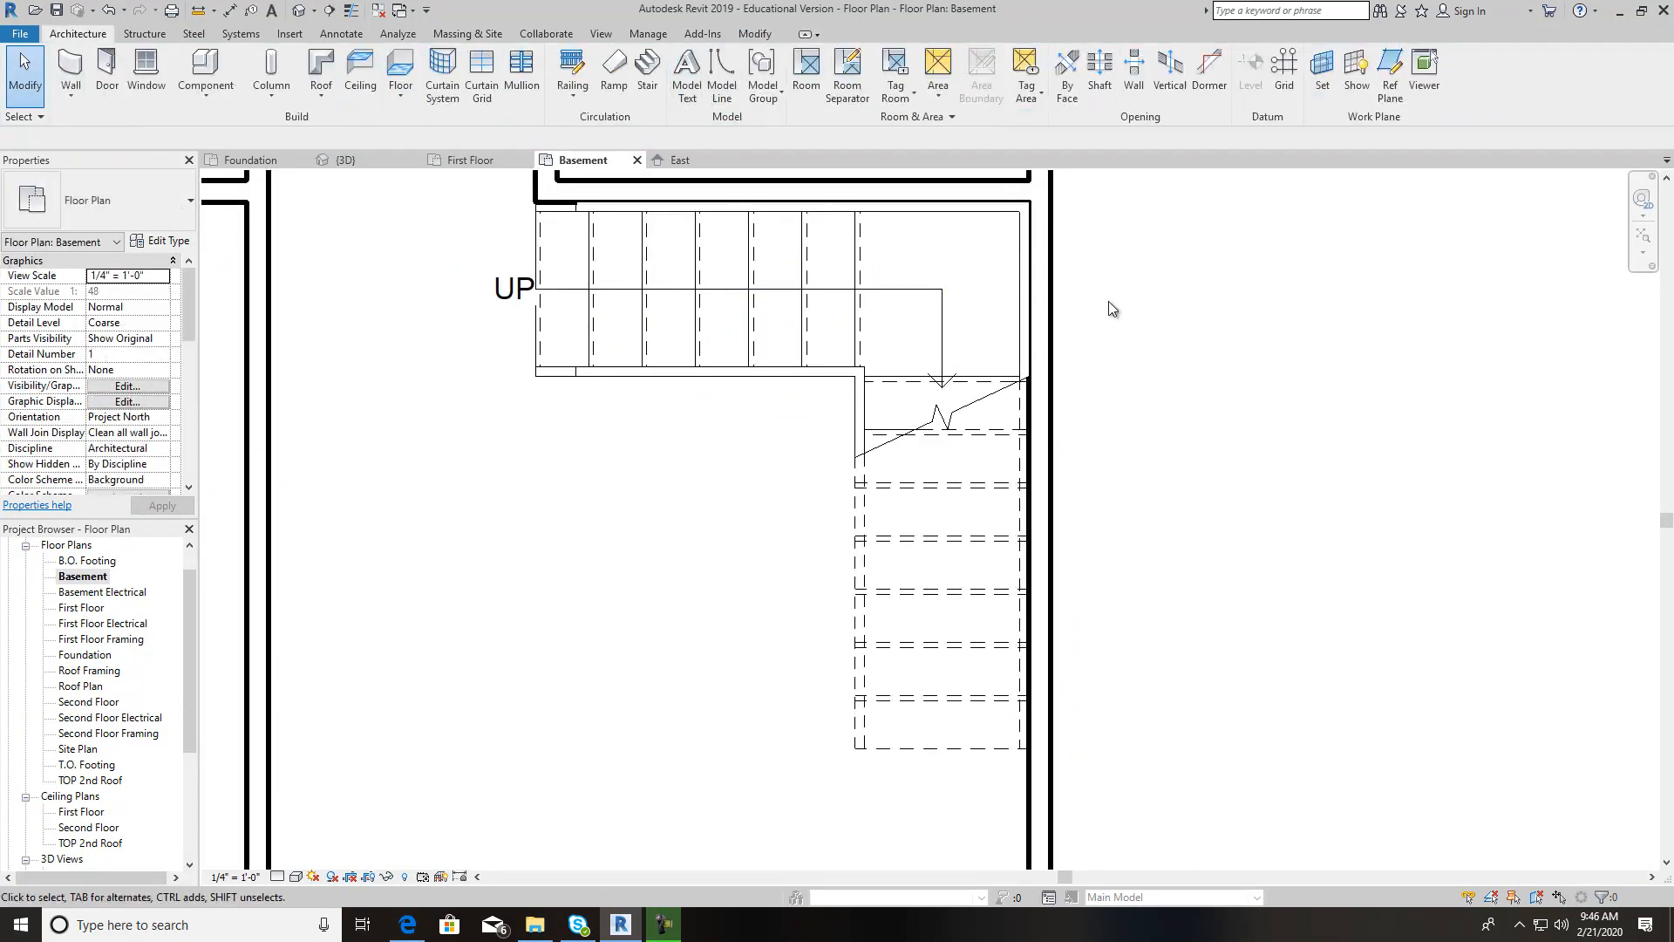
Open the 3D view and examine the new basement stair from the left side and from the front-left angle
{"action": "left_click", "coordinate": [299, 14]}
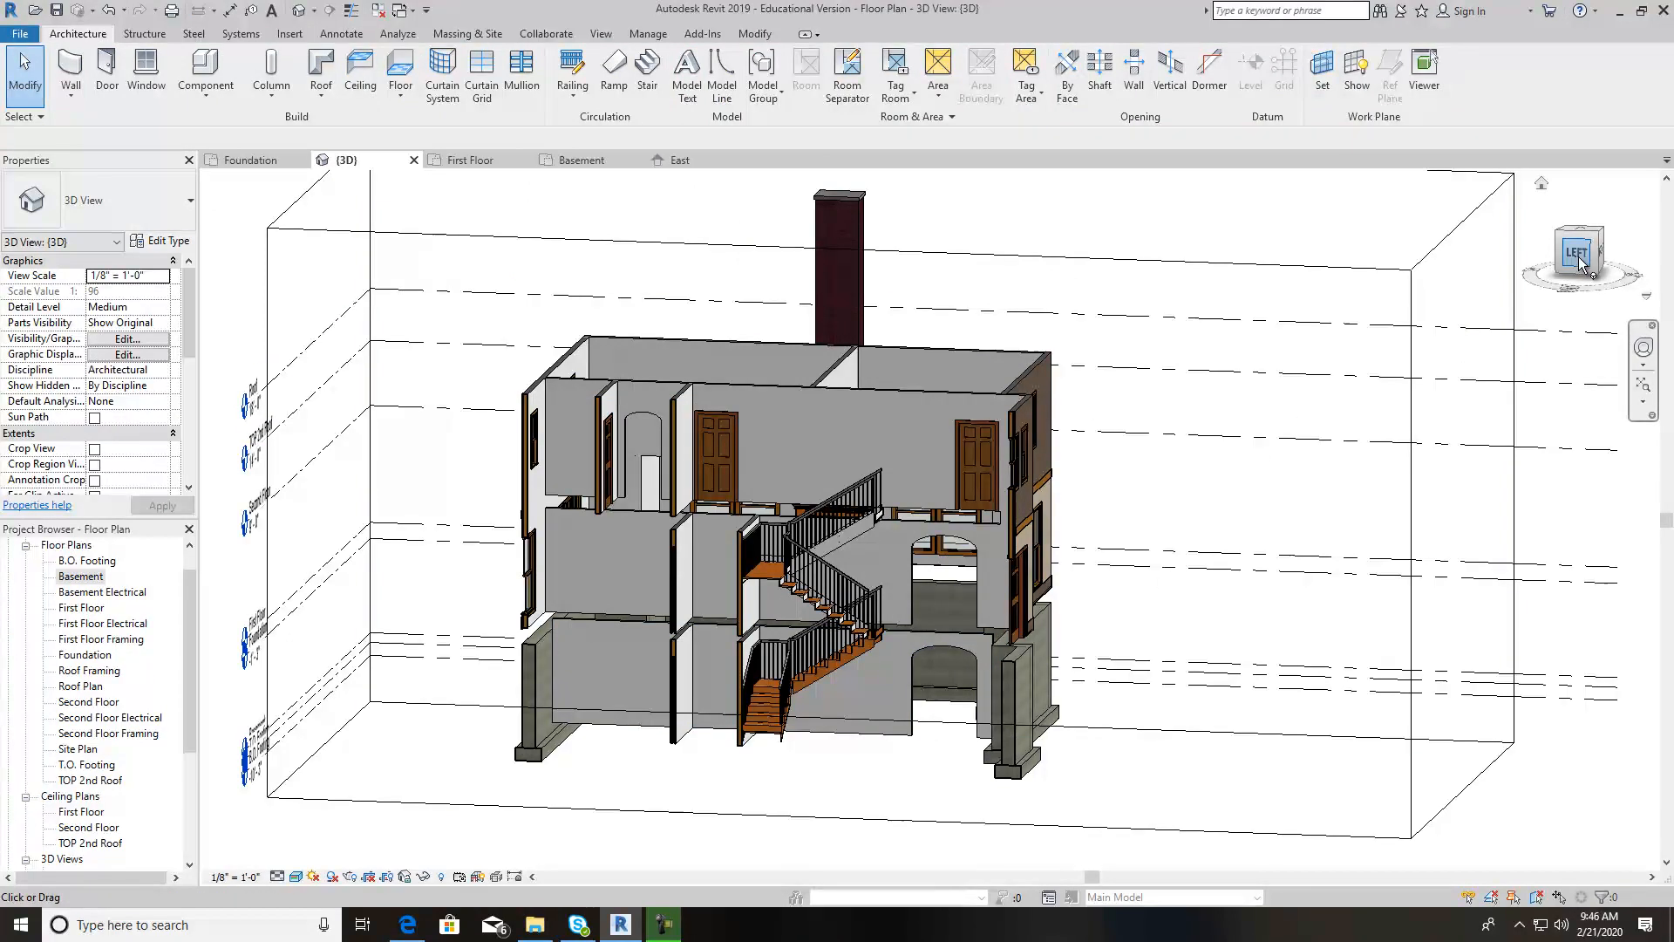
{"action": "left_click", "coordinate": [1597, 239]}
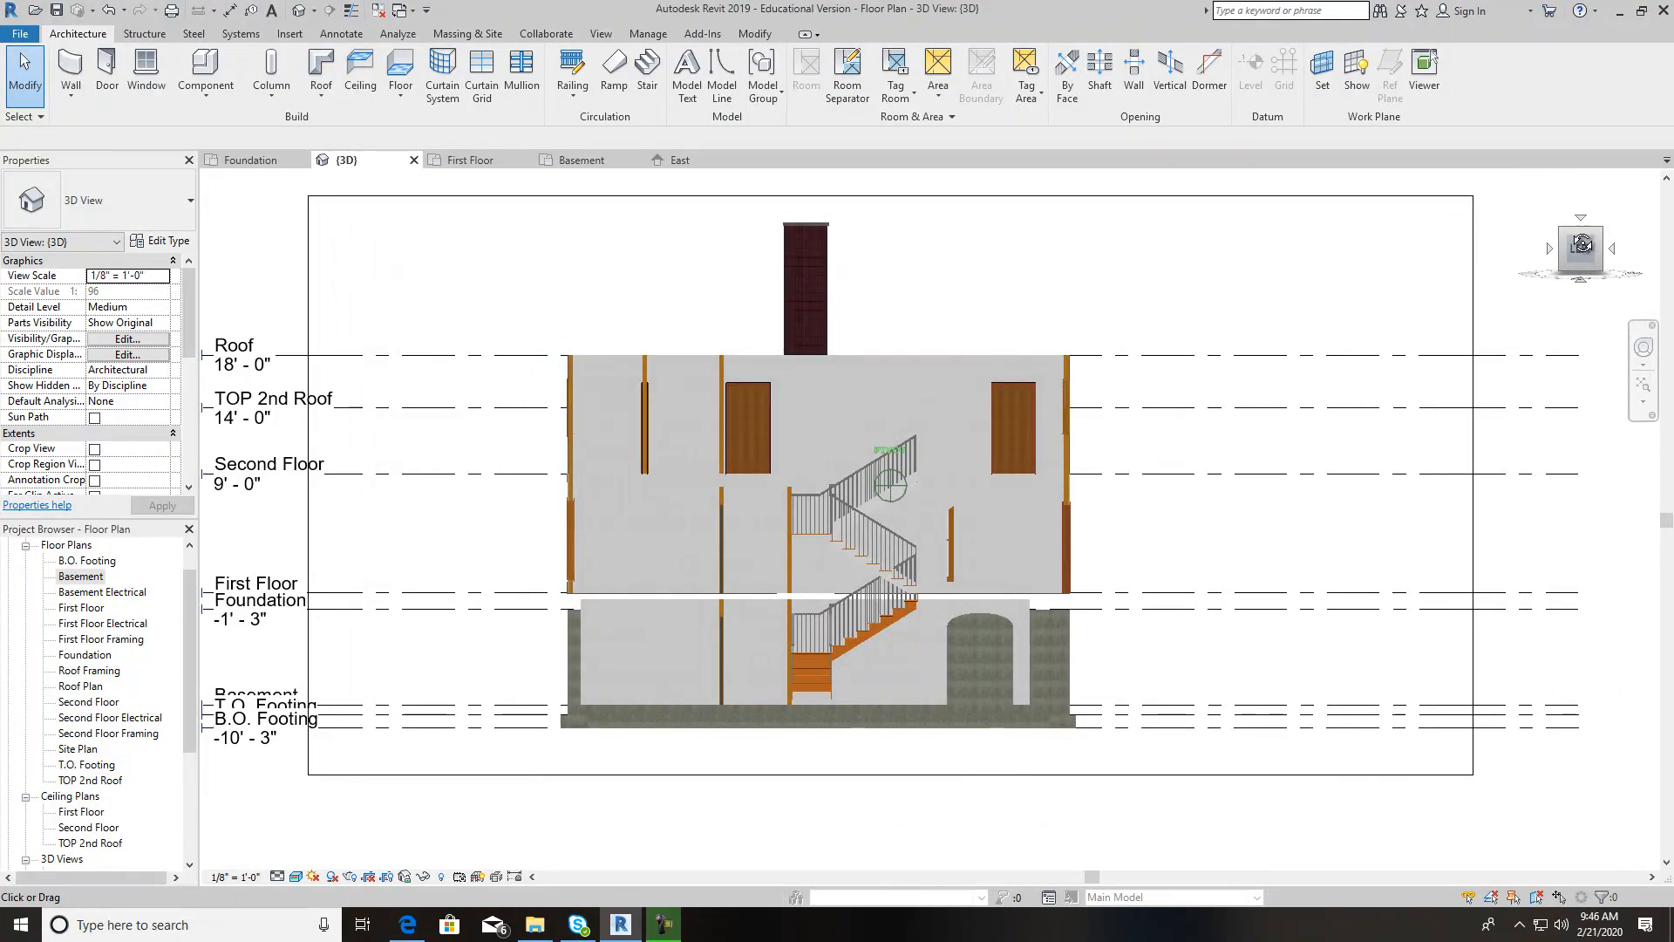
{"action": "scroll", "coordinate": [853, 632], "scroll_direction": "up", "scroll_amount": 5}
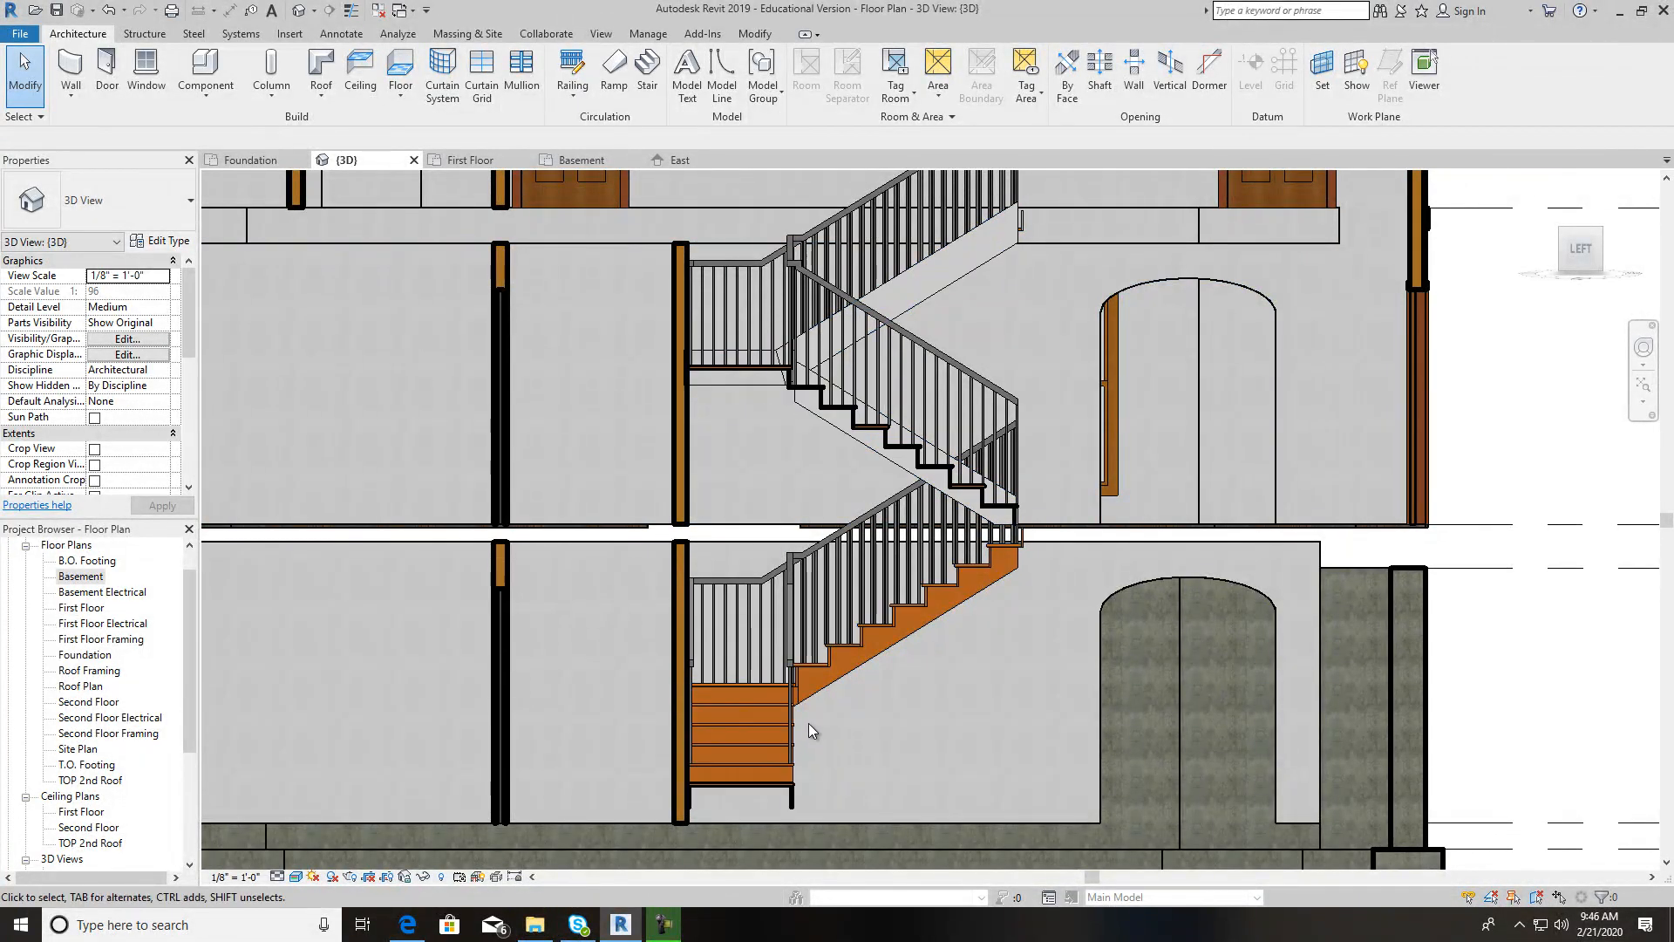
{"action": "scroll", "coordinate": [783, 802], "scroll_direction": "down", "scroll_amount": 2}
{"action": "middle_click_drag", "start_coordinate": [1337, 337], "coordinate": [1387, 463], "text": "shift"}
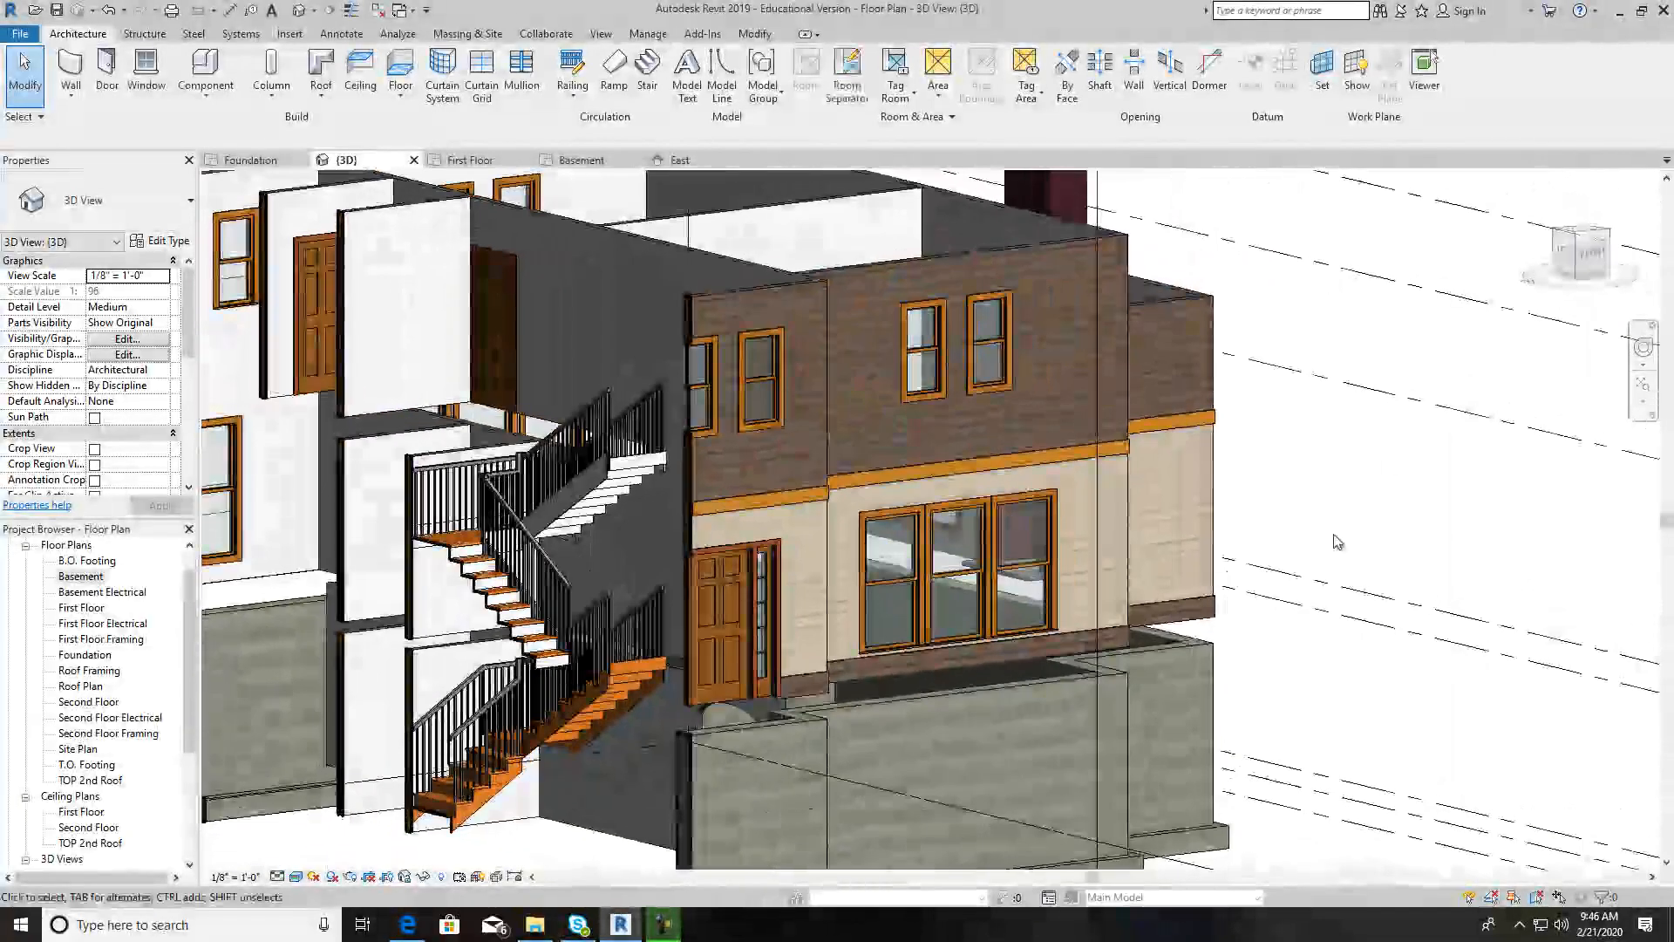
{"action": "scroll", "coordinate": [1387, 463], "scroll_direction": "down", "scroll_amount": 2}
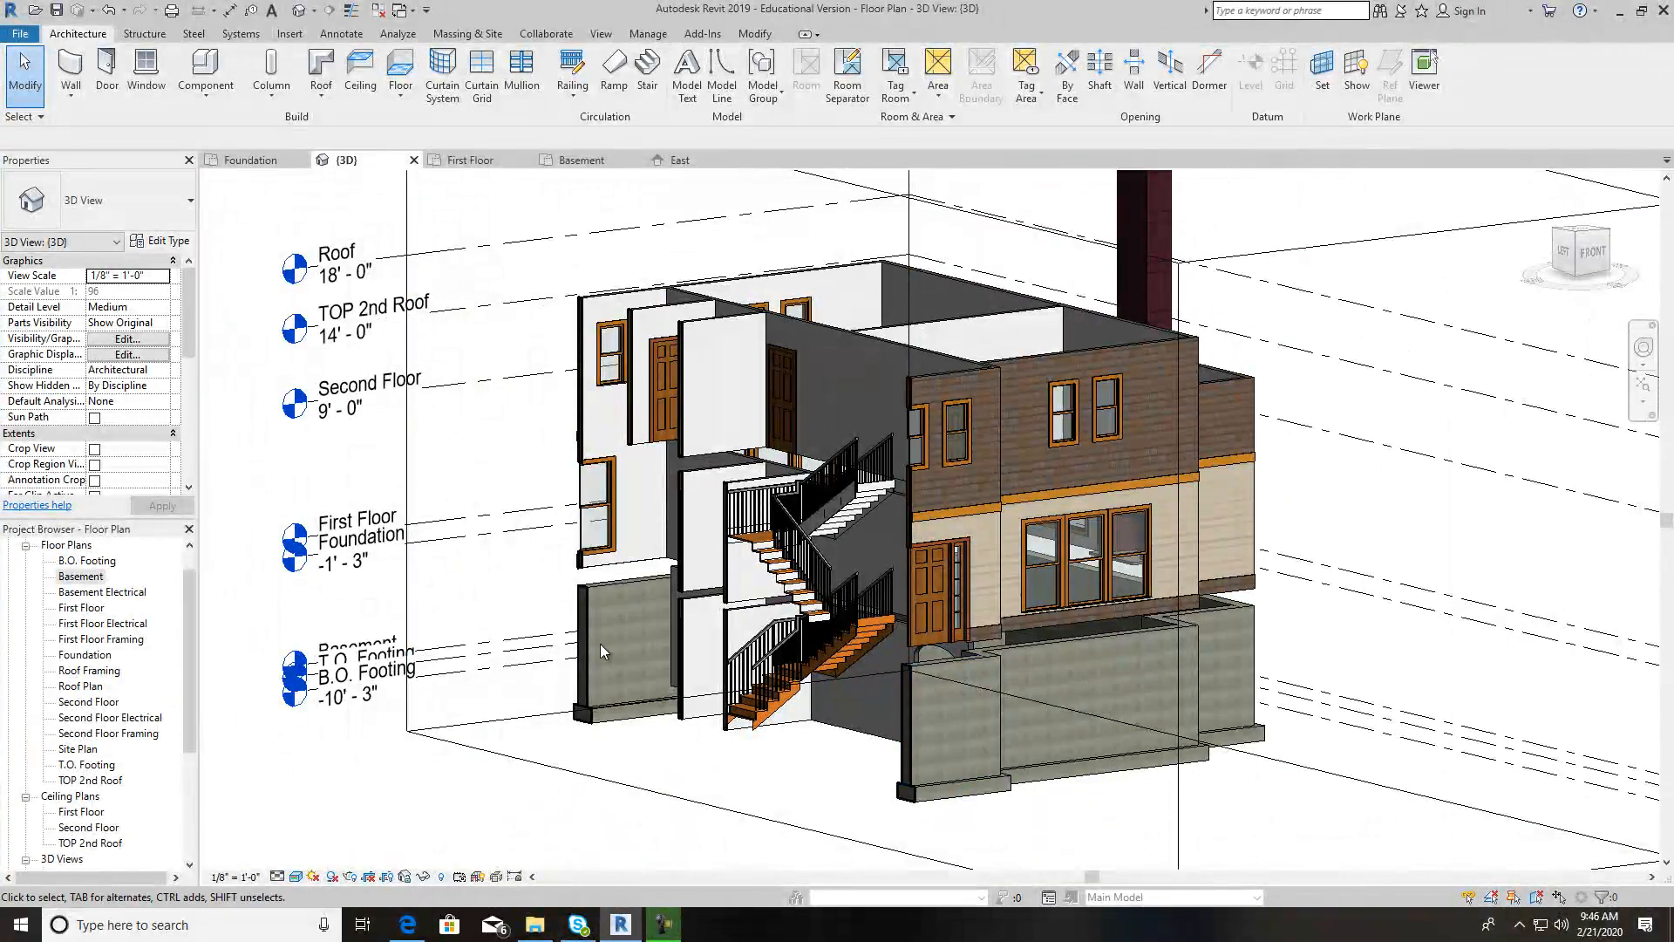
Select the section box and orbit around the cut model to examine the two stacked stairs from above
{"action": "left_click", "coordinate": [1178, 776]}
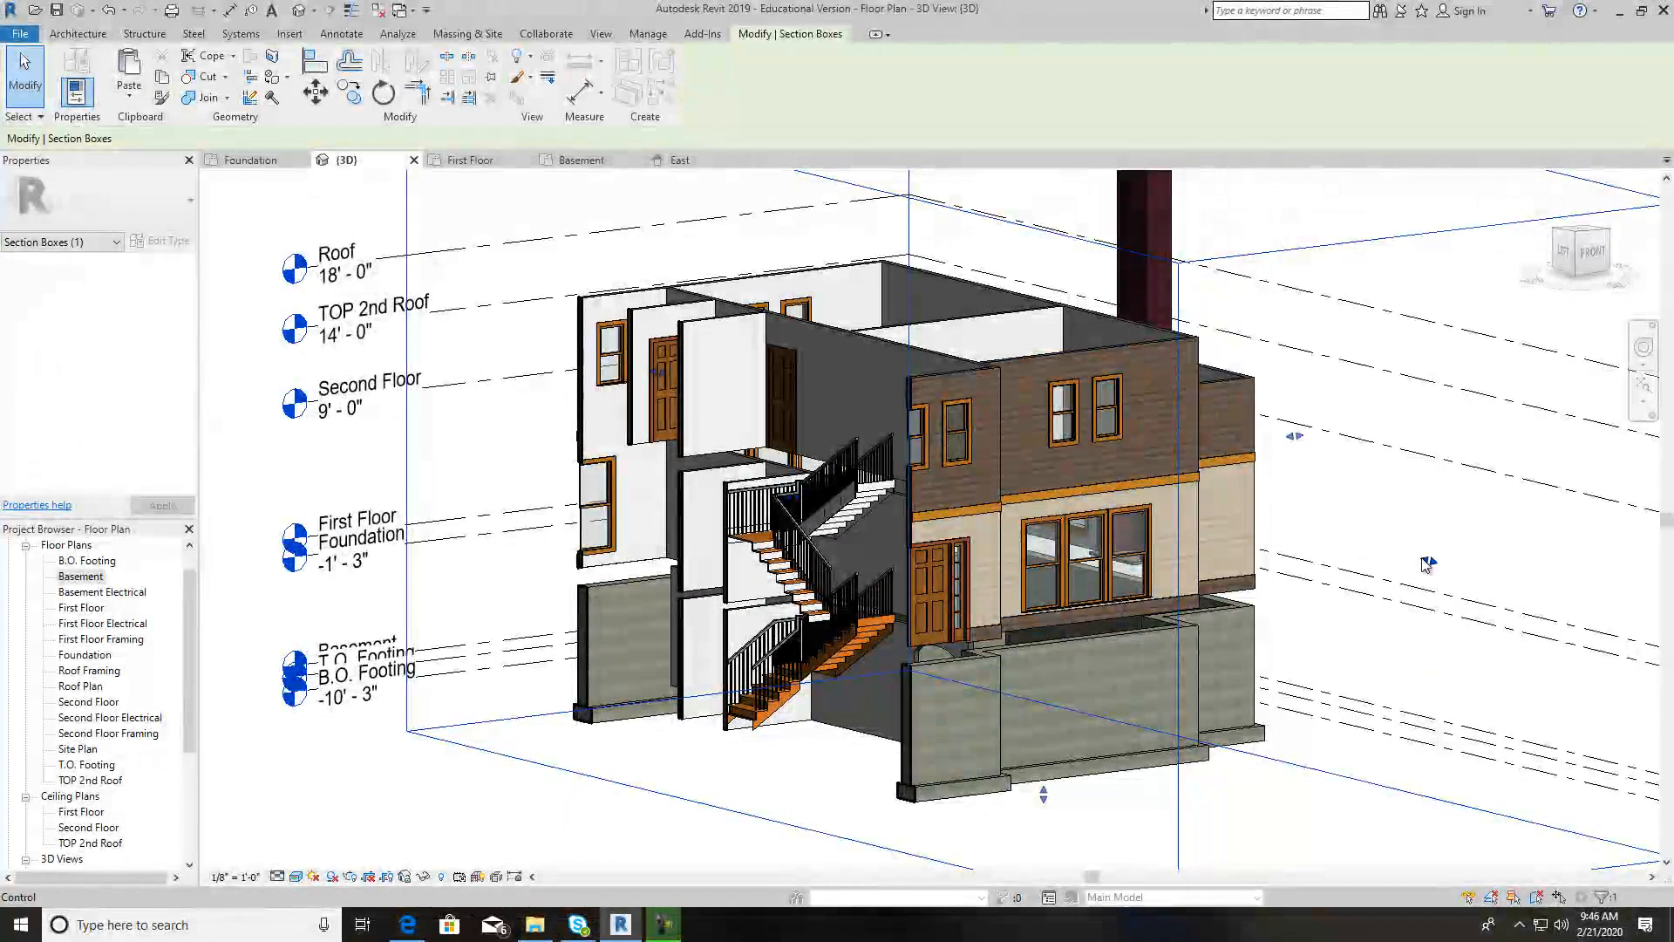
{"action": "left_click_drag", "start_coordinate": [1613, 257], "coordinate": [1556, 267]}
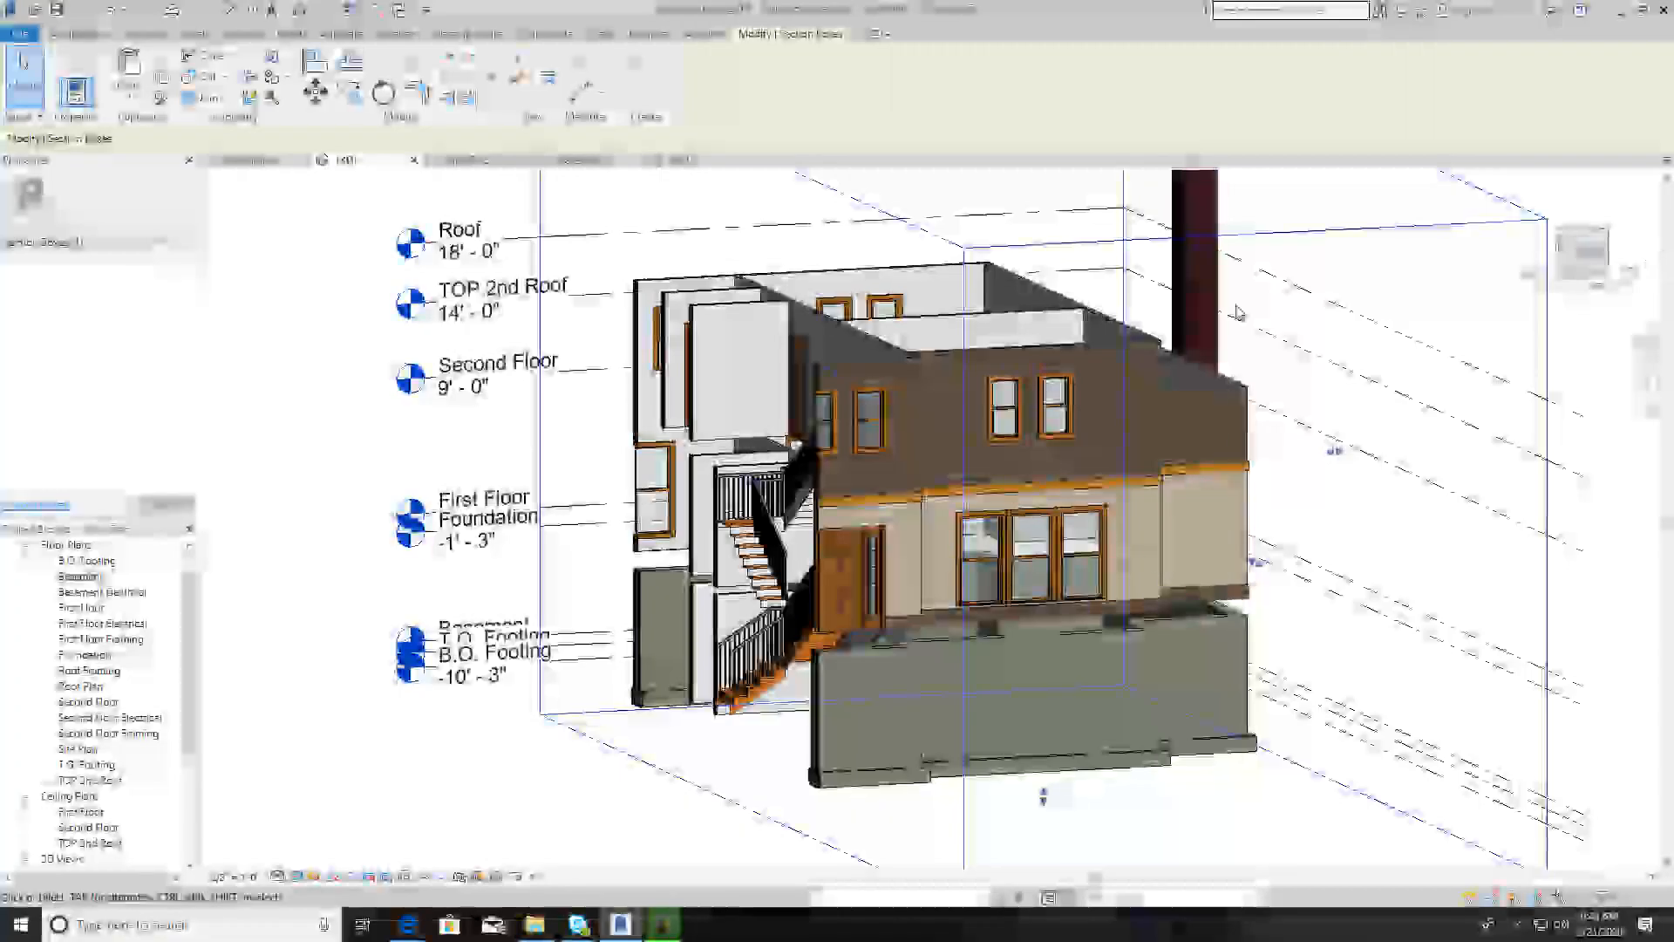
{"action": "scroll", "coordinate": [739, 498], "scroll_direction": "up", "scroll_amount": 1}
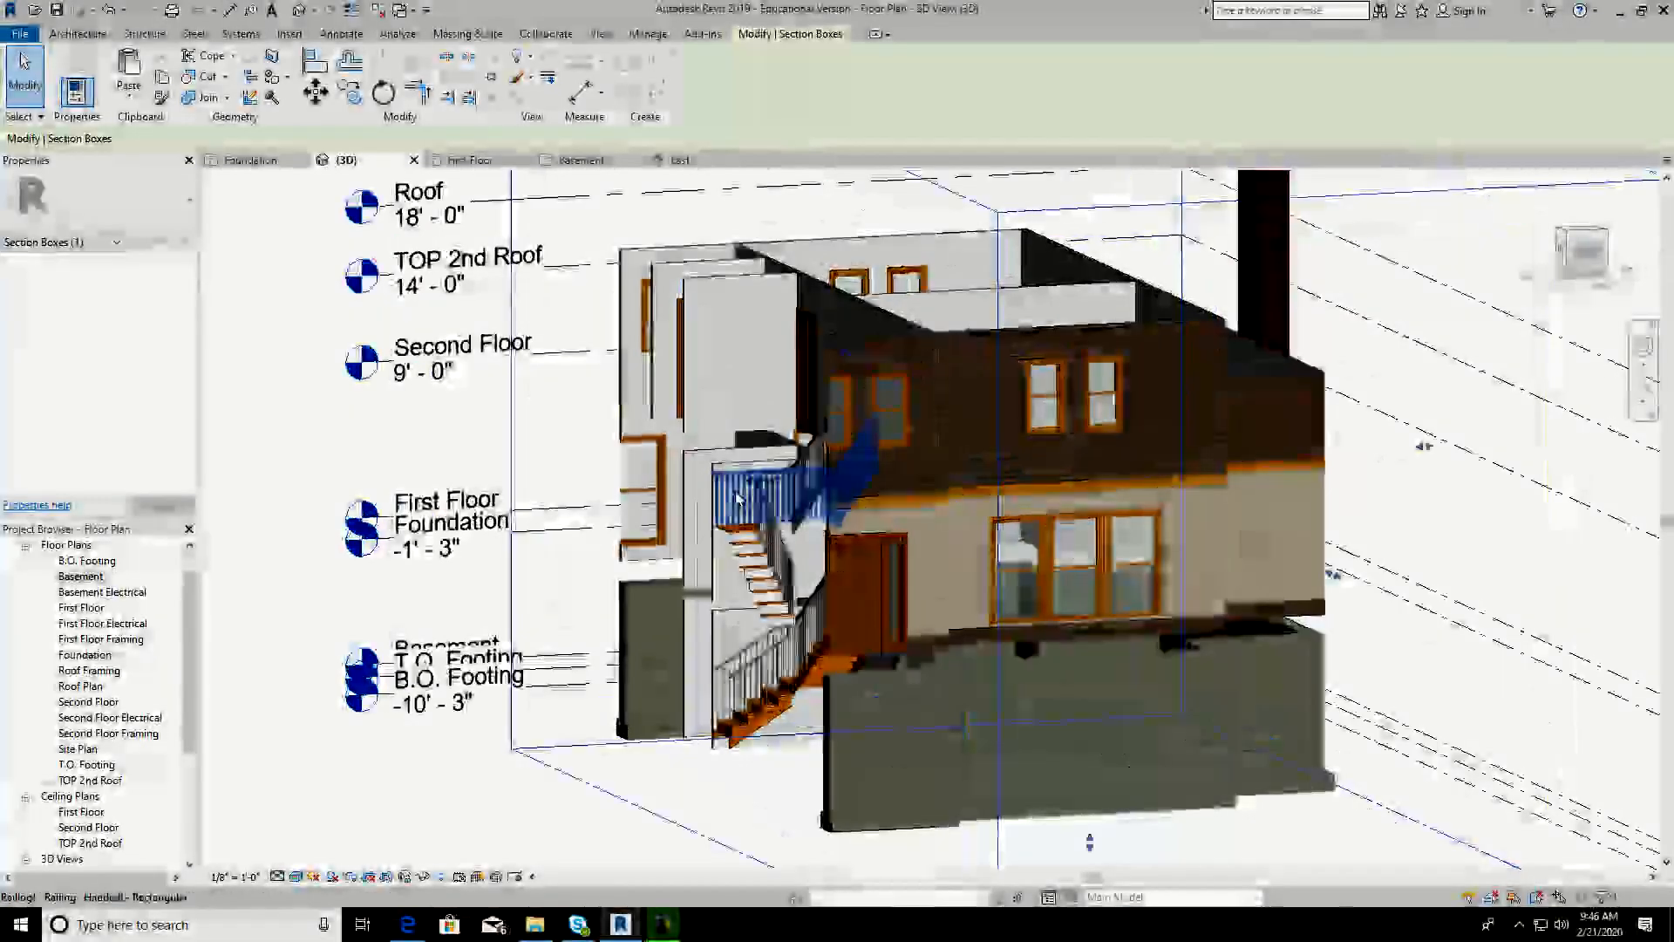
{"action": "middle_click_drag", "start_coordinate": [739, 499], "coordinate": [231, 287], "text": "shift"}
{"action": "middle_click_drag", "start_coordinate": [1321, 441], "coordinate": [1361, 306]}
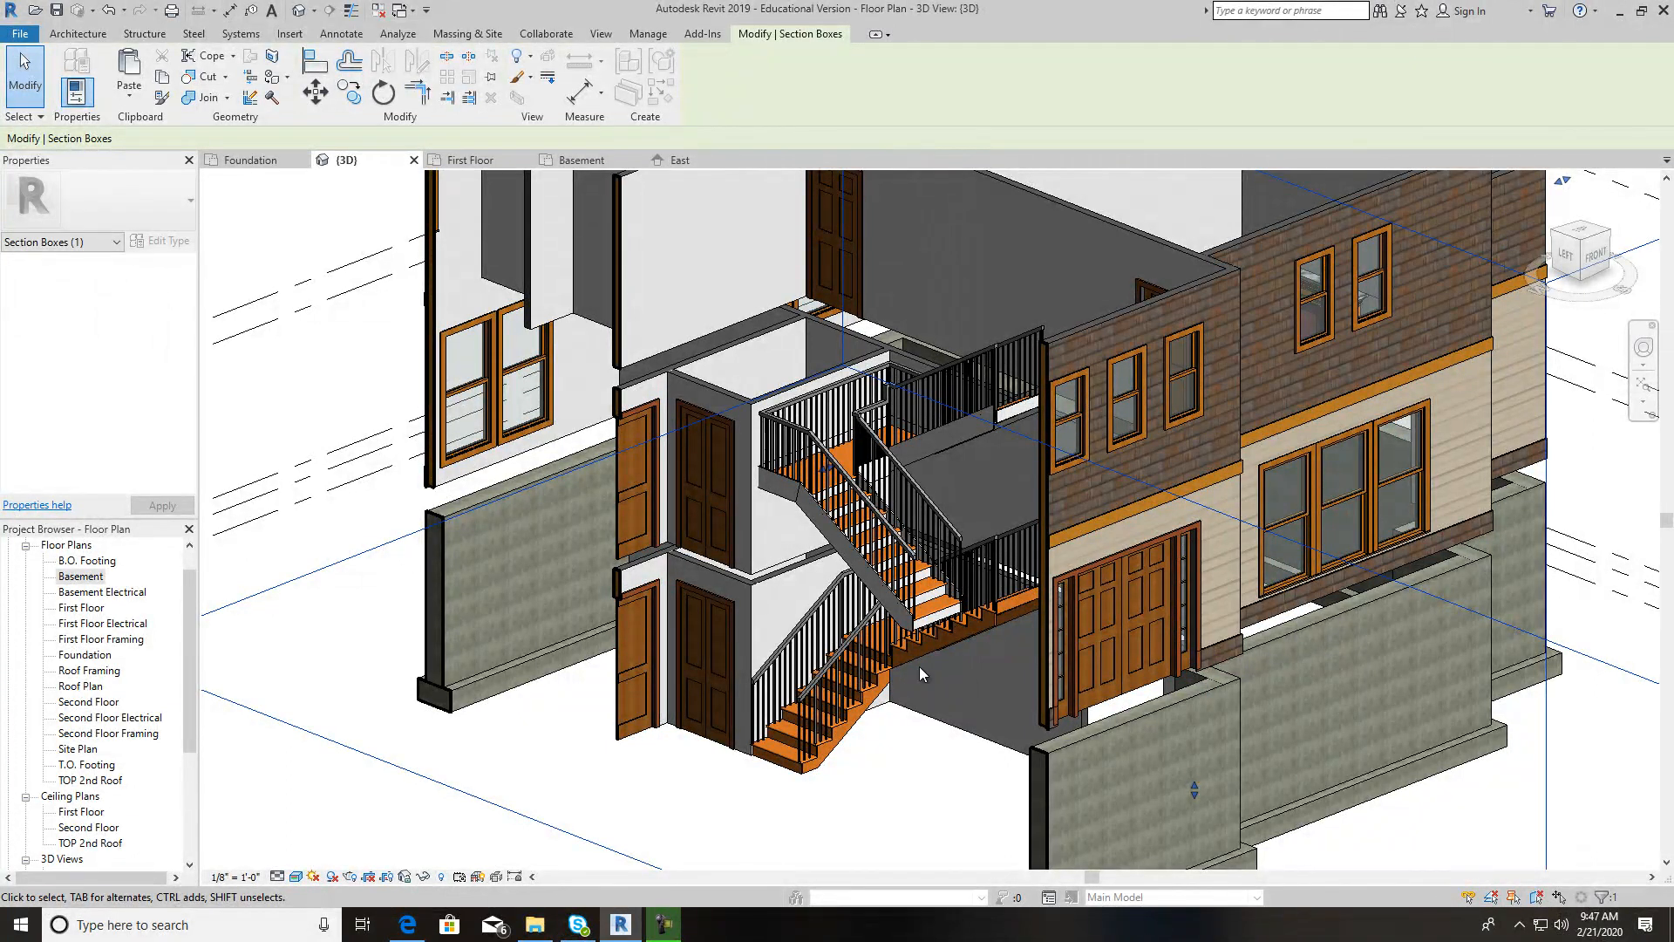
{"action": "scroll", "coordinate": [1048, 544], "scroll_direction": "down", "scroll_amount": 1}
{"action": "middle_click_drag", "start_coordinate": [1596, 334], "coordinate": [1566, 281], "text": "shift"}
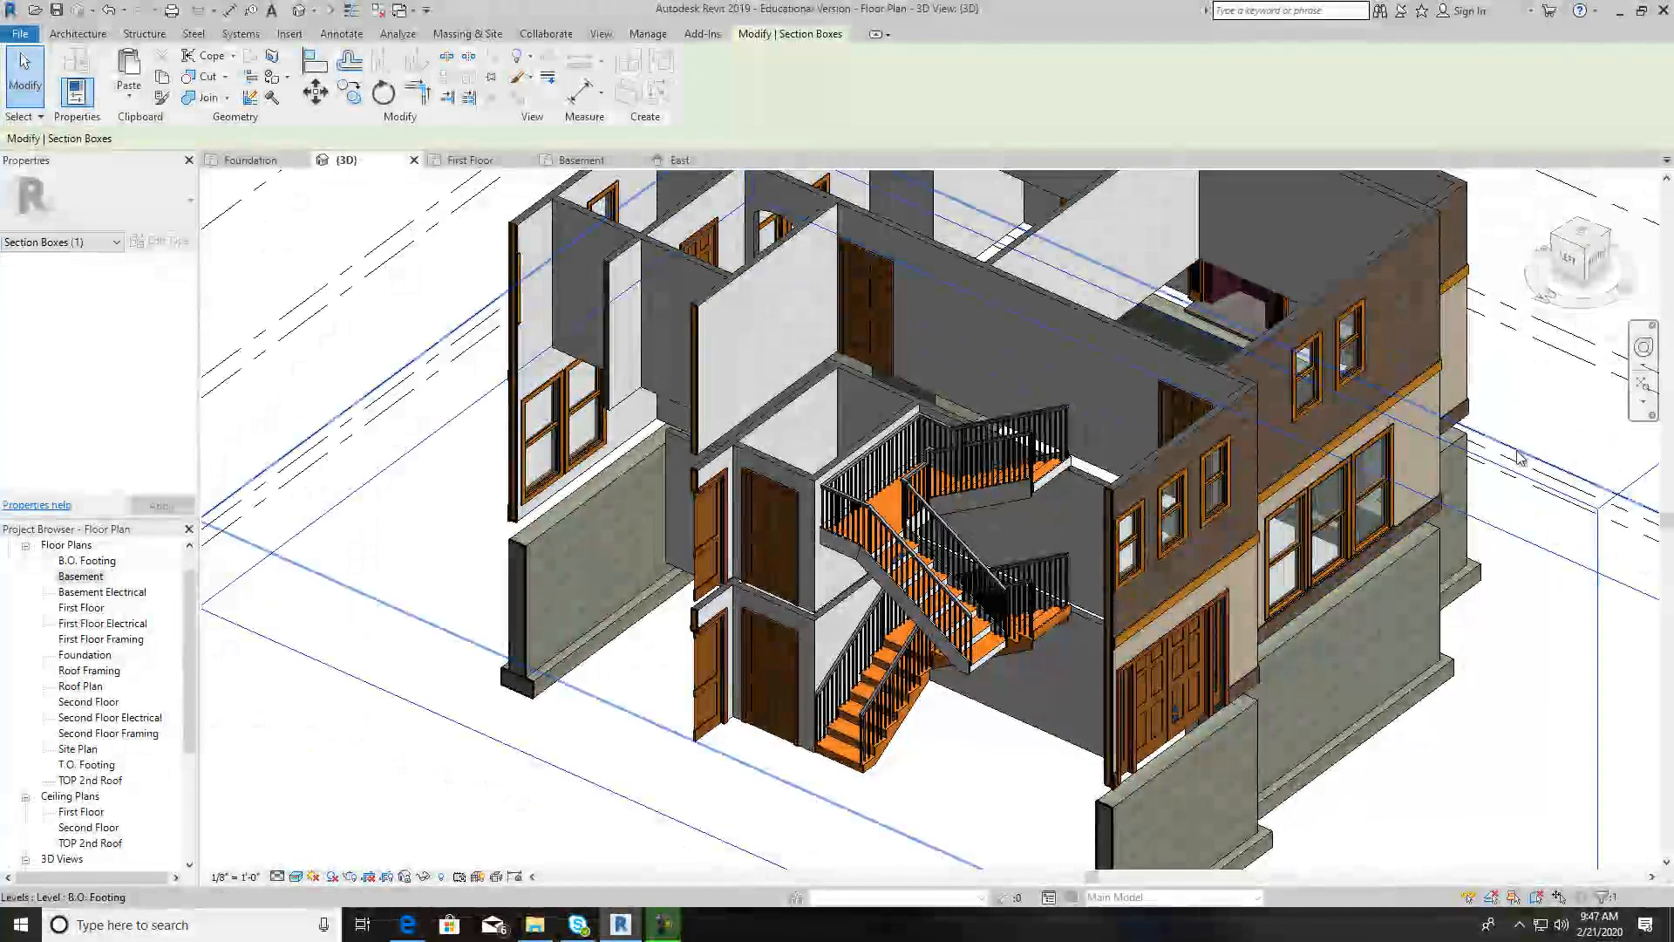